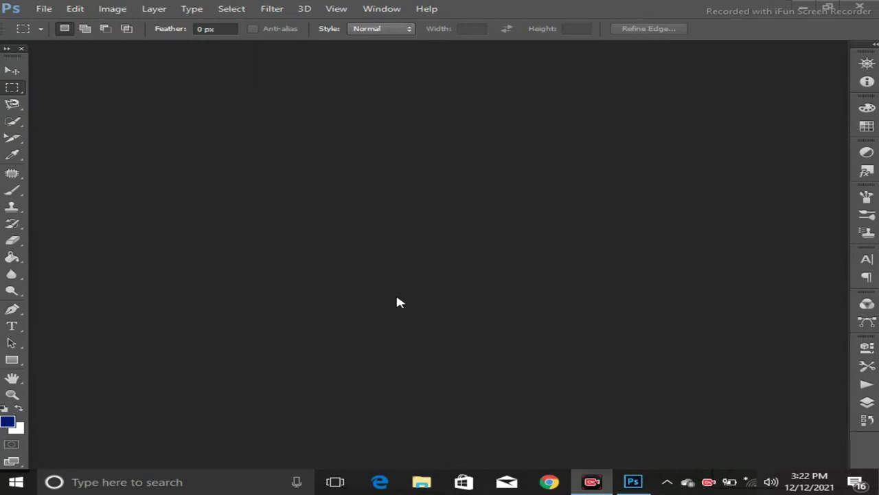
- Create a new A4 document (210 × 297 mm) from the International Paper preset at 72 pixels/inch
left_click(41, 10)
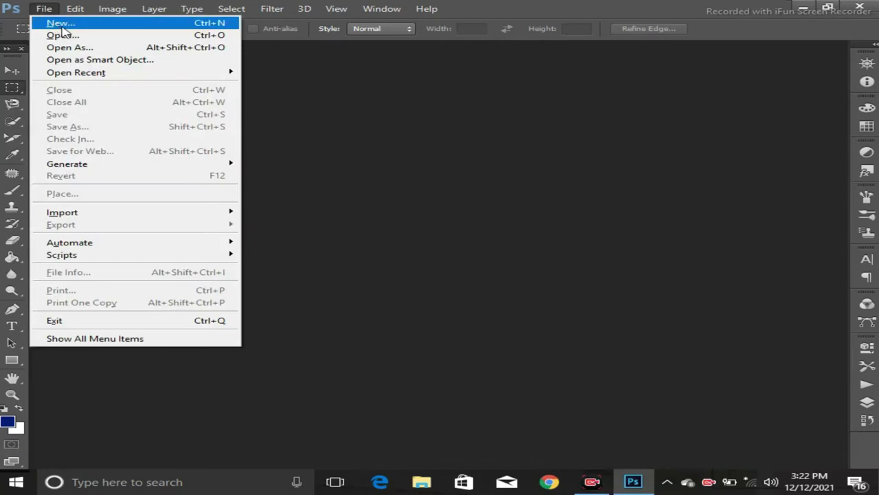
left_click(62, 27)
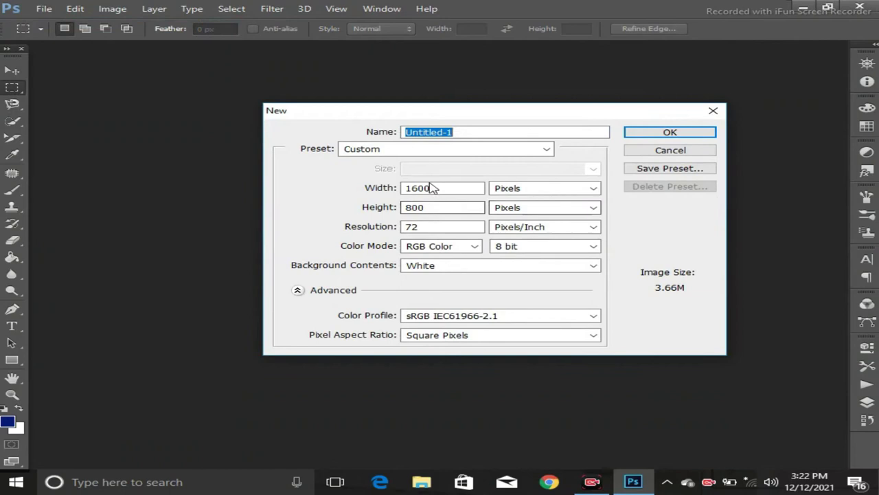
left_click(547, 149)
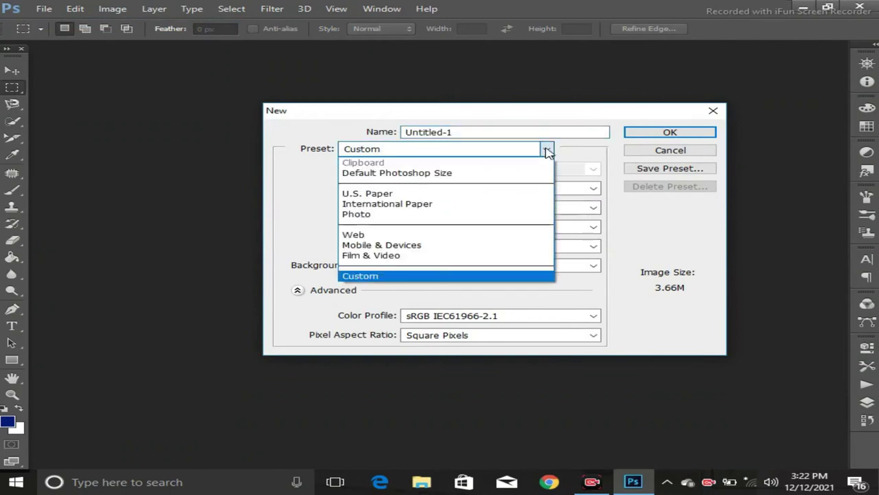
left_click(474, 203)
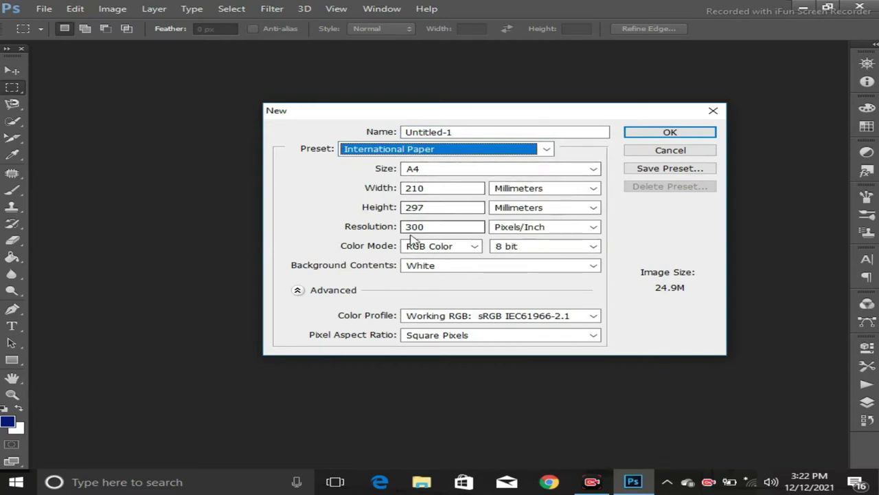
left_click_drag(441, 227, 388, 235)
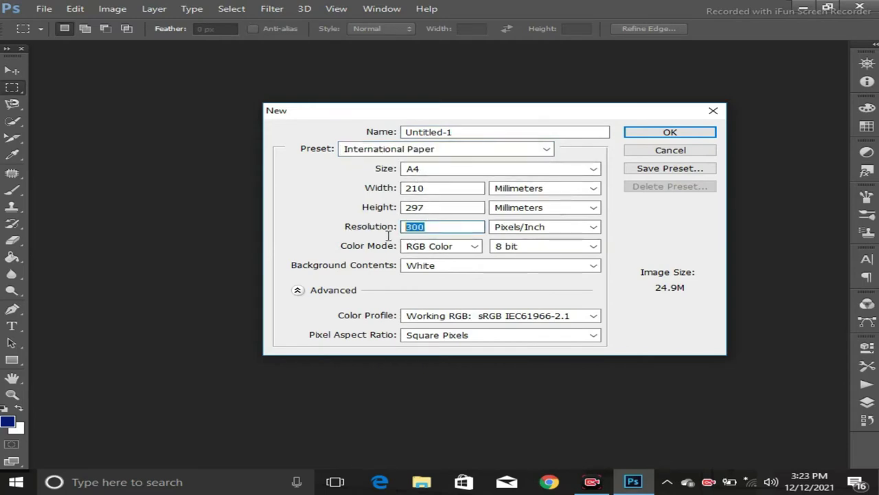
type("72")
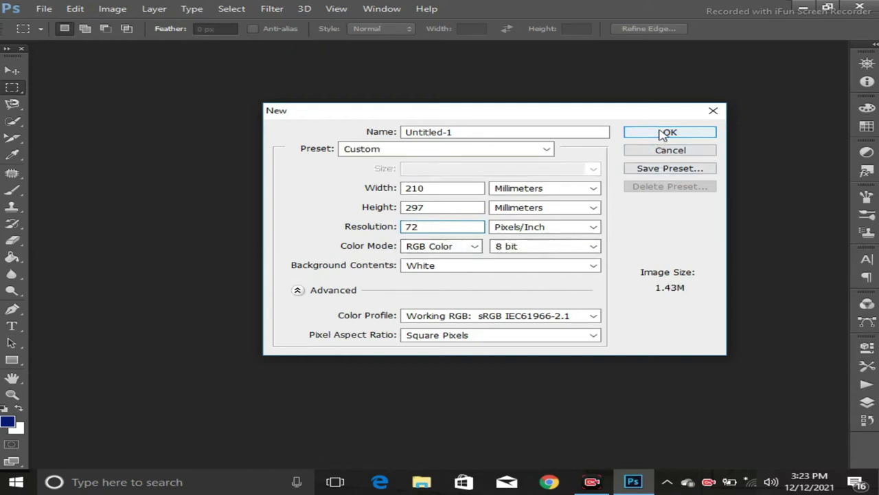
left_click(661, 134)
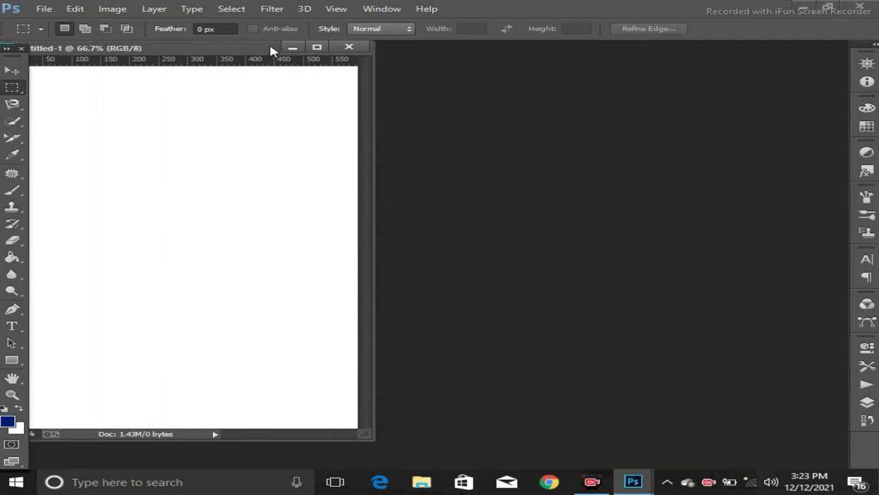
- Browse the crop, eyedropper and healing tool flyouts and make the Patch Tool active
key("ctrl+w")
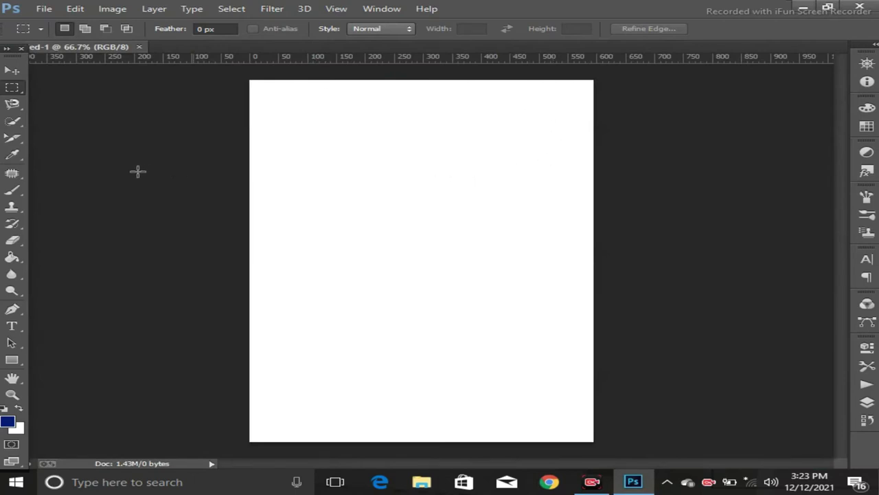
left_click(15, 140)
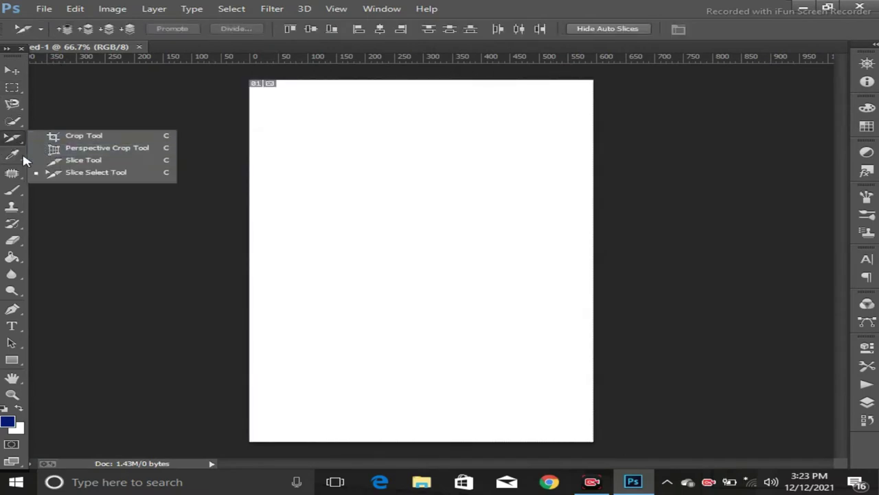
left_click(20, 163)
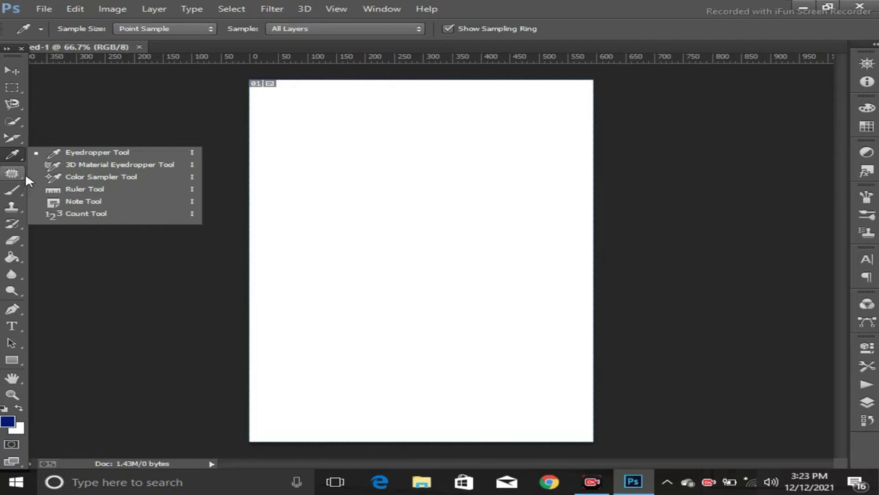
left_click(23, 175)
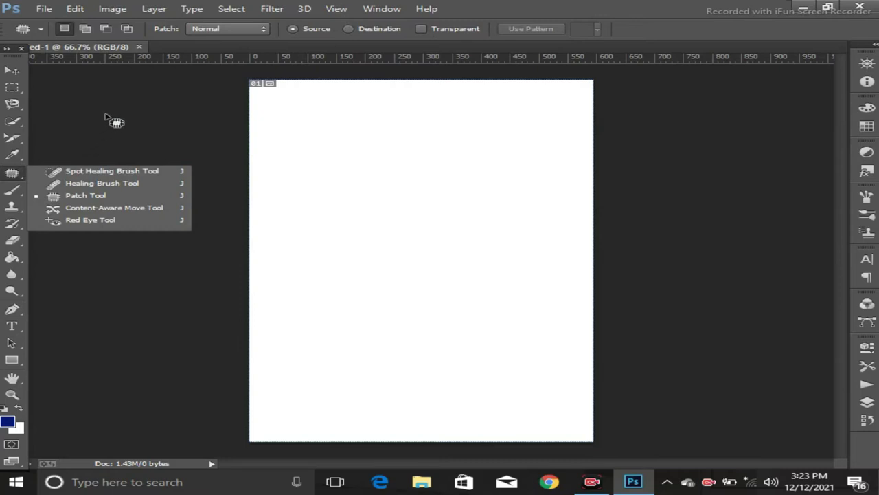
left_click(107, 116)
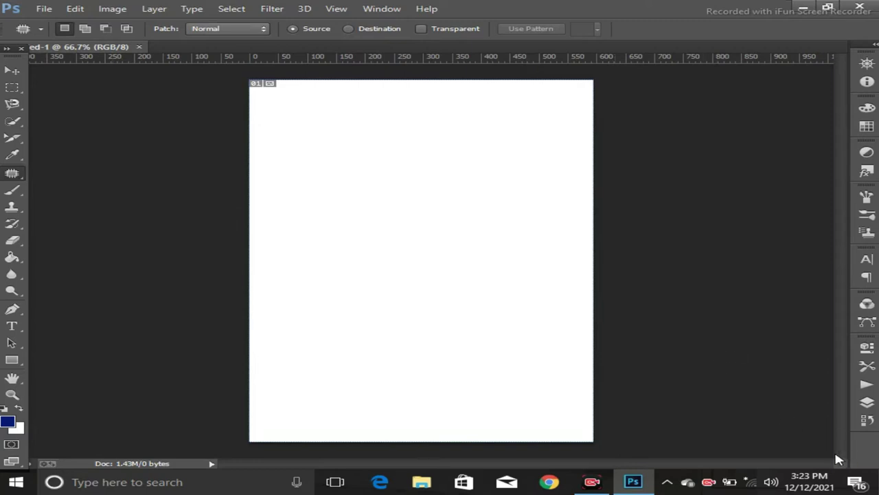
- Start File > Open and browse to Local Disk (E:)
left_click(39, 9)
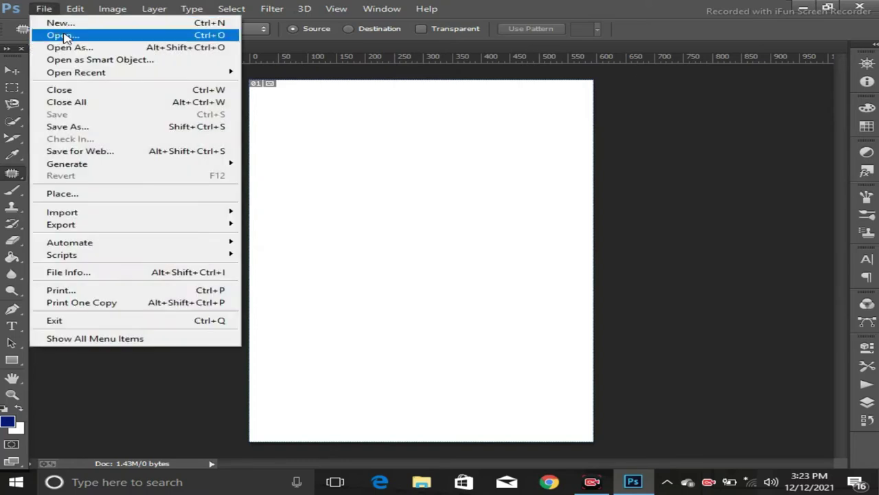
left_click(55, 33)
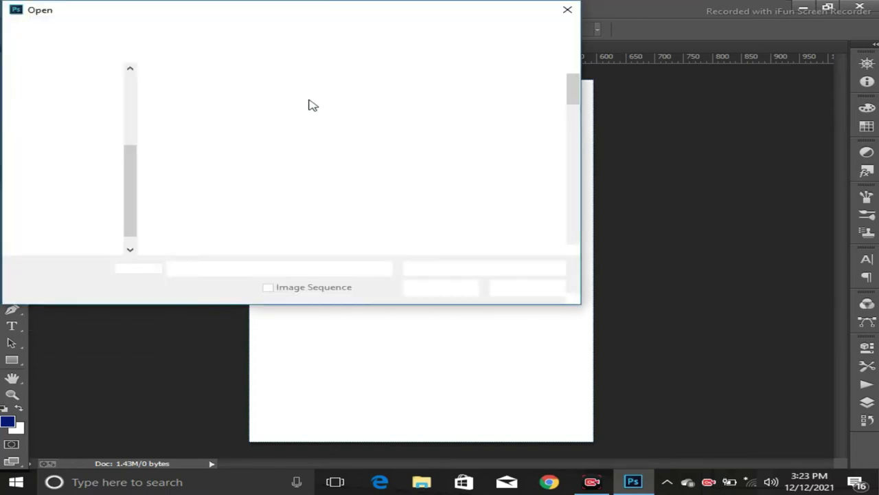
left_click_drag(227, 10, 345, 92)
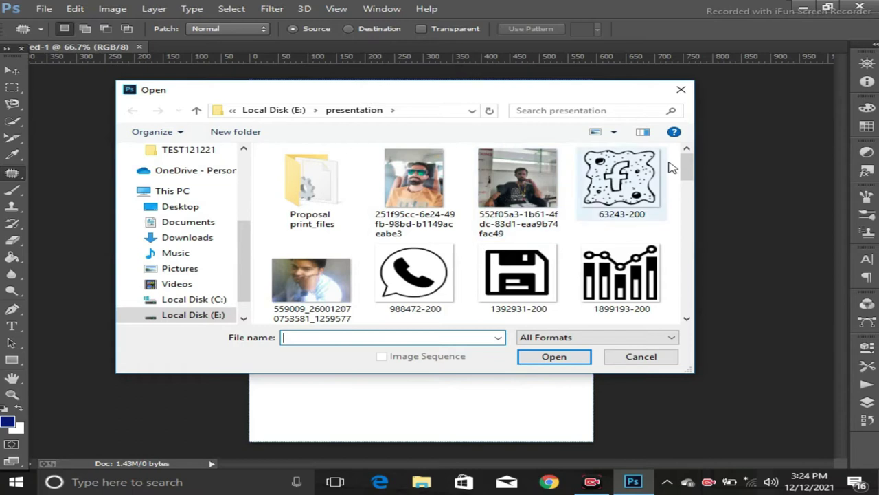
left_click_drag(687, 165, 686, 283)
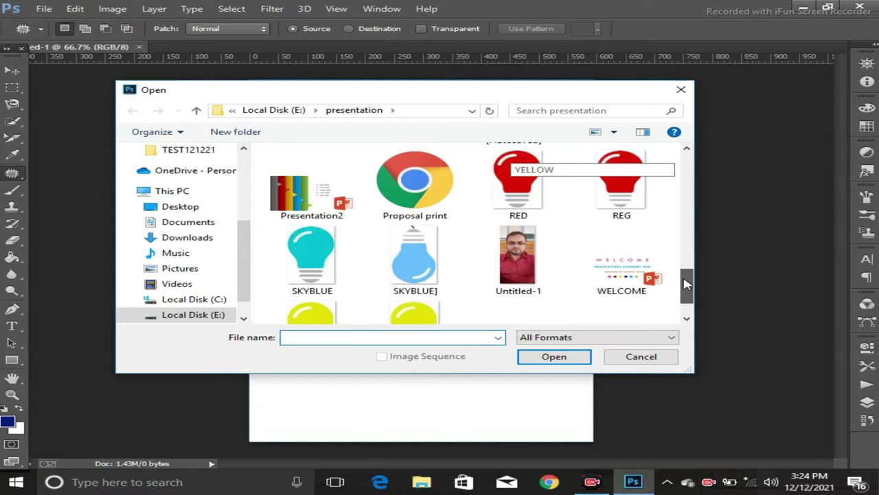
left_click_drag(686, 283, 693, 221)
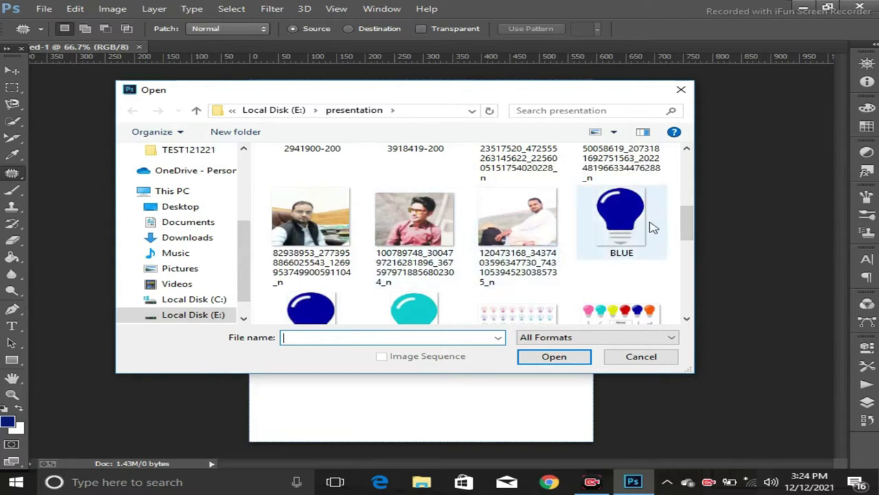
left_click_drag(689, 227, 688, 204)
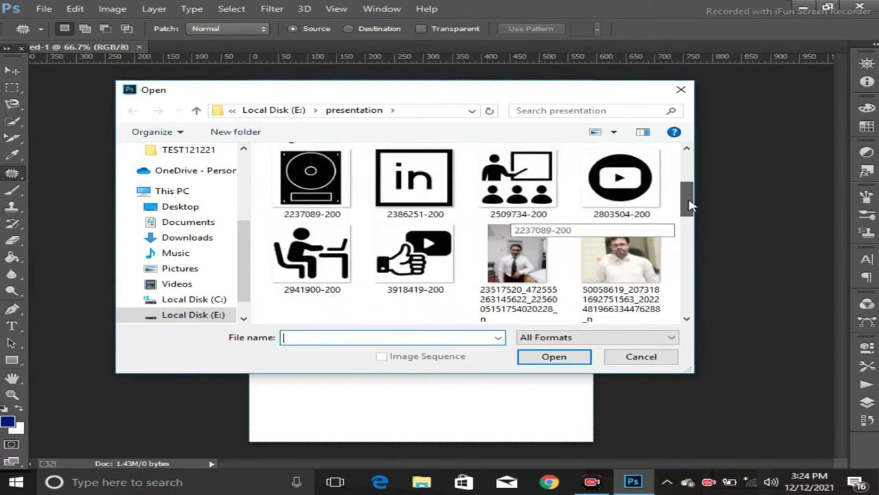
scroll(238, 282, "down", 2)
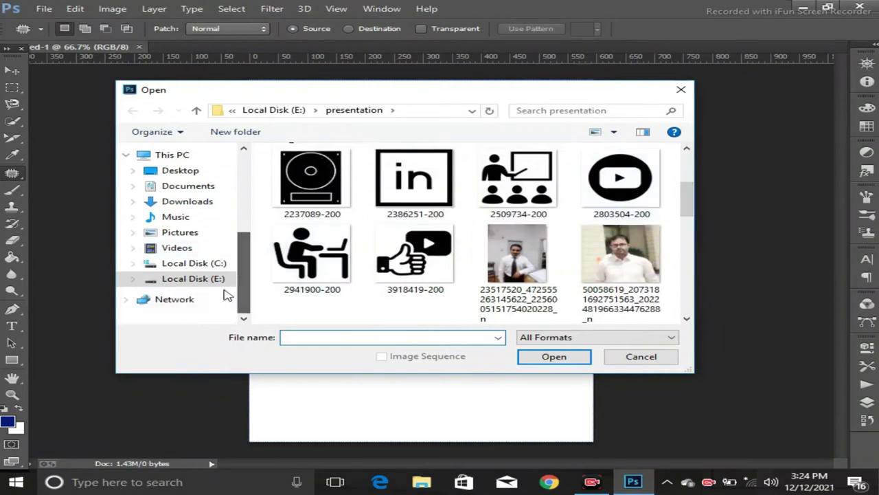
left_click(195, 279)
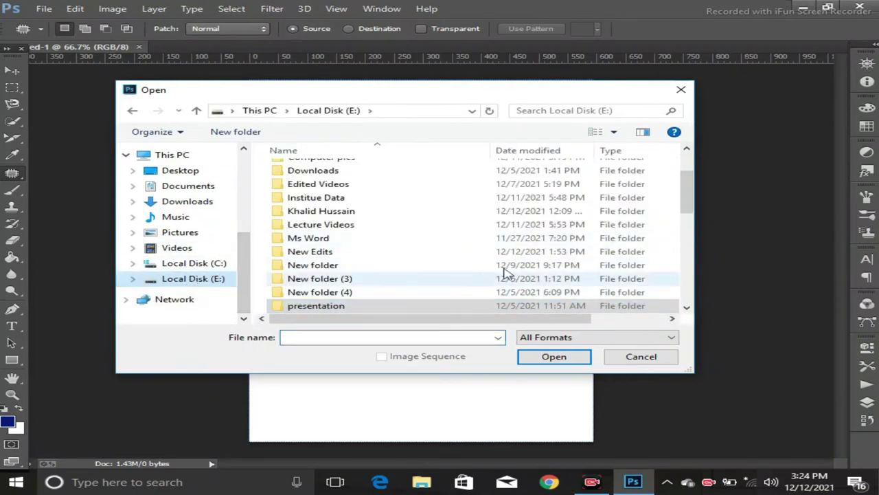
- Open IMG_20210621_112130 from the scan doc folder
left_click_drag(690, 192, 688, 235)
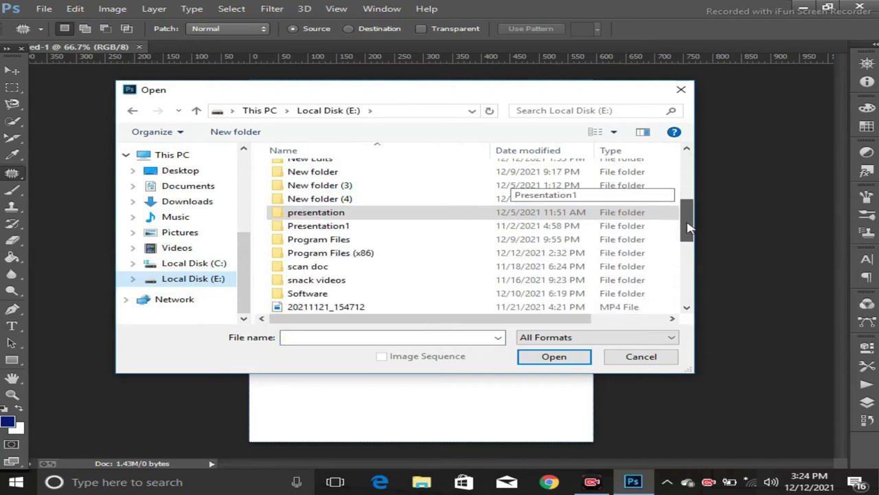
double_click(313, 219)
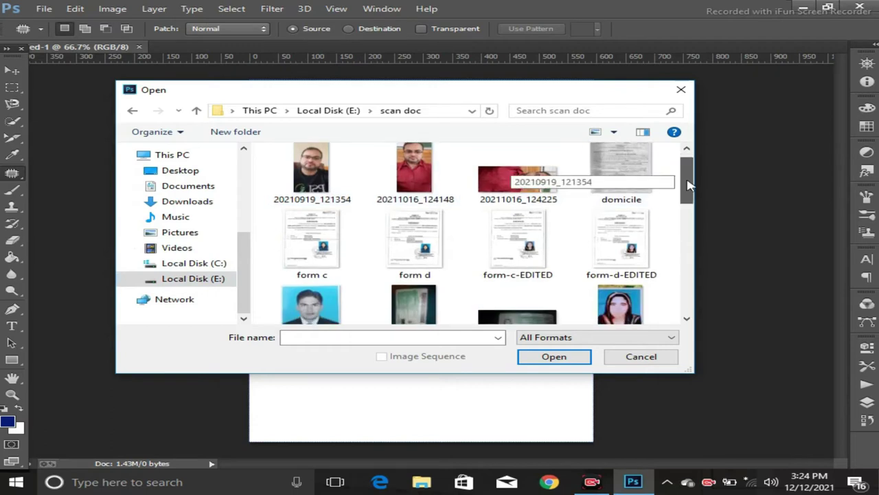
left_click_drag(687, 180, 685, 205)
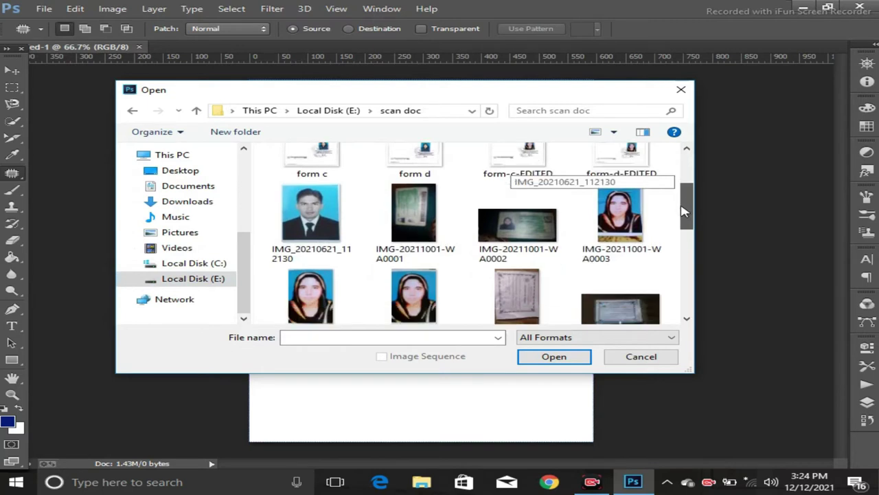
left_click_drag(685, 205, 685, 190)
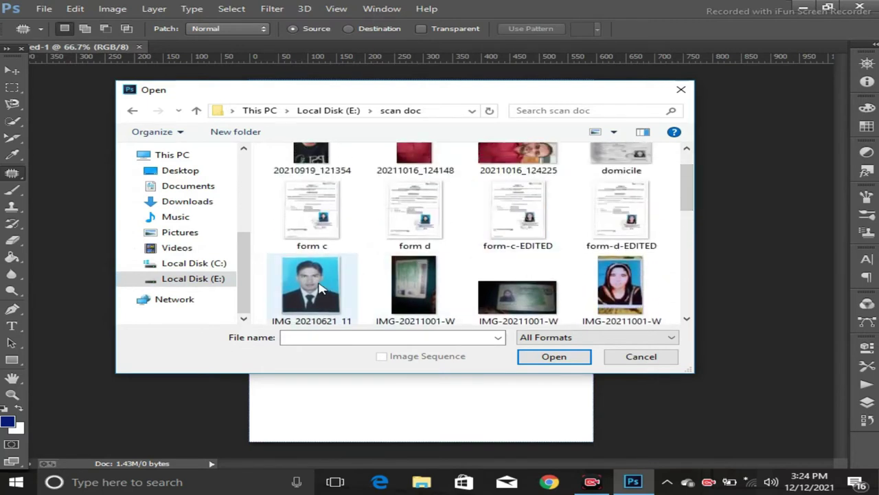
left_click(322, 288)
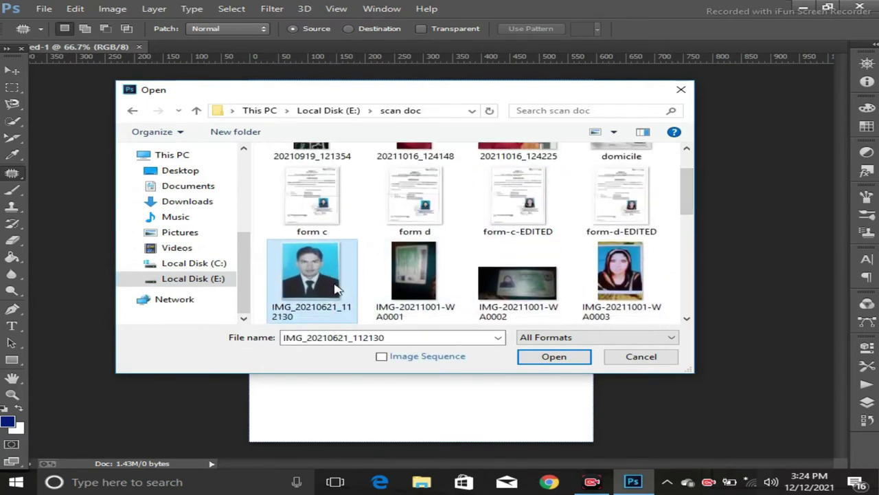
left_click(560, 358)
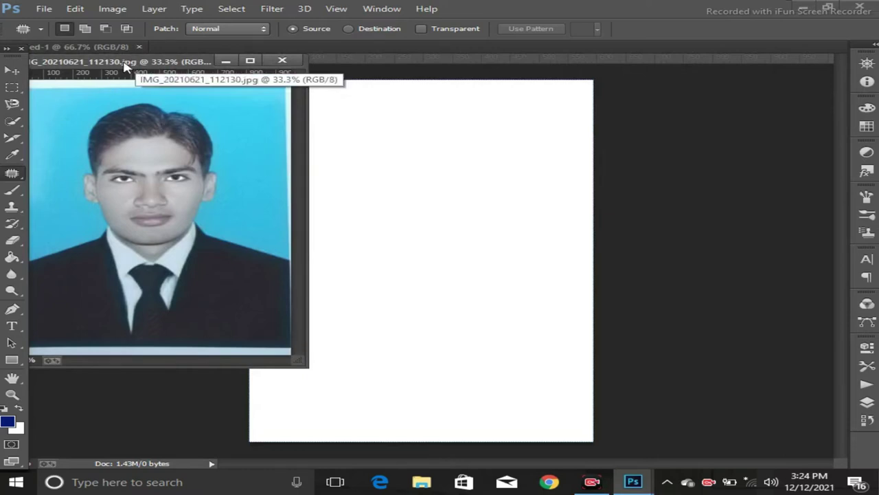
- Reposition the passport photo as a floating window near the workspace centre, then show the crop tools
left_click_drag(124, 66, 331, 72)
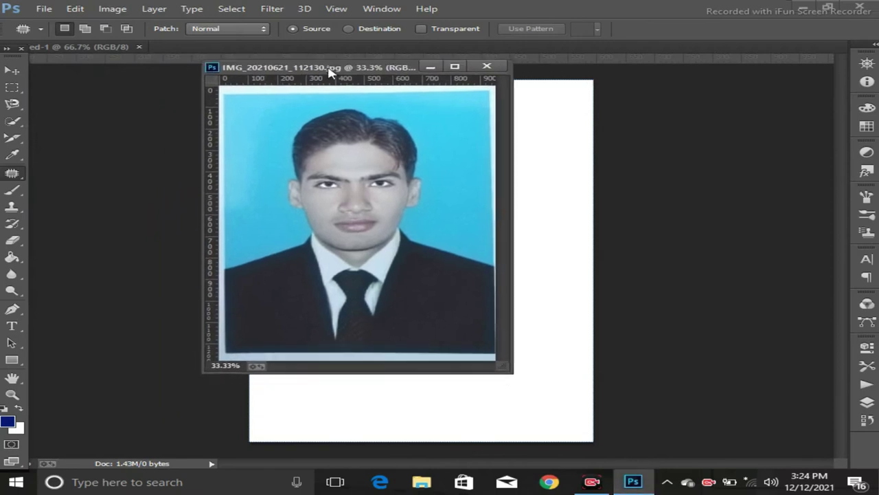
double_click(331, 64)
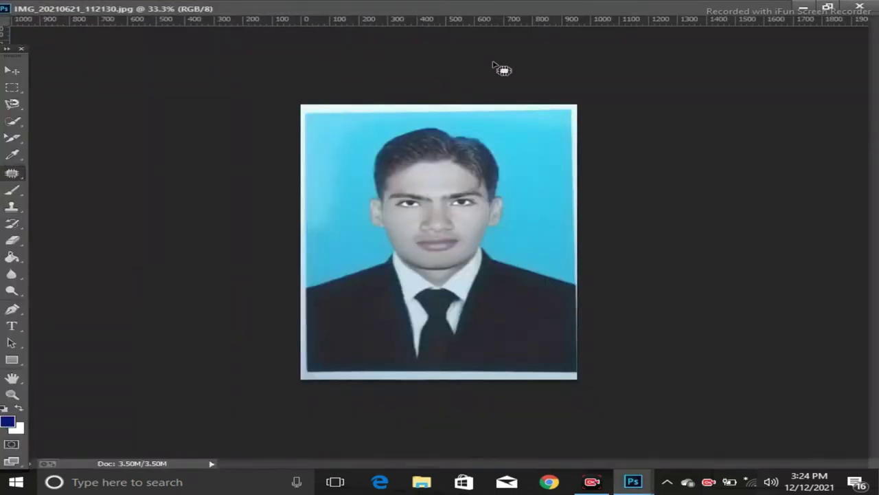
left_click(828, 7)
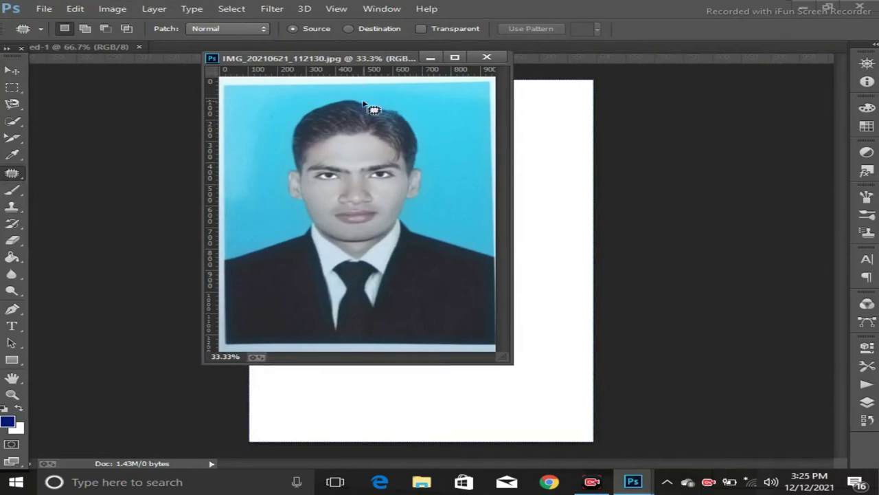
left_click_drag(384, 60, 378, 78)
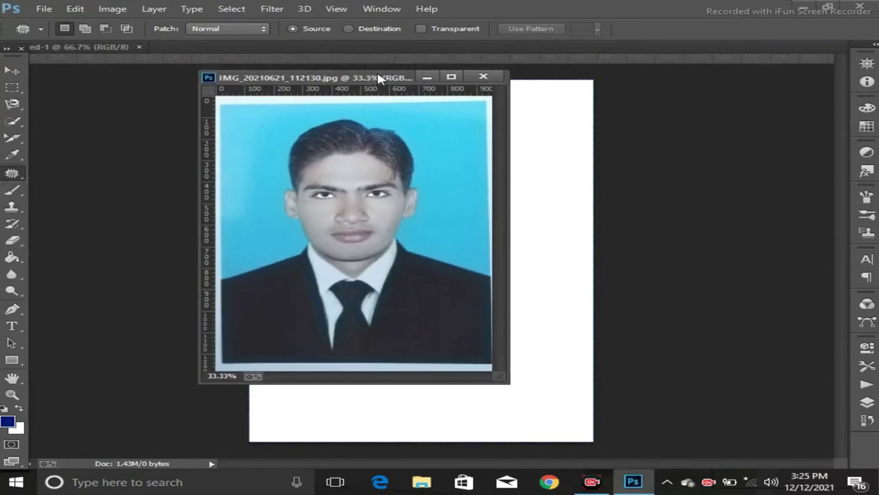
left_click(14, 139)
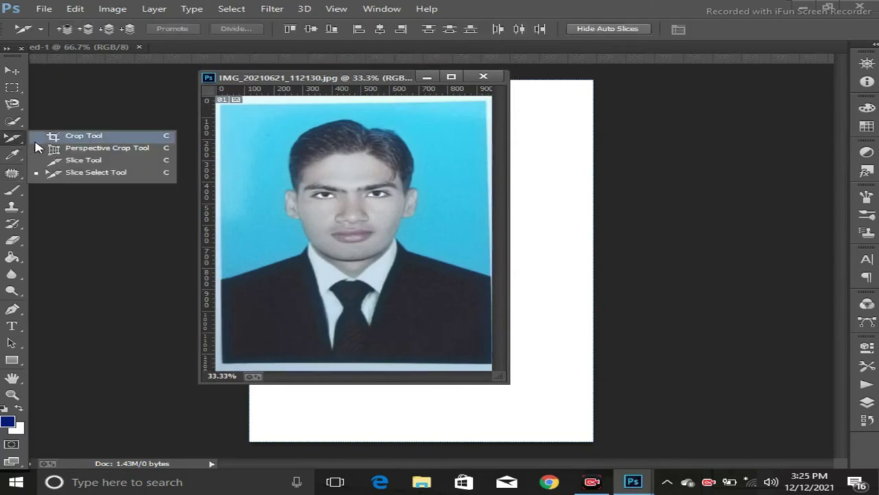
left_click(84, 136)
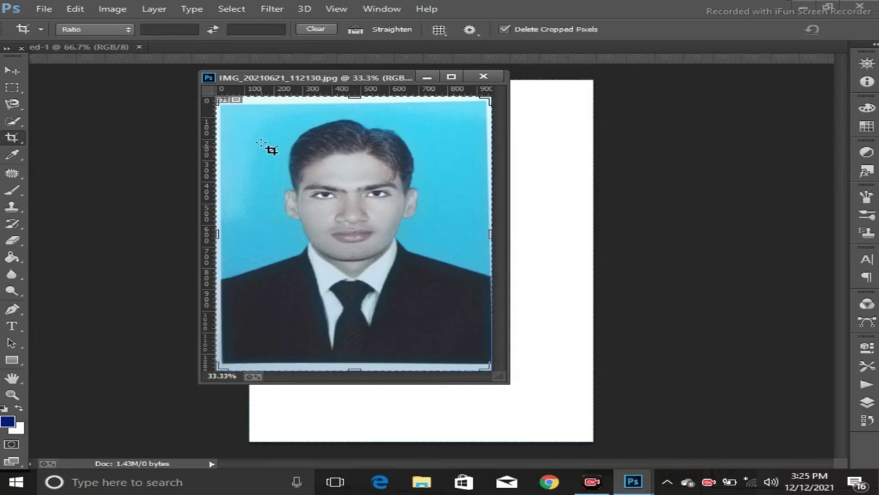
left_click_drag(230, 103, 459, 344)
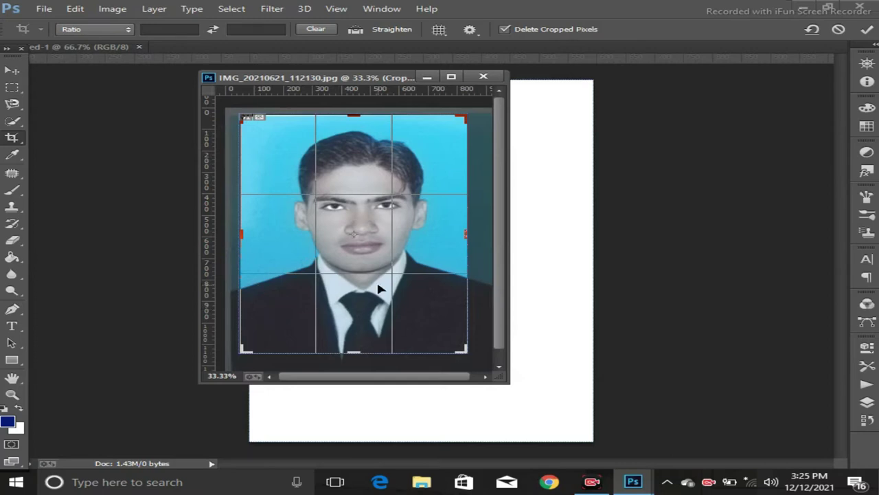
key("Return")
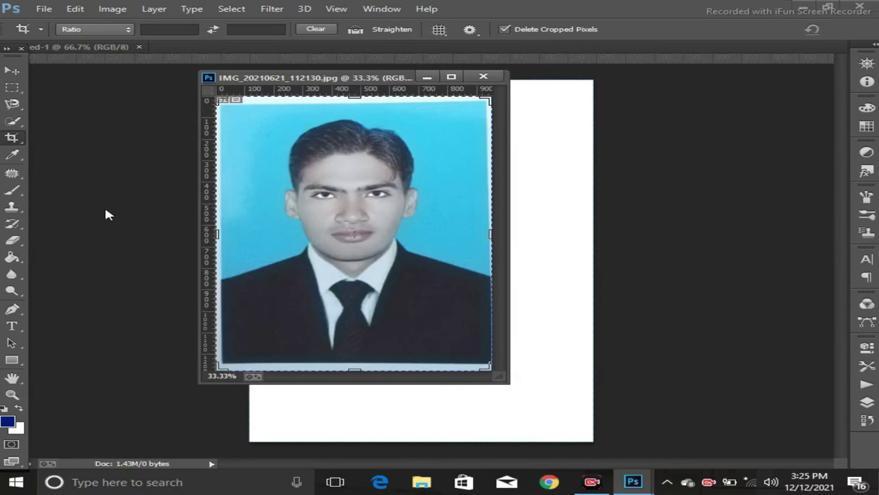
right_click(15, 140)
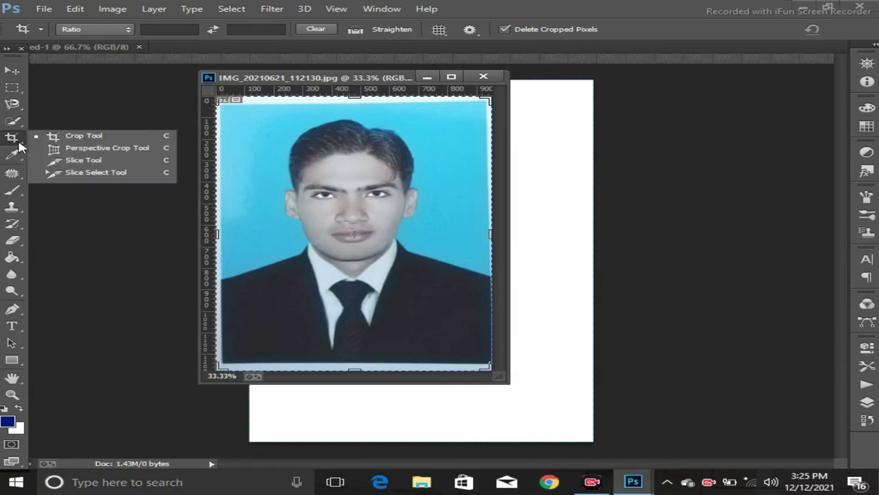
- Choose the Slice Tool from the crop tool flyout
left_click(82, 161)
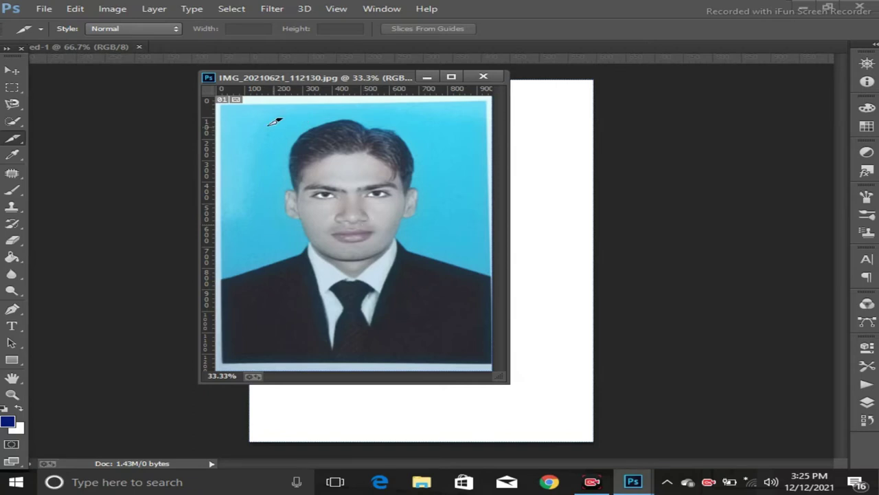
- Drag several trial slices and a guide across the passport photo
left_click_drag(218, 105, 302, 200)
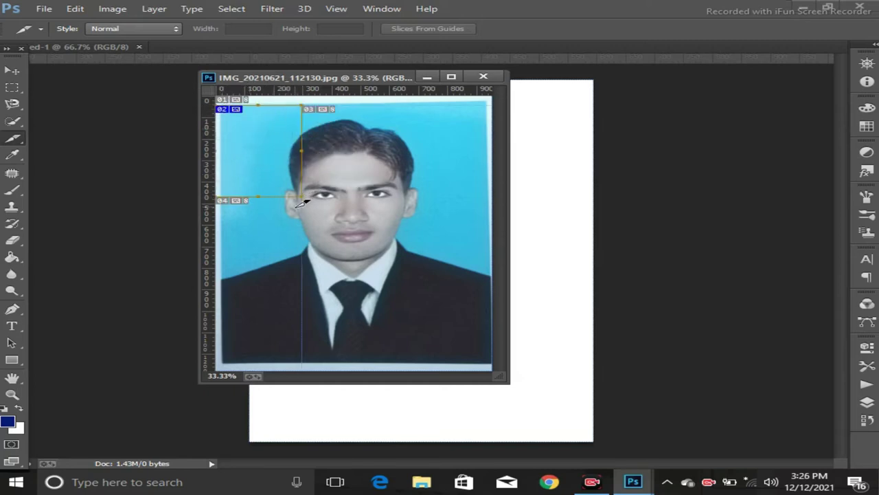
left_click_drag(360, 105, 369, 198)
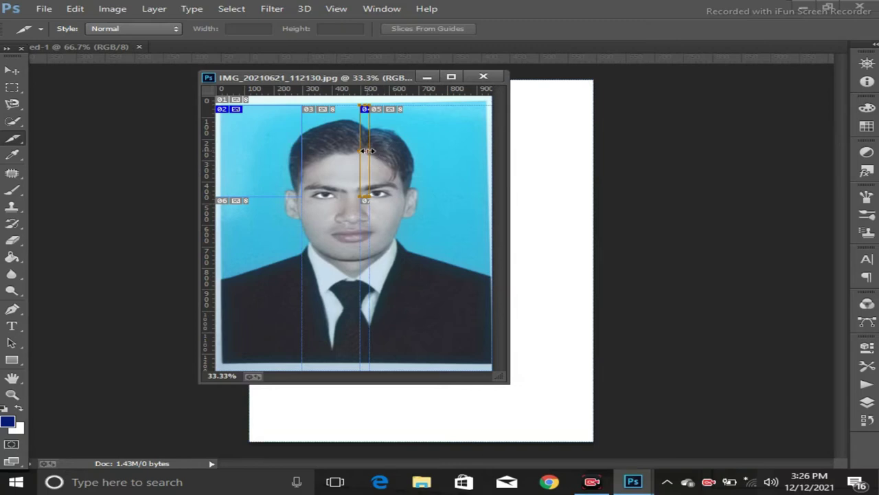
left_click_drag(370, 149, 400, 149)
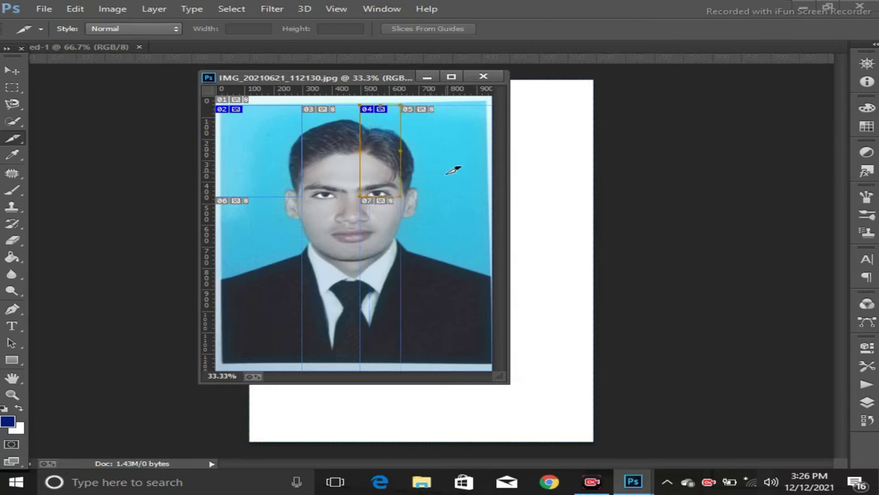
left_click_drag(208, 254, 447, 240)
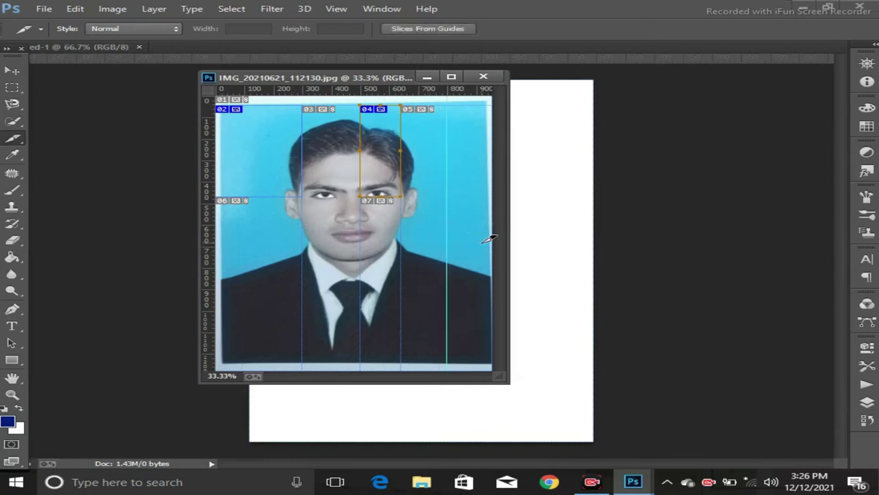
left_click_drag(499, 231, 214, 273)
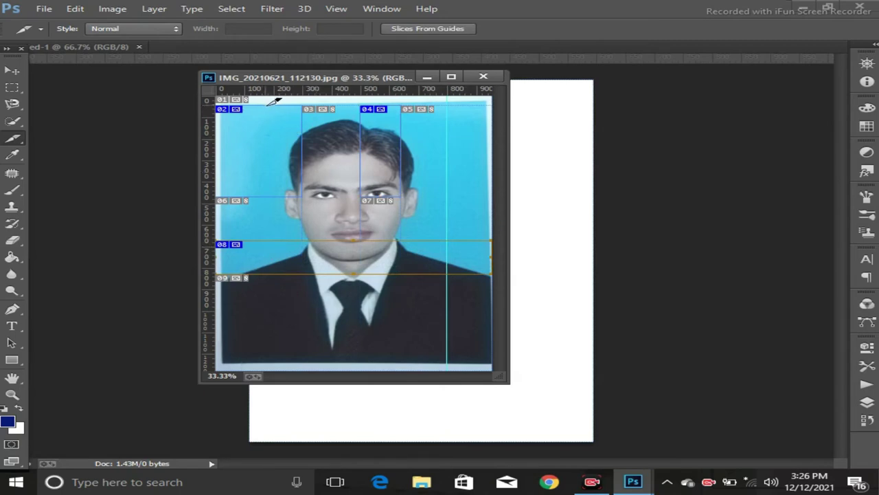
left_click_drag(270, 101, 270, 363)
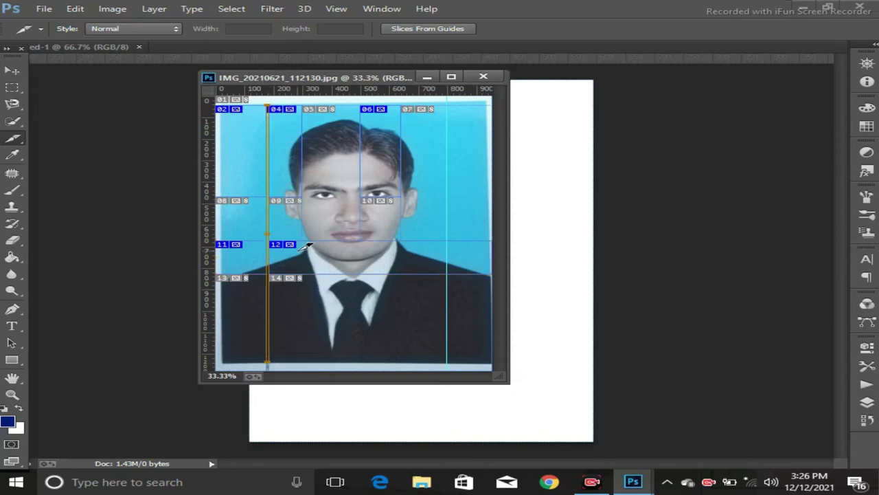
left_click_drag(269, 235, 327, 235)
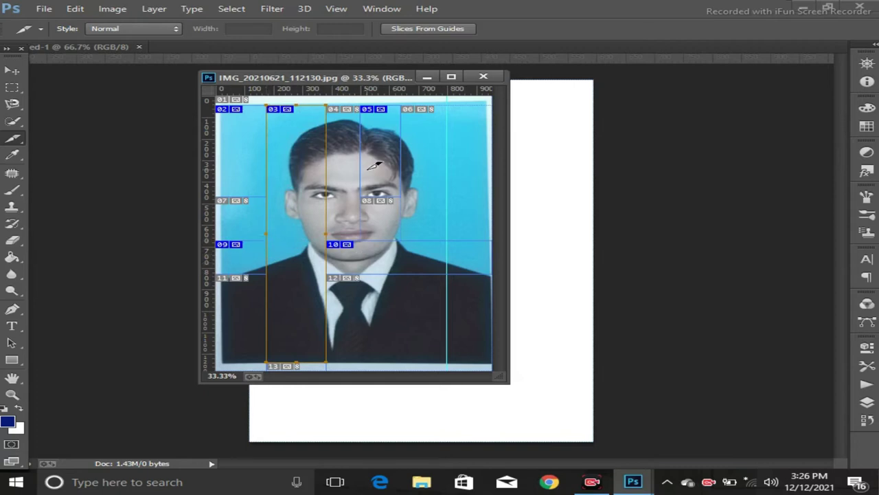
- Undo the slicing back to a single slice 01 and select the Patch Tool
key("ctrl+z")
key("ctrl+alt+z")
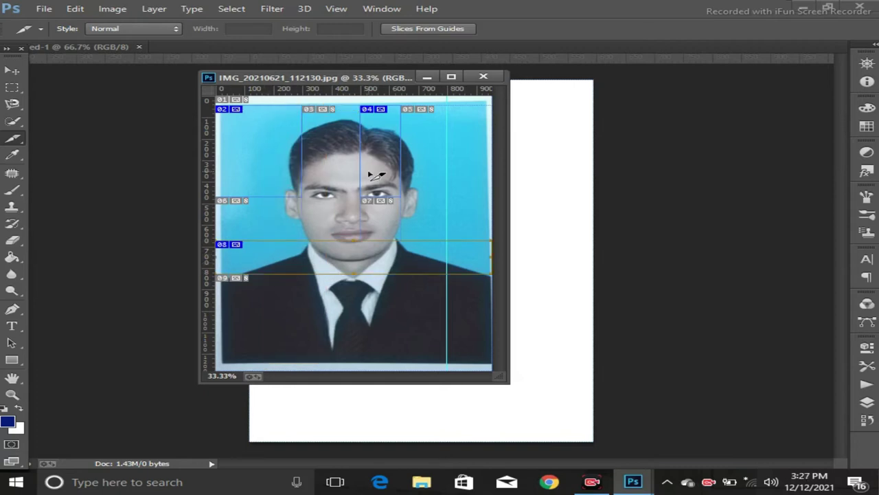
key("ctrl+alt+z")
key("ctrl+alt+z")
key("ctrl+alt+z")
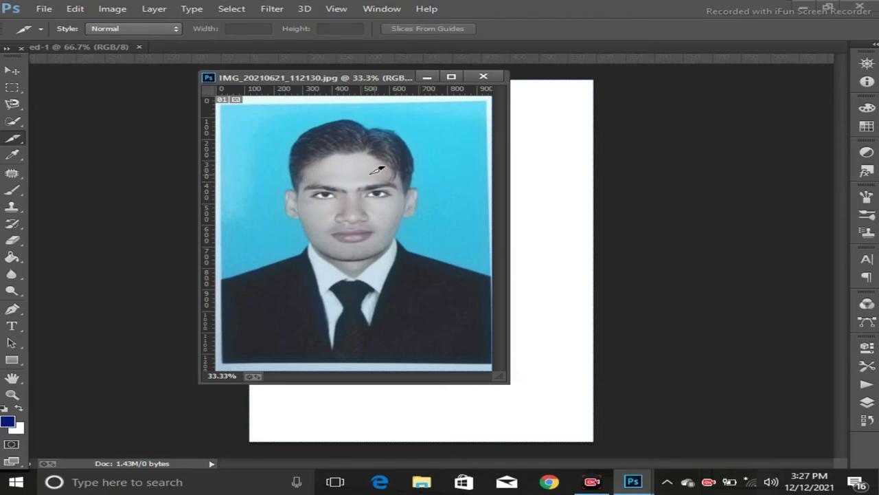
left_click(19, 179)
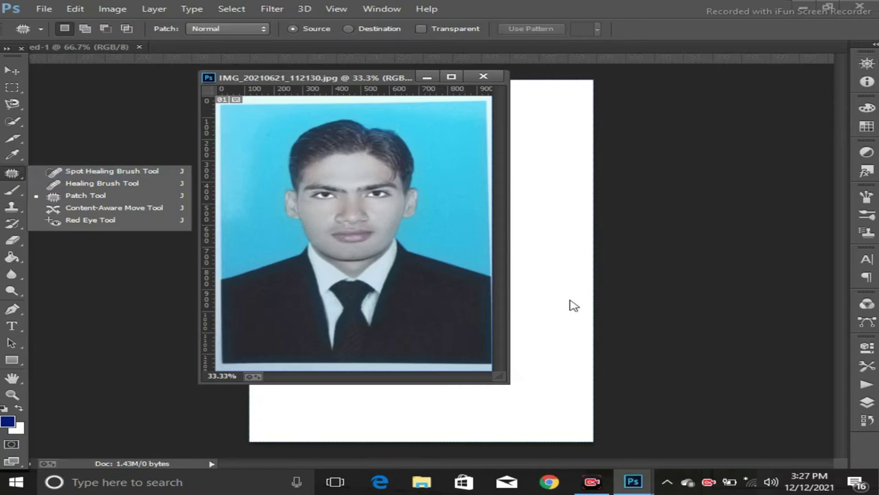
- Enlarge the document window and zoom the face to 100% via the Navigator panel
left_click(507, 383)
left_click_drag(507, 384, 617, 445)
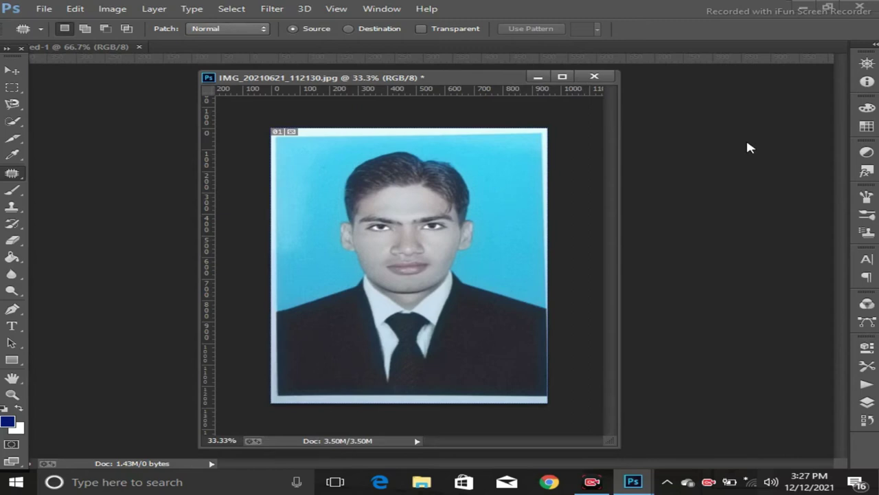
left_click(871, 65)
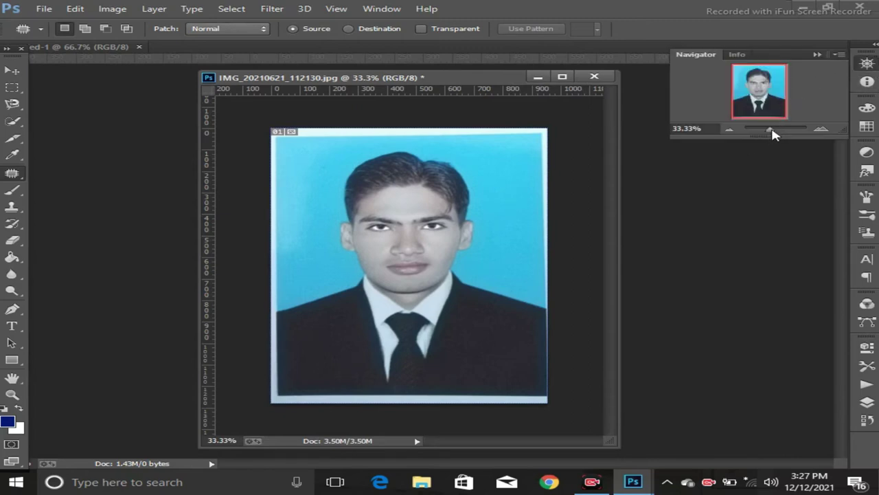
left_click(710, 129)
type("1")
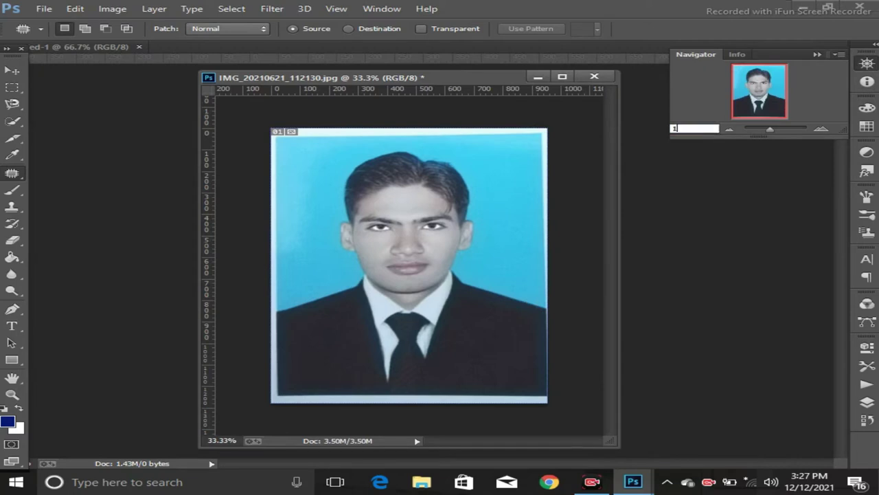
type("00")
key("Return")
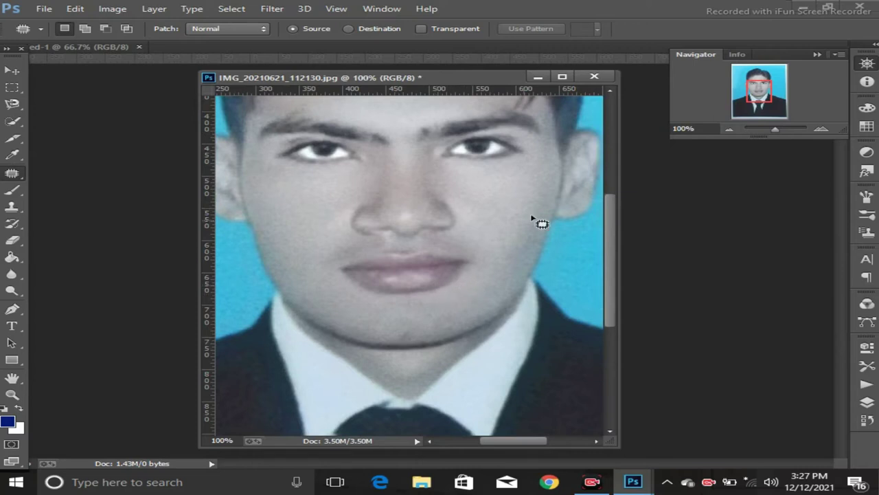
left_click_drag(609, 227, 610, 199)
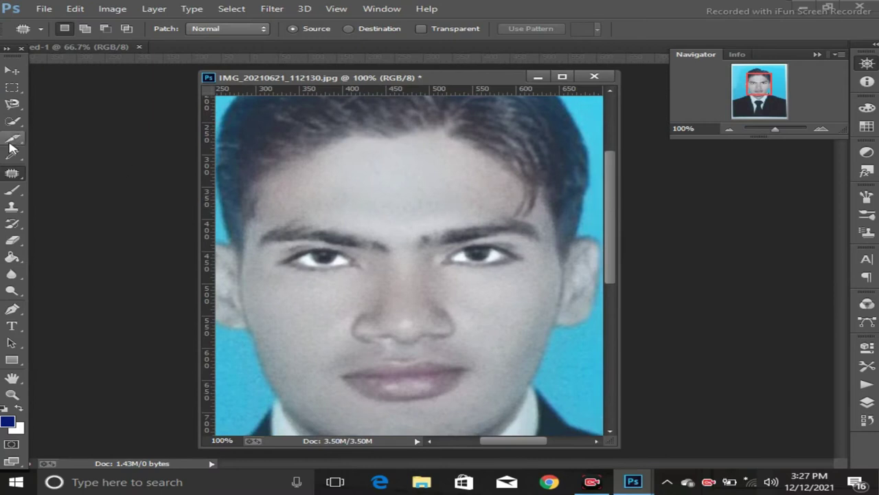
right_click(21, 179)
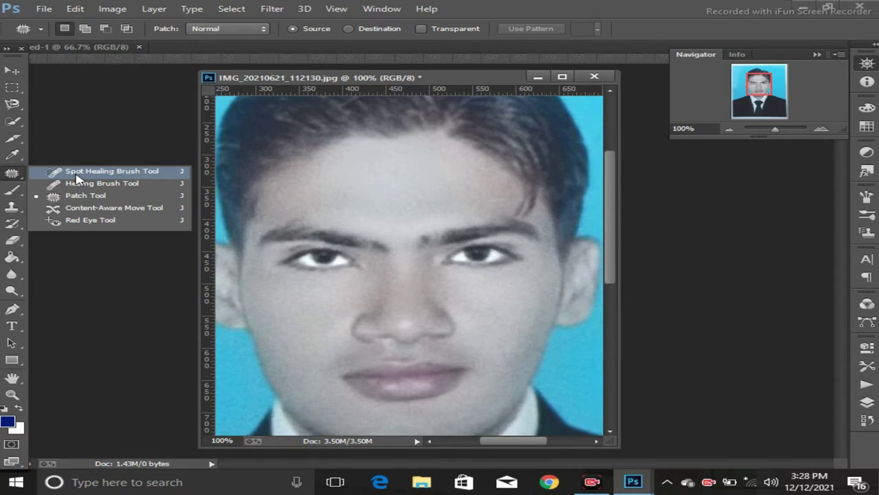
- Spot-heal the blemishes on the forehead, near the hairline and on the cheek
left_click(78, 176)
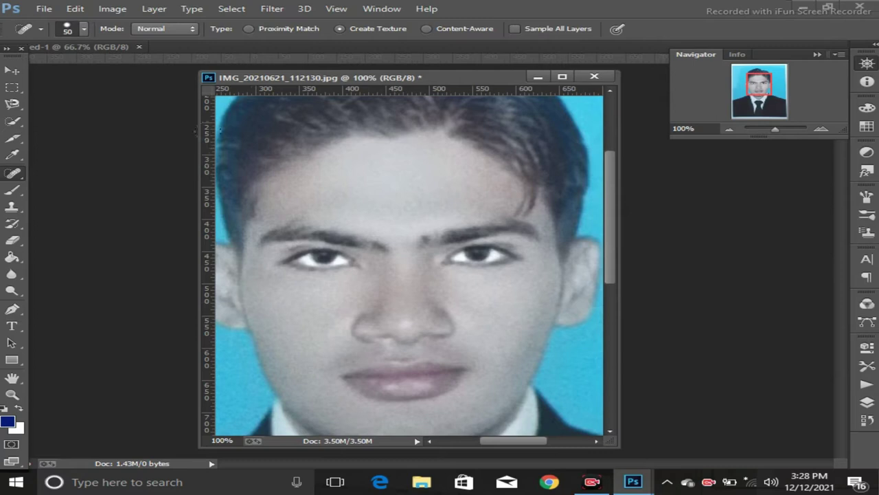
left_click(294, 203)
left_click(278, 214)
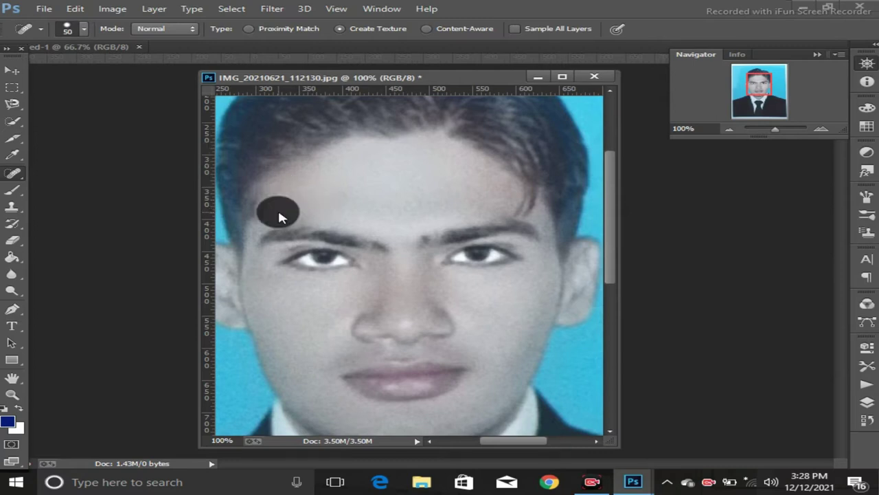
left_click(309, 180)
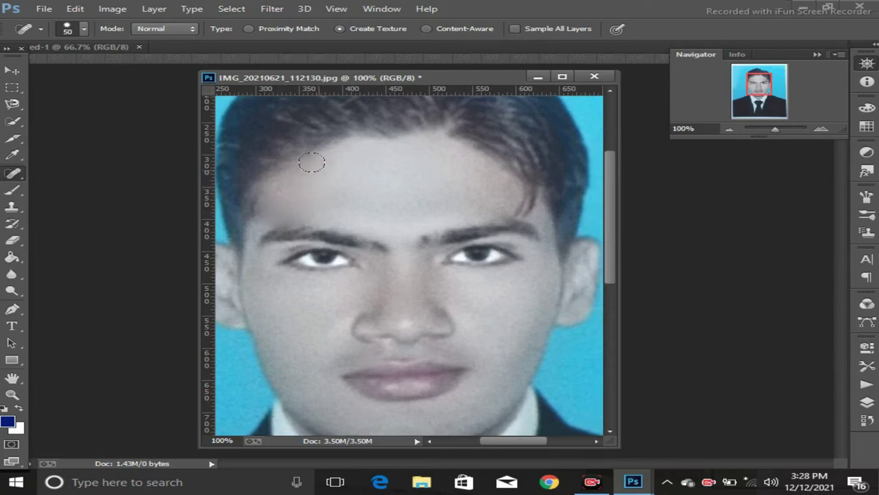
left_click(330, 154)
left_click(343, 148)
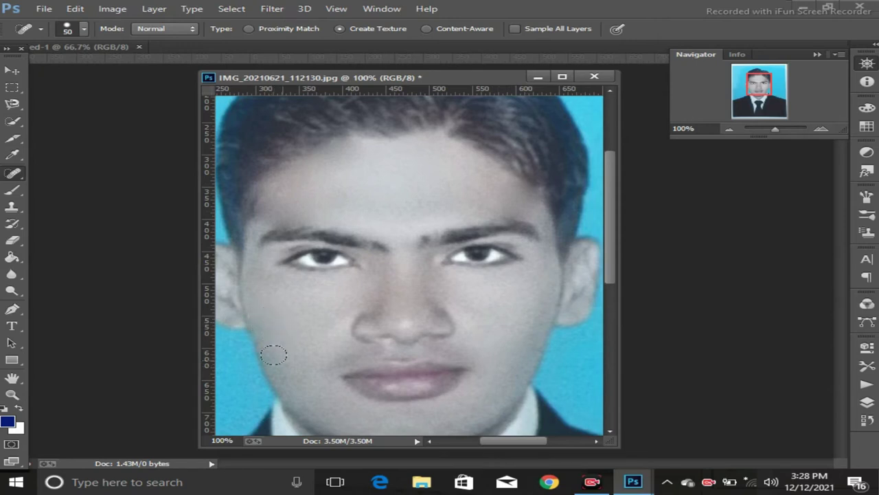
left_click(296, 384)
- Set the Spot Healing Brush size to 25 px
right_click(20, 174)
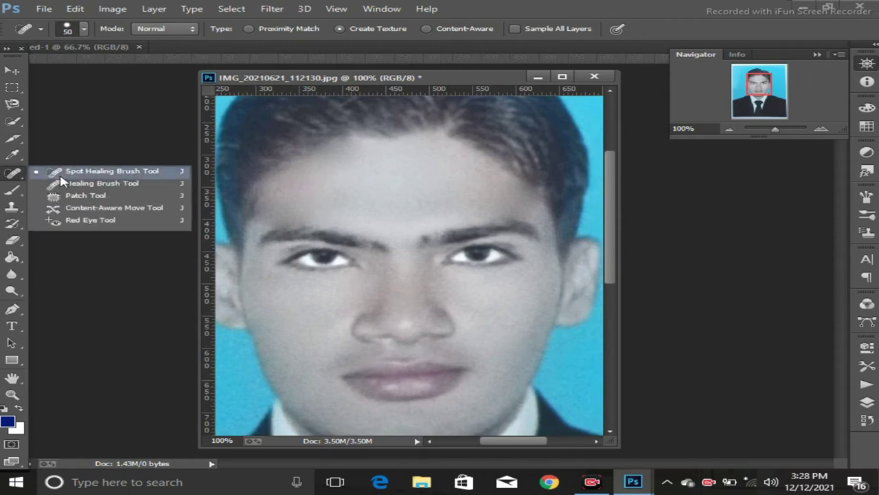
left_click(85, 30)
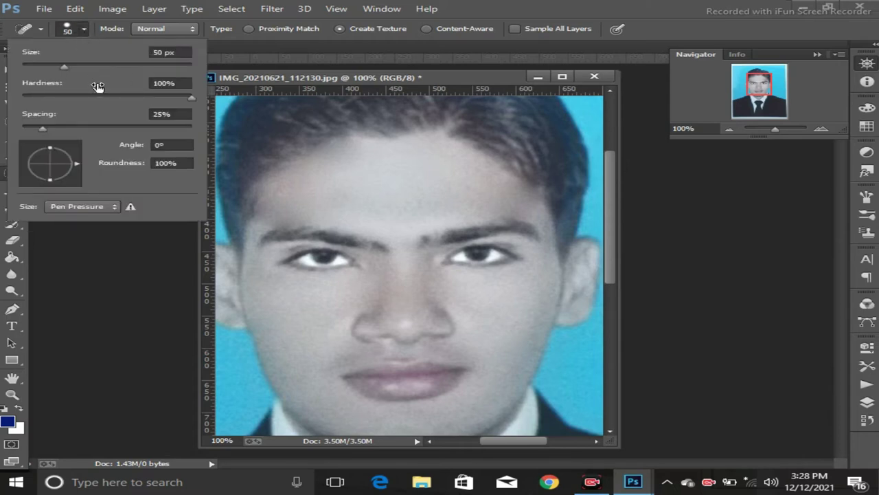
left_click_drag(66, 67, 92, 65)
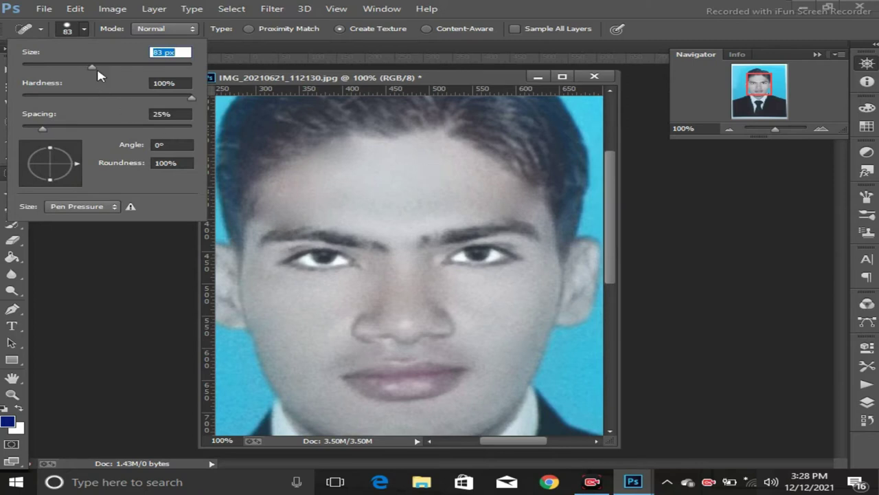
left_click_drag(91, 67, 43, 67)
left_click(436, 274)
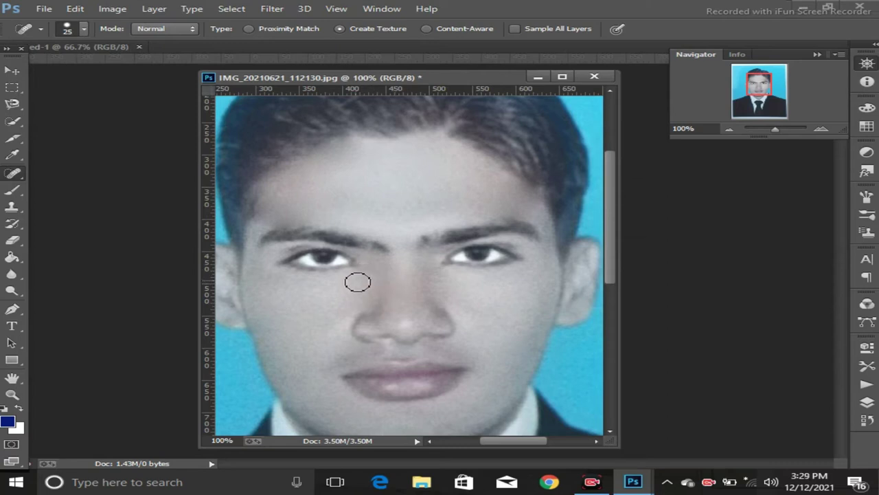
right_click(18, 180)
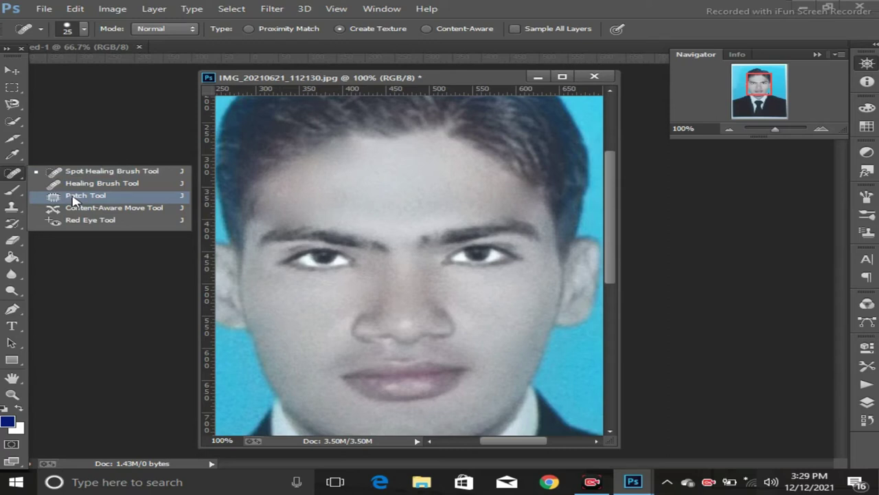
- Patch the first forehead spot with nearby clean skin
left_click(74, 197)
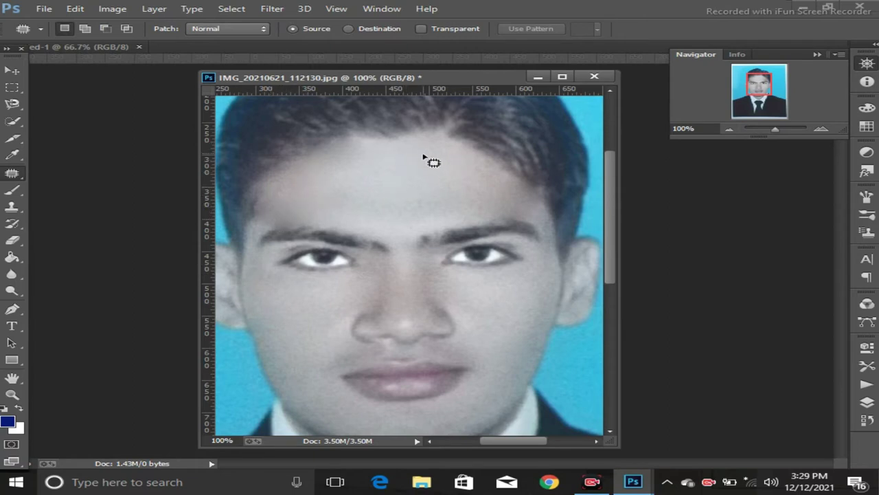
left_click_drag(392, 159, 392, 159)
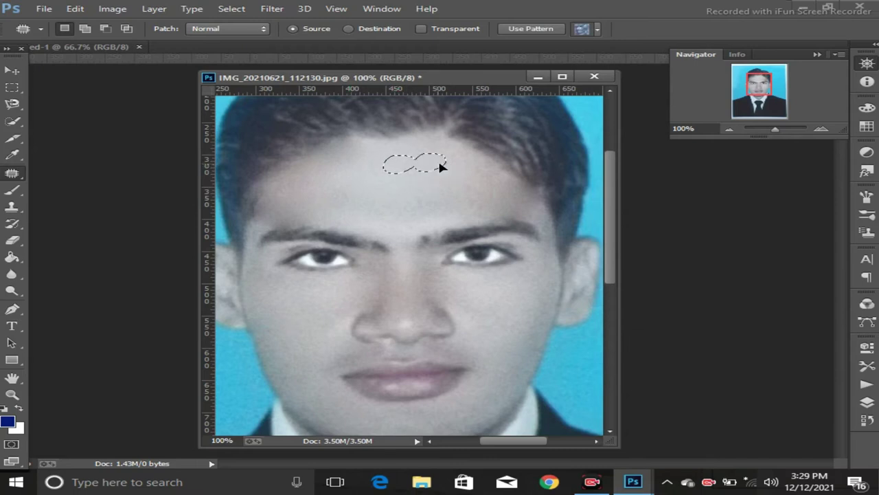
left_click_drag(447, 166, 458, 180)
left_click(442, 195)
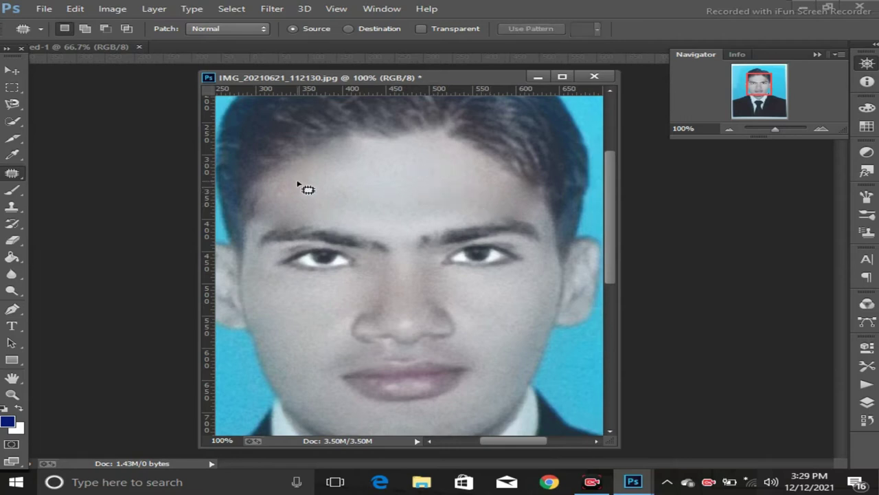
- Patch another forehead mark and the mark near the left eyebrow, deselecting afterwards
left_click_drag(304, 180, 316, 180)
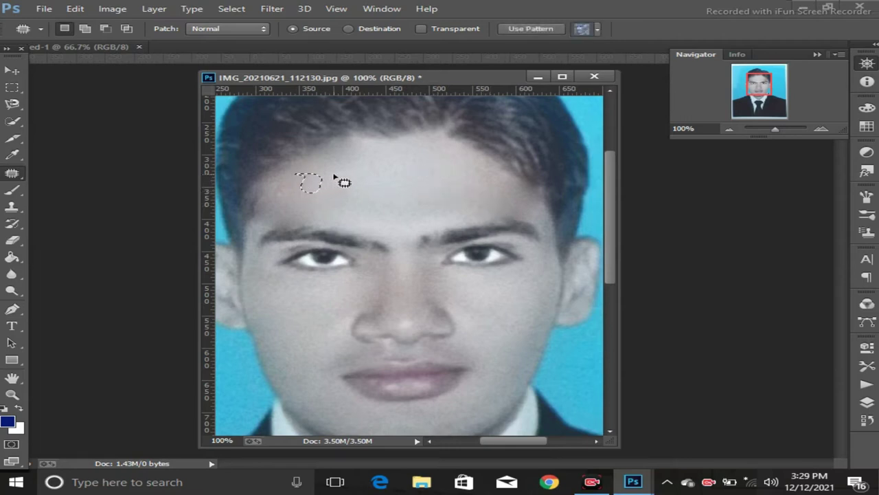
left_click(341, 173)
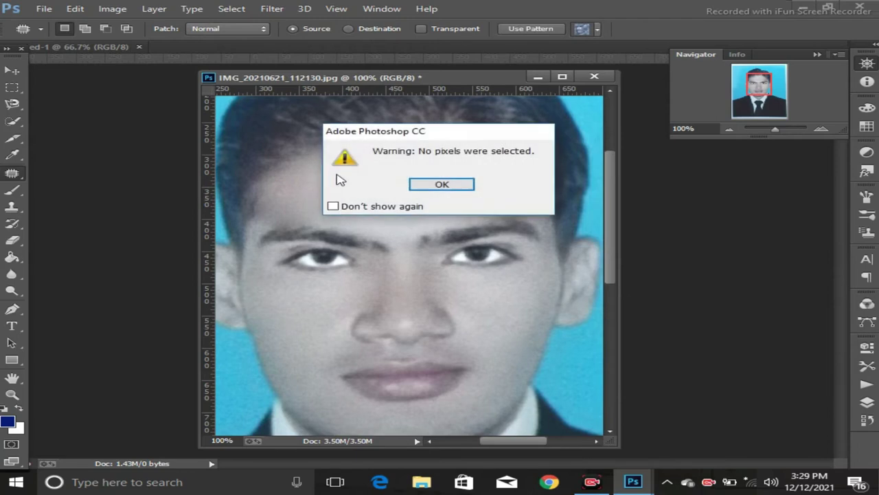
left_click(442, 184)
mouse_move(330, 160)
left_mouse_down()
mouse_move(371, 169)
mouse_move(335, 169)
mouse_move(309, 186)
left_mouse_up()
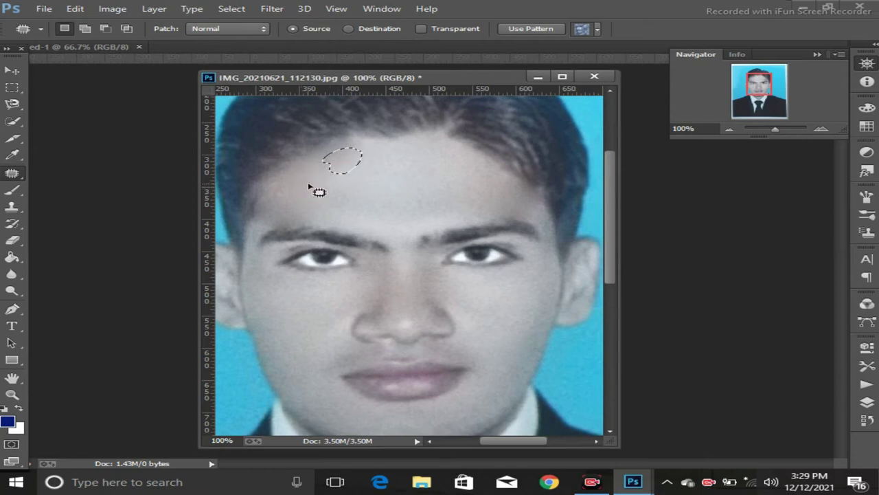
key("ctrl+d")
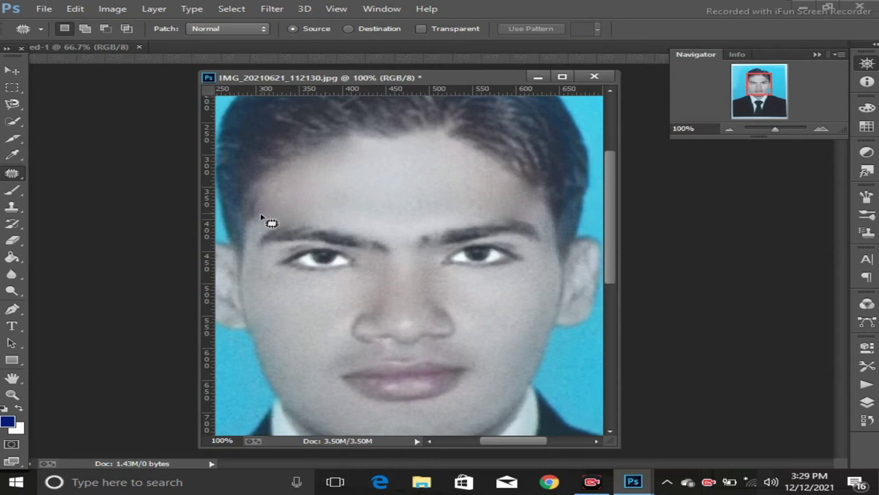
left_click_drag(261, 221, 265, 220)
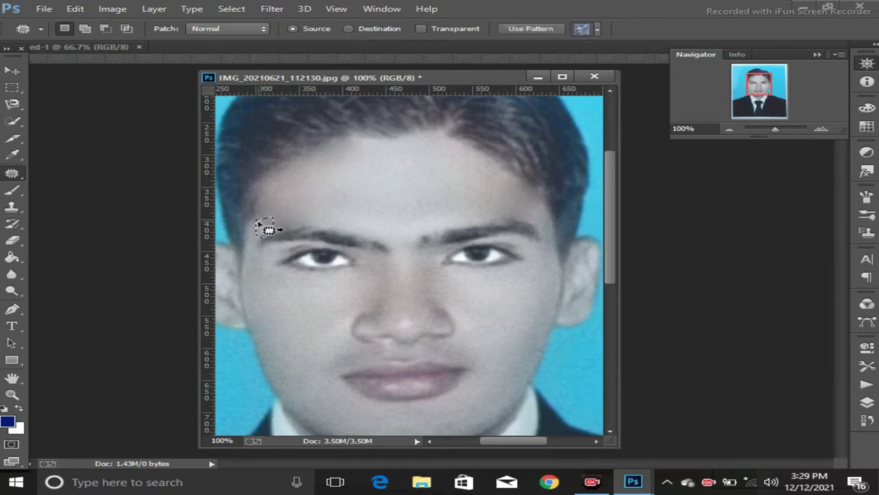
left_click(304, 202)
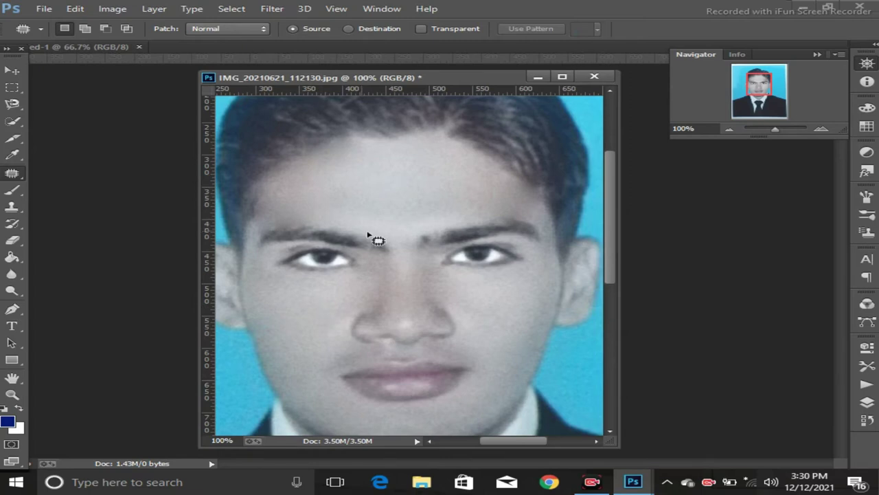
right_click(21, 179)
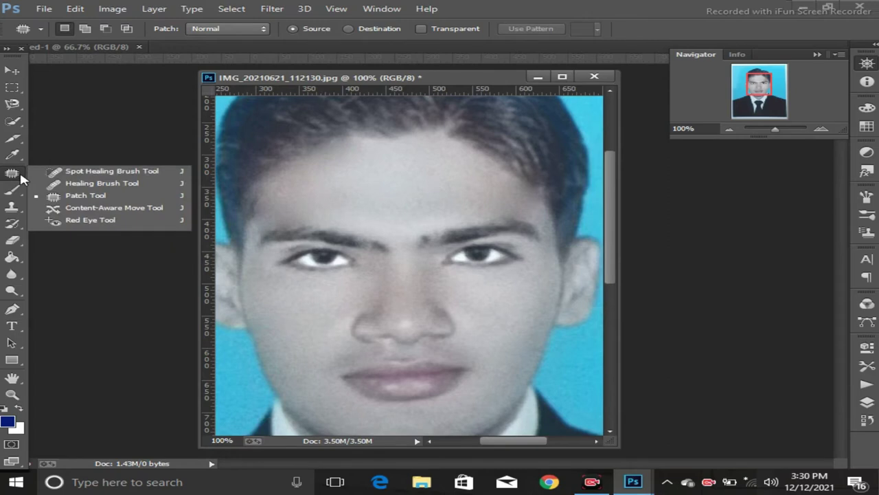
- Switch to the Mixer Brush Tool and try a blending stroke on the forehead
left_click(19, 196)
right_click(19, 198)
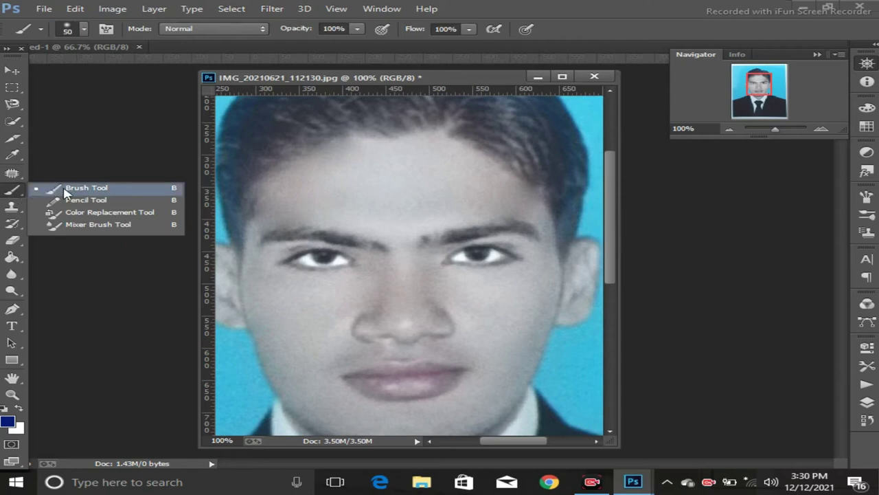
left_click(88, 226)
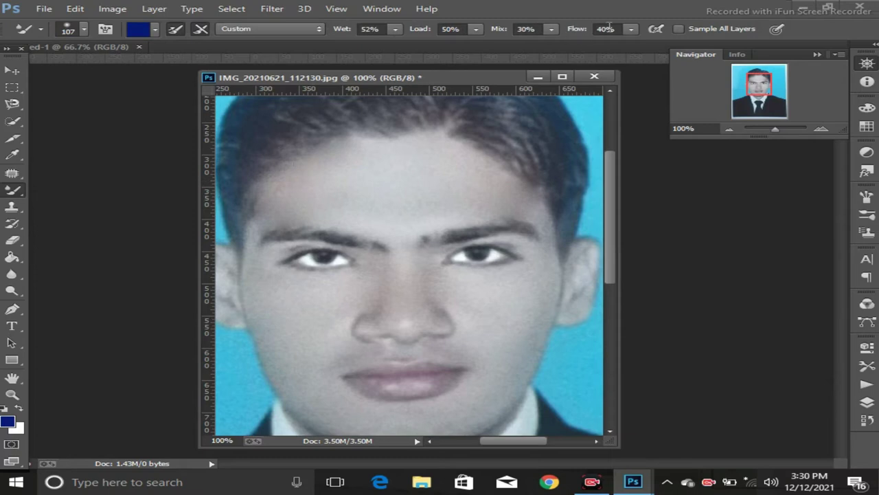
left_click_drag(363, 157, 415, 179)
- Reduce the Mixer Brush size from 107 px to 55 px and check its loading options
left_click(84, 30)
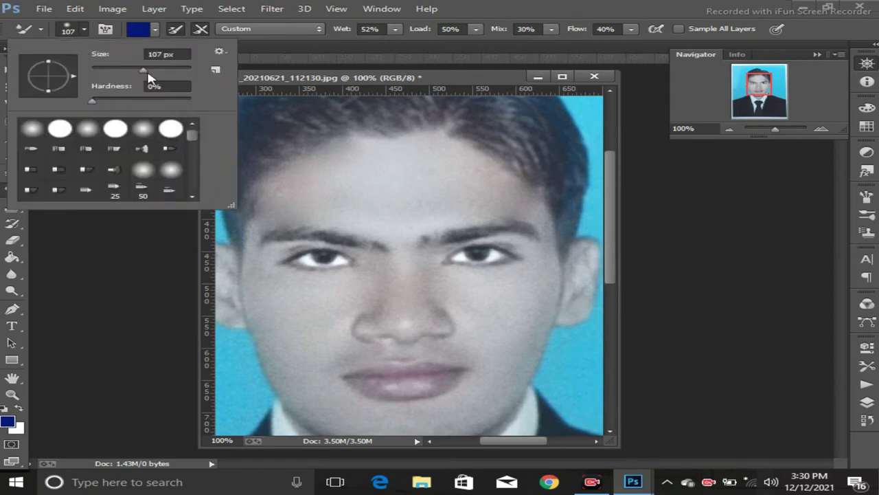
left_click_drag(145, 72, 120, 71)
left_click(327, 169)
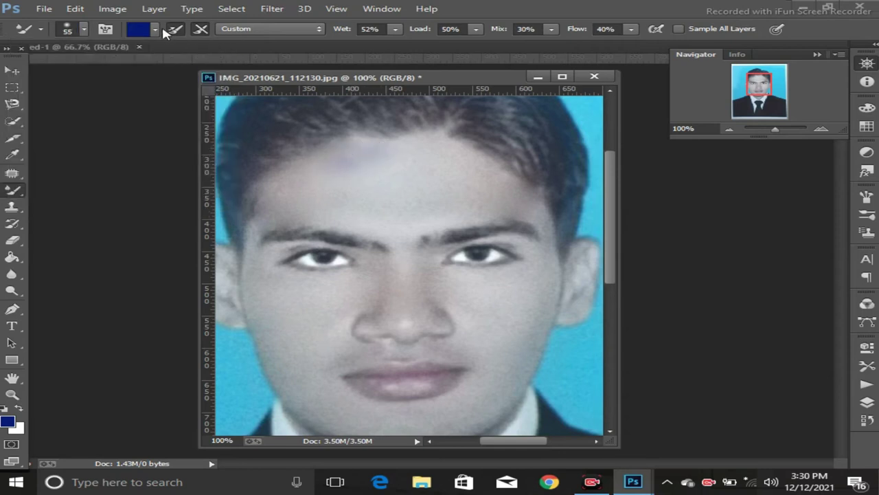
left_click(155, 30)
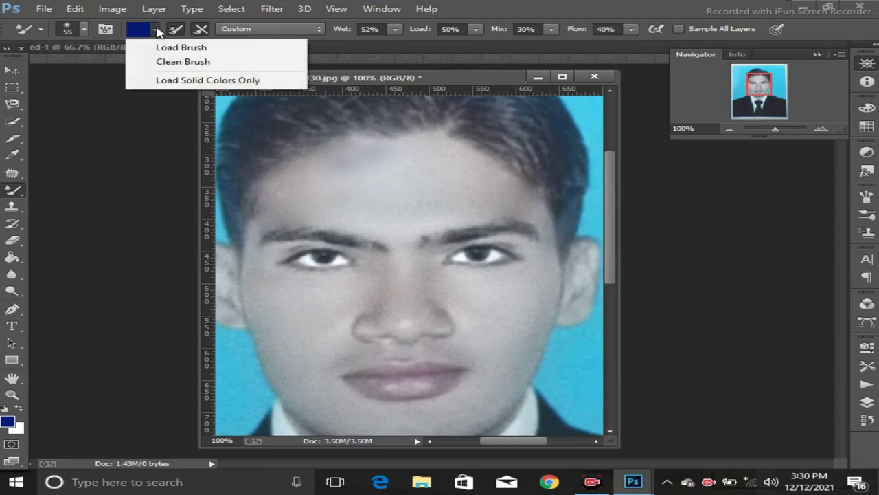
left_click(157, 33)
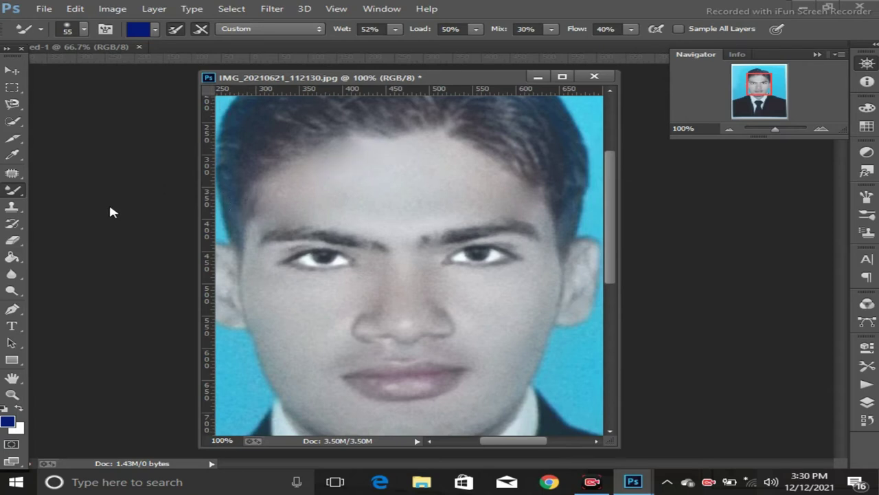
right_click(18, 191)
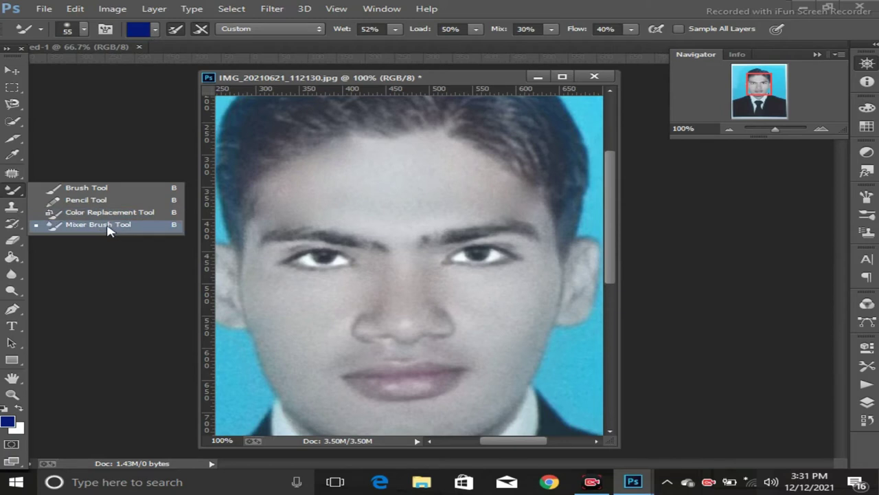
- Switch to the regular Brush, test a stroke on the forehead, then undo it
left_click(114, 186)
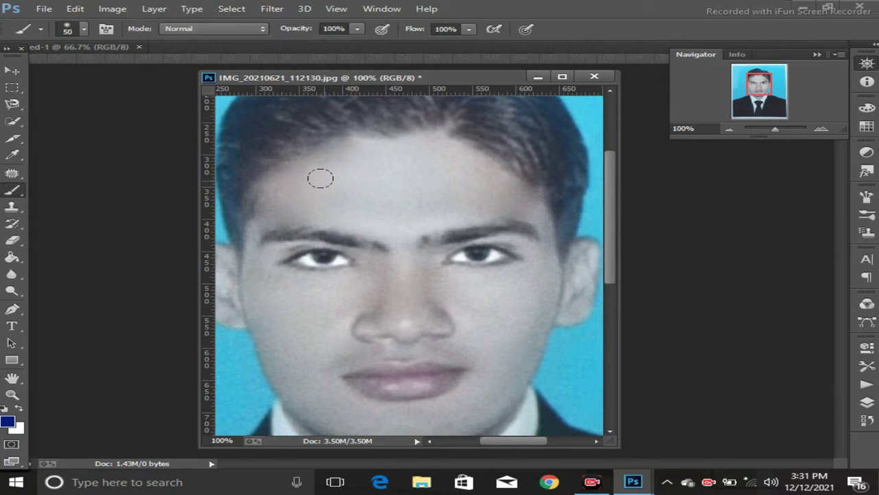
left_click_drag(320, 177, 347, 163)
key("ctrl+z")
- Swap colours and set the foreground to a pale cream (fff9da) in the Color Picker
left_click(17, 409)
left_click(8, 422)
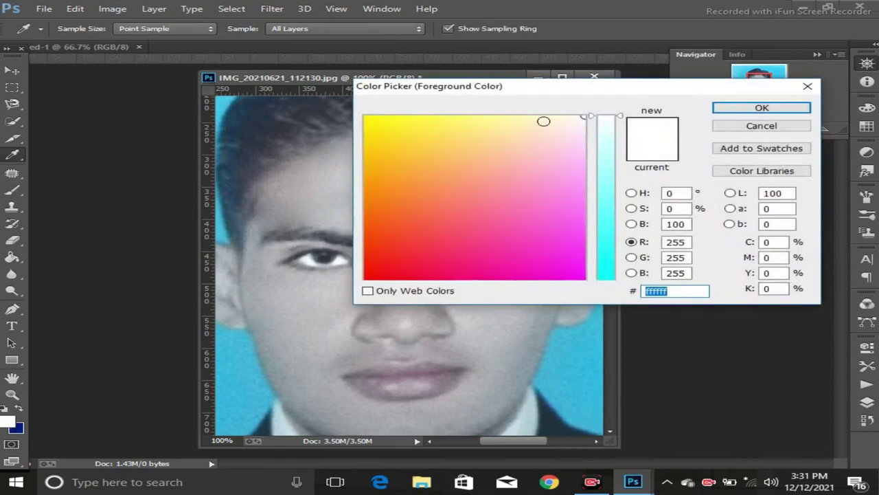
left_click(544, 121)
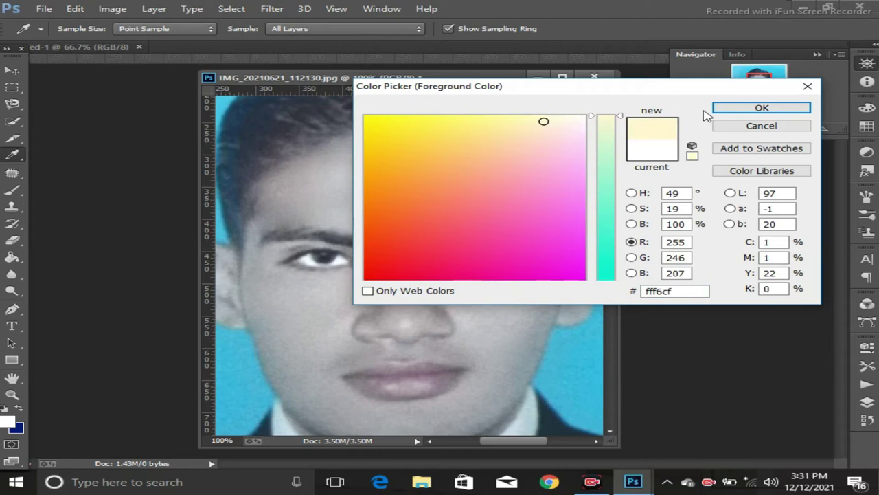
left_click(553, 120)
left_click(742, 108)
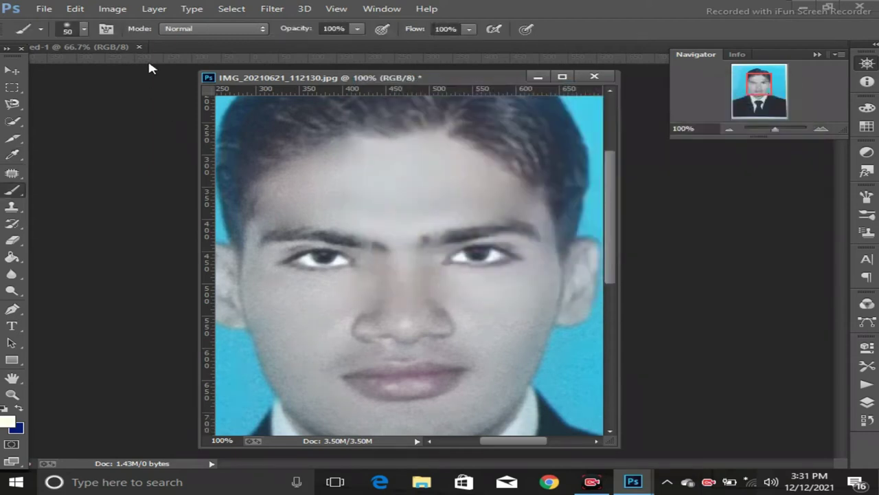
- With the Mixer Brush, smooth and lighten the hairline, forehead and both cheeks
right_click(19, 198)
left_click(73, 230)
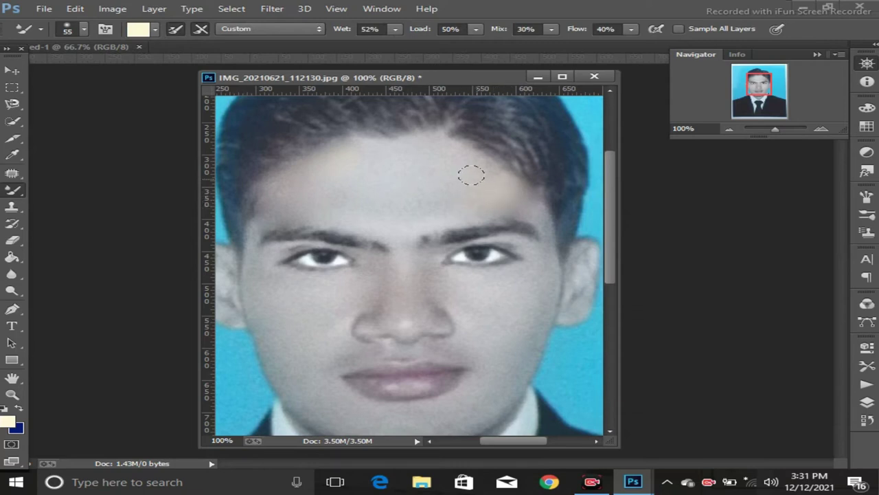
mouse_move(439, 157)
left_mouse_down()
mouse_move(456, 153)
mouse_move(419, 142)
mouse_move(362, 142)
mouse_move(467, 191)
mouse_move(423, 202)
mouse_move(432, 183)
left_mouse_up()
mouse_move(351, 177)
left_mouse_down()
mouse_move(285, 187)
mouse_move(334, 150)
mouse_move(270, 211)
mouse_move(317, 200)
mouse_move(346, 208)
left_mouse_up()
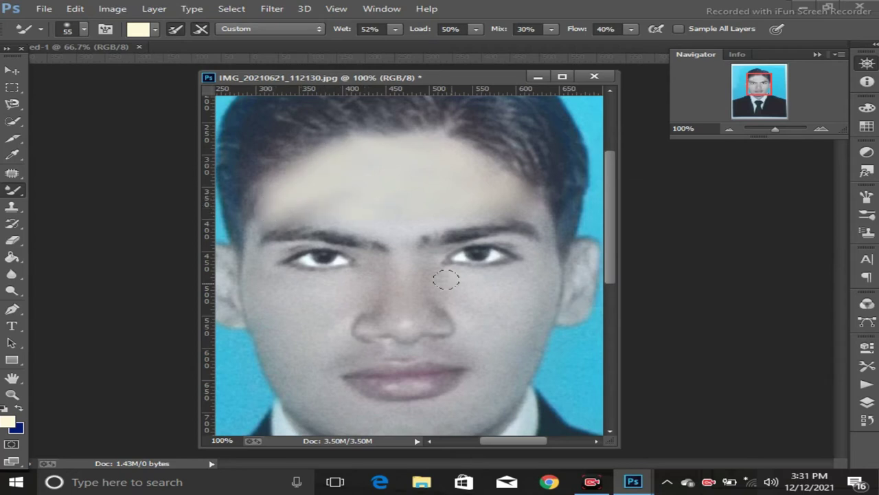
mouse_move(452, 284)
left_mouse_down()
mouse_move(475, 308)
mouse_move(477, 296)
mouse_move(517, 313)
mouse_move(534, 273)
mouse_move(537, 287)
mouse_move(509, 353)
mouse_move(493, 337)
mouse_move(517, 343)
left_mouse_up()
mouse_move(497, 281)
left_mouse_down()
mouse_move(526, 272)
mouse_move(546, 244)
mouse_move(538, 210)
mouse_move(499, 190)
mouse_move(514, 192)
left_mouse_up()
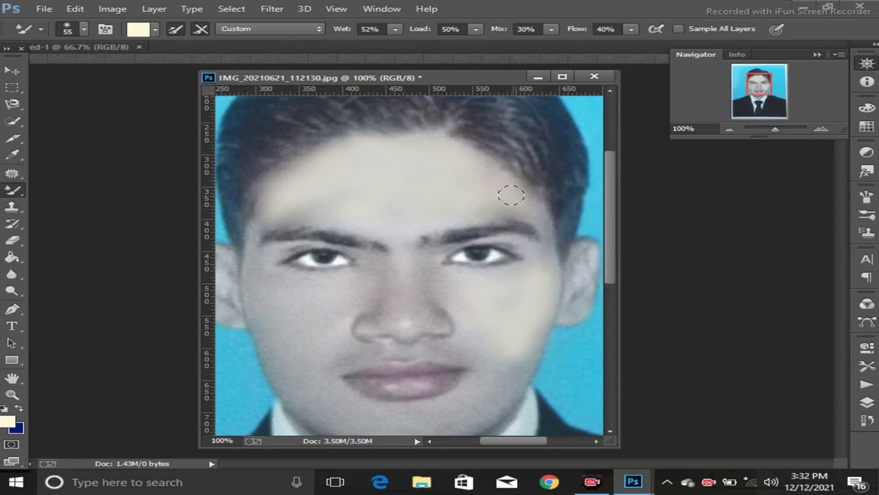
mouse_move(250, 273)
left_mouse_down()
mouse_move(330, 284)
mouse_move(311, 302)
mouse_move(255, 286)
mouse_move(272, 324)
mouse_move(291, 309)
mouse_move(314, 318)
mouse_move(354, 294)
mouse_move(375, 257)
mouse_move(426, 261)
mouse_move(435, 287)
mouse_move(426, 278)
mouse_move(428, 269)
mouse_move(467, 320)
mouse_move(471, 351)
mouse_move(520, 353)
mouse_move(500, 339)
mouse_move(506, 331)
mouse_move(488, 334)
left_mouse_up()
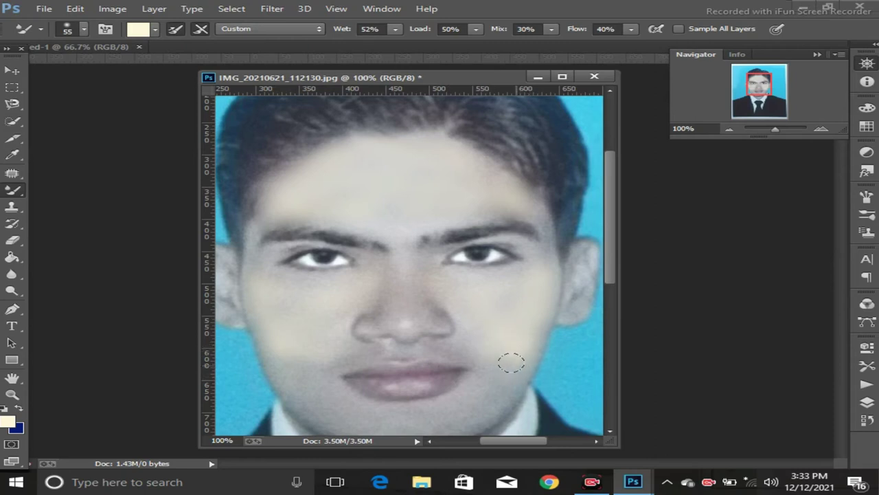
- Smooth and lighten the chin, jawline, neck and nose bridge with Mixer Brush strokes
mouse_move(496, 387)
left_mouse_down()
mouse_move(474, 399)
mouse_move(500, 359)
mouse_move(448, 416)
mouse_move(474, 383)
mouse_move(437, 410)
mouse_move(389, 412)
mouse_move(314, 379)
mouse_move(365, 408)
mouse_move(417, 408)
mouse_move(496, 381)
mouse_move(474, 353)
left_mouse_up()
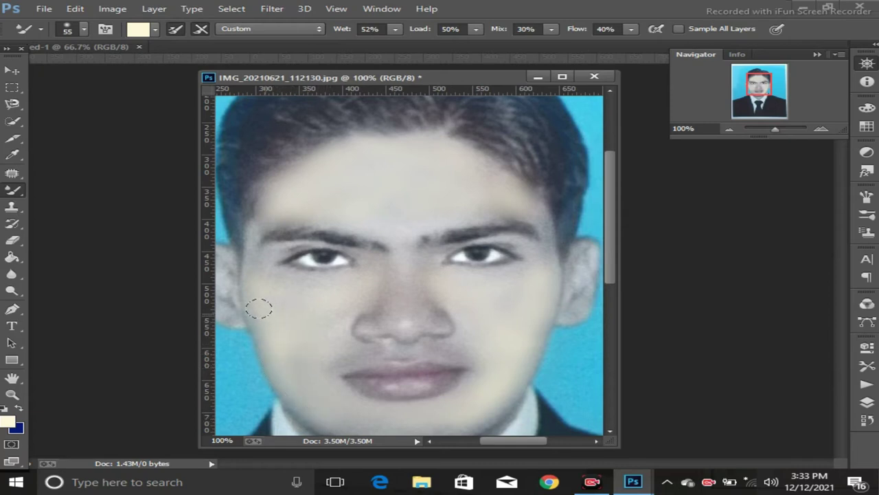
left_click_drag(320, 406, 369, 415)
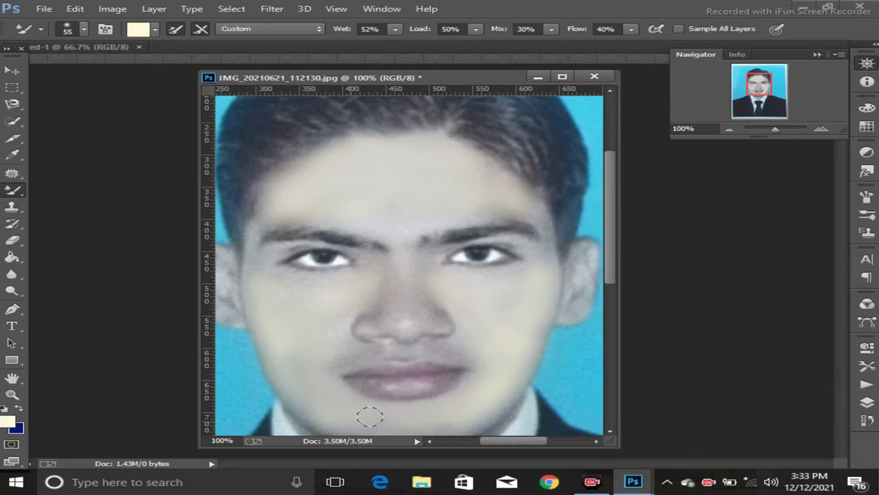
scroll(591, 288, "down", 3)
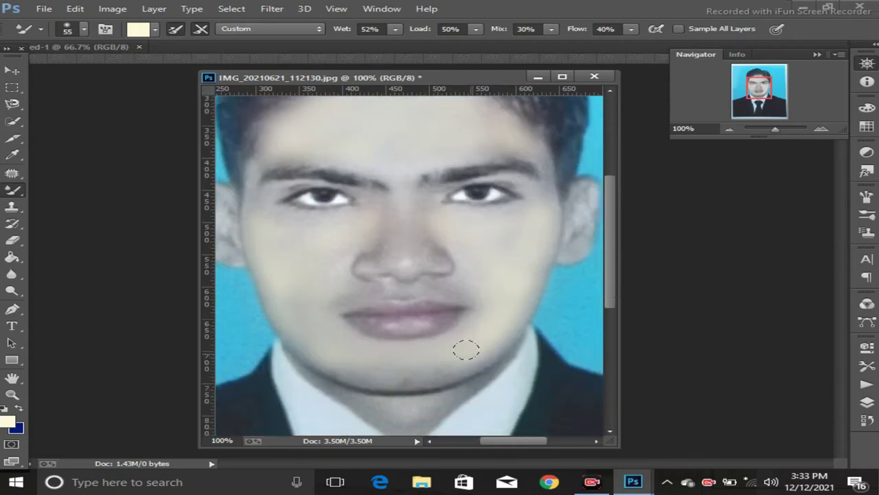
mouse_move(476, 342)
left_mouse_down()
mouse_move(398, 369)
mouse_move(347, 364)
mouse_move(471, 356)
mouse_move(465, 369)
mouse_move(516, 363)
left_mouse_up()
mouse_move(437, 409)
left_mouse_down()
mouse_move(461, 402)
mouse_move(392, 413)
mouse_move(347, 399)
left_mouse_up()
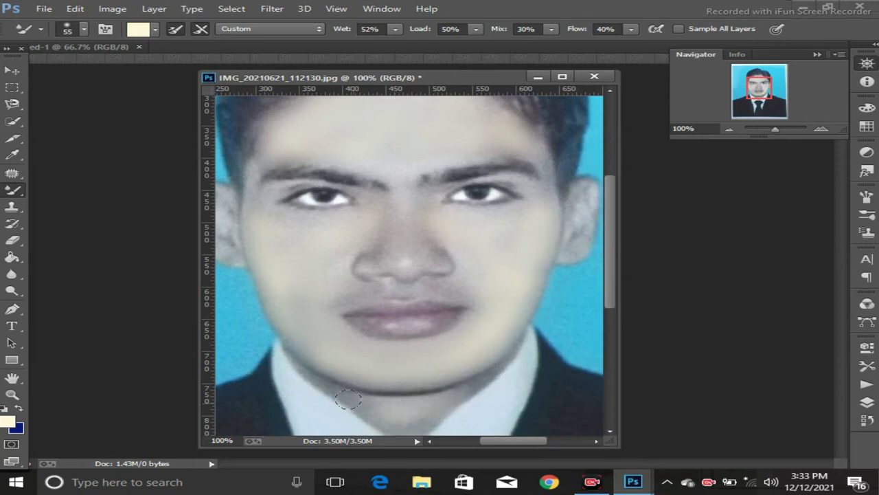
mouse_move(310, 367)
left_mouse_down()
mouse_move(351, 406)
mouse_move(404, 426)
mouse_move(483, 378)
mouse_move(502, 349)
left_mouse_up()
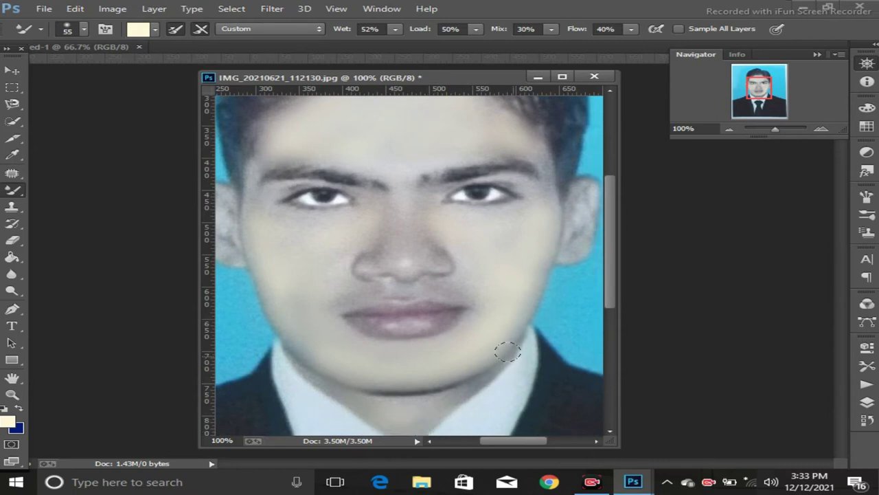
mouse_move(438, 402)
left_mouse_down()
mouse_move(484, 378)
mouse_move(408, 416)
left_mouse_up()
mouse_move(419, 224)
left_mouse_down()
mouse_move(363, 228)
mouse_move(379, 243)
mouse_move(359, 250)
mouse_move(440, 251)
mouse_move(451, 272)
mouse_move(359, 274)
left_mouse_up()
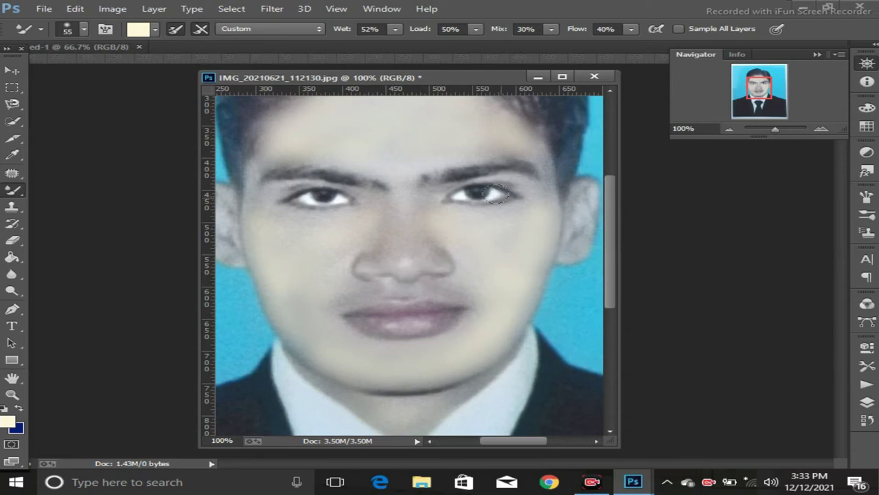
left_click(13, 394)
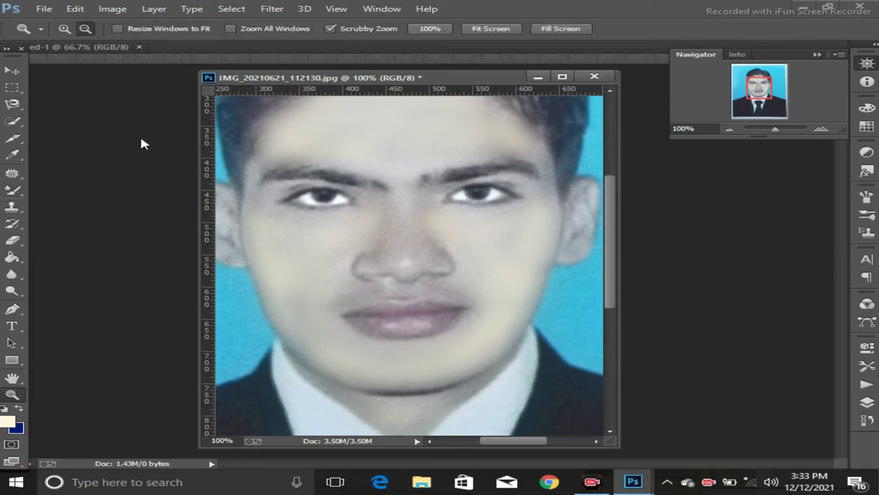
left_click(92, 30)
left_click(424, 222)
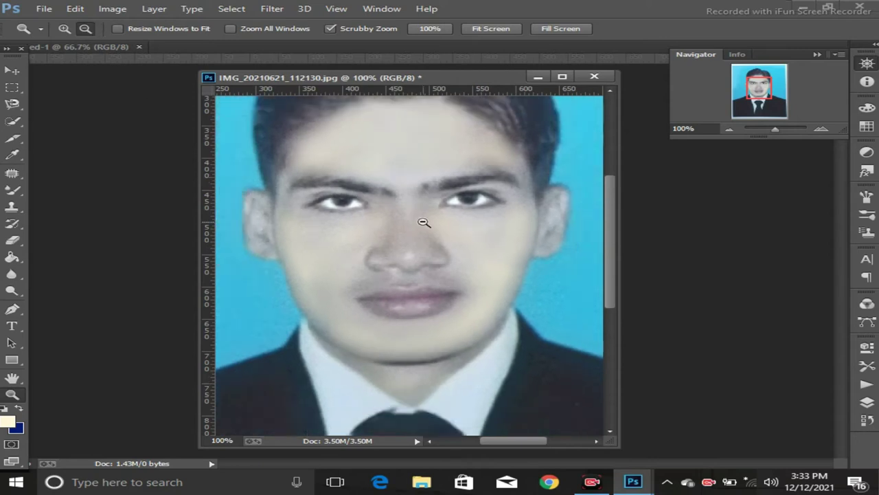
left_click(424, 222)
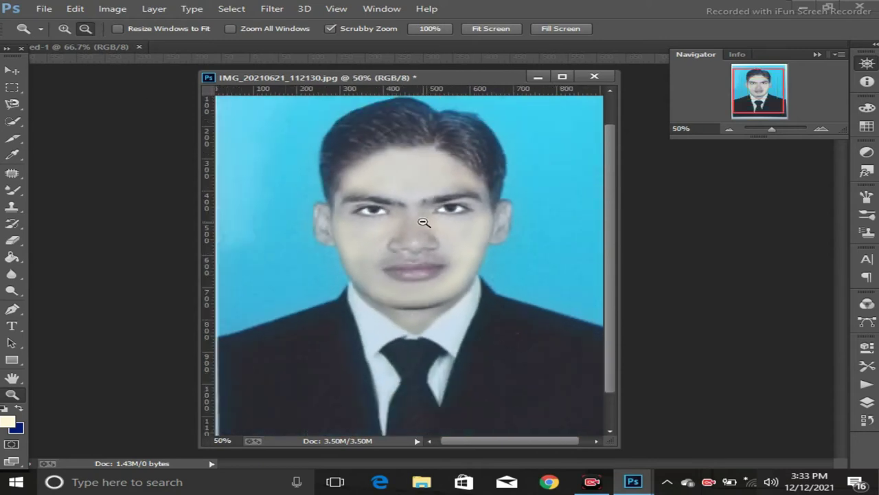
left_click(416, 304)
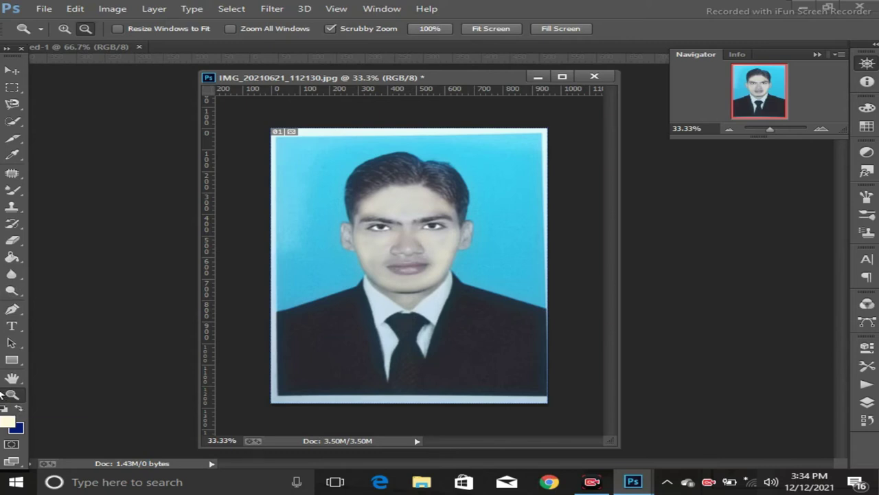
left_click(64, 28)
left_click(421, 213)
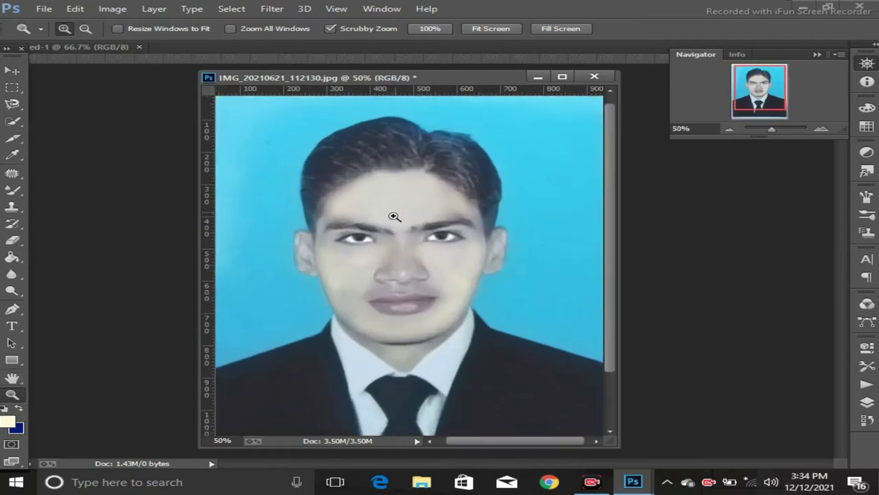
left_click(394, 216)
left_click(373, 243)
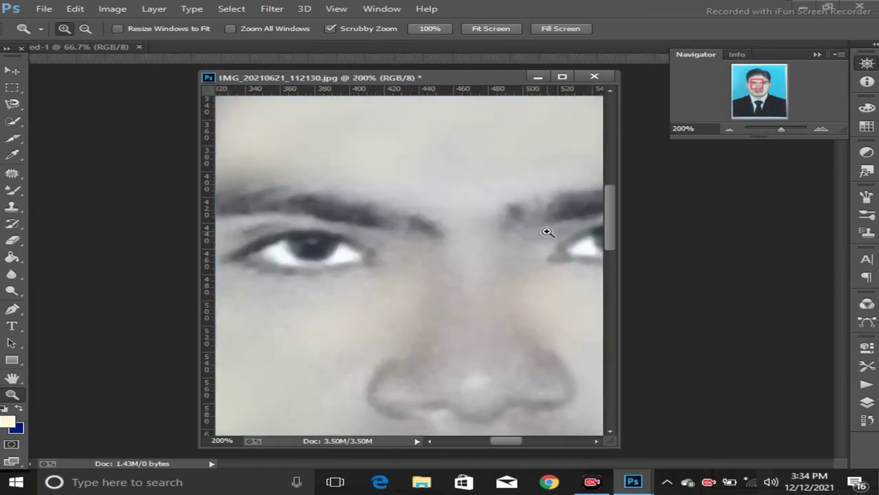
mouse_move(609, 223)
left_mouse_down()
mouse_move(594, 285)
mouse_move(605, 241)
left_mouse_up()
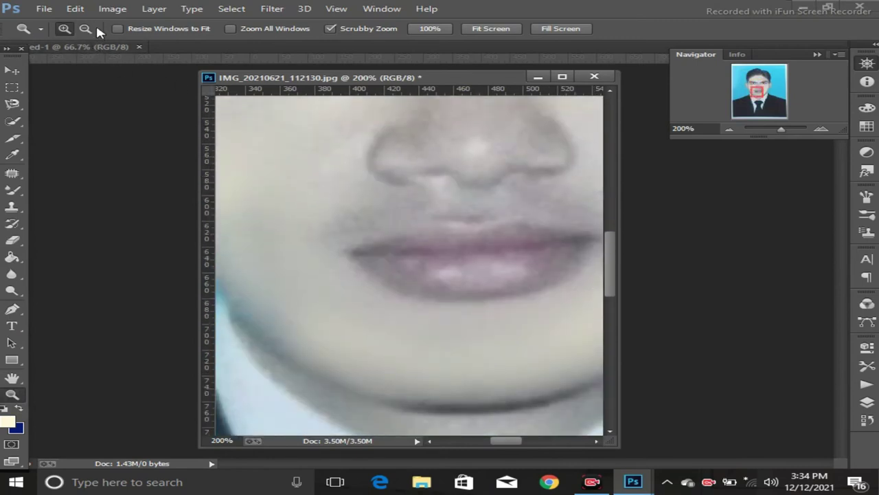
left_click(94, 32)
left_click(314, 187)
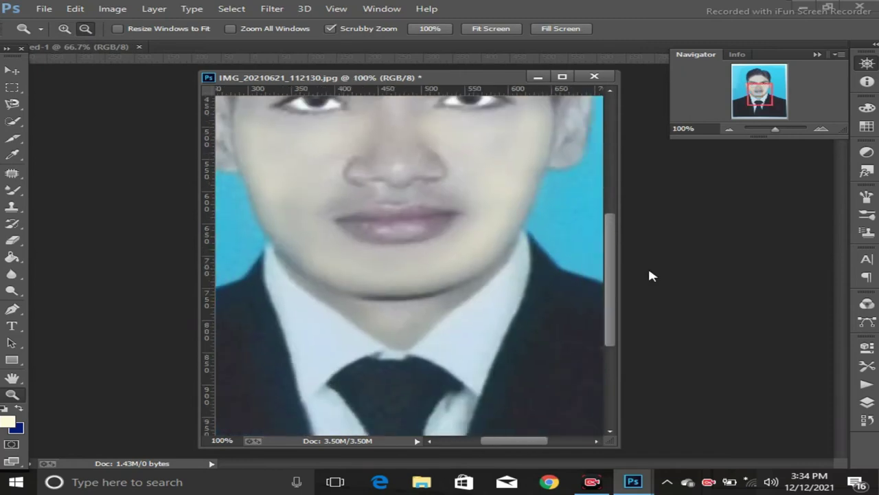
left_click_drag(614, 275, 615, 206)
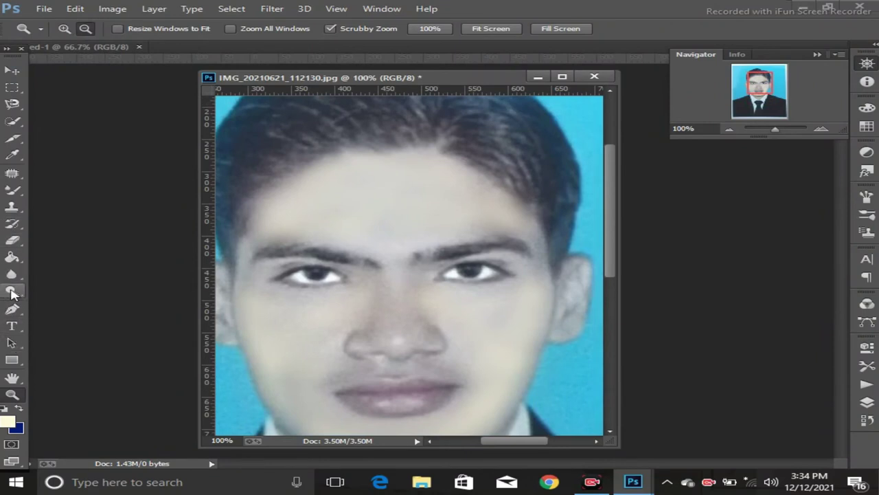
- With the Mixer Brush, blend the left hairline and the outer edges of both ears
left_click(14, 192)
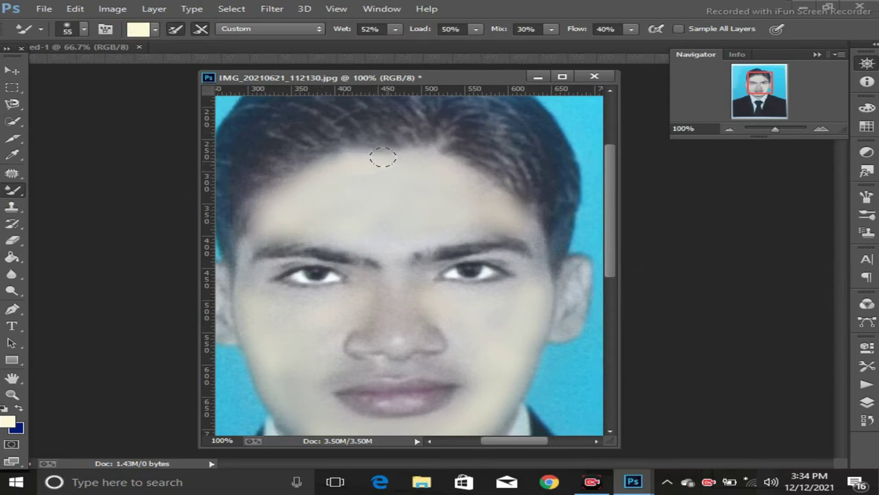
mouse_move(308, 176)
left_mouse_down()
mouse_move(267, 195)
mouse_move(244, 227)
mouse_move(237, 259)
mouse_move(246, 279)
mouse_move(236, 275)
mouse_move(254, 290)
left_mouse_up()
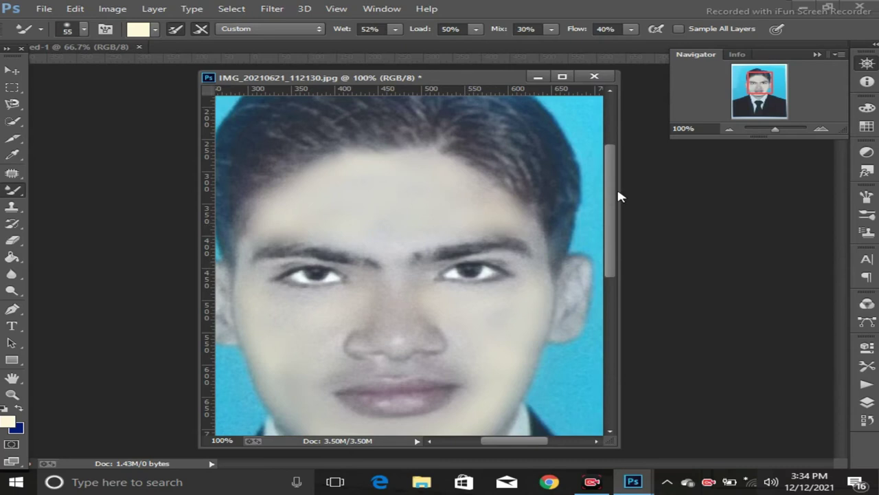
left_click_drag(612, 206, 614, 245)
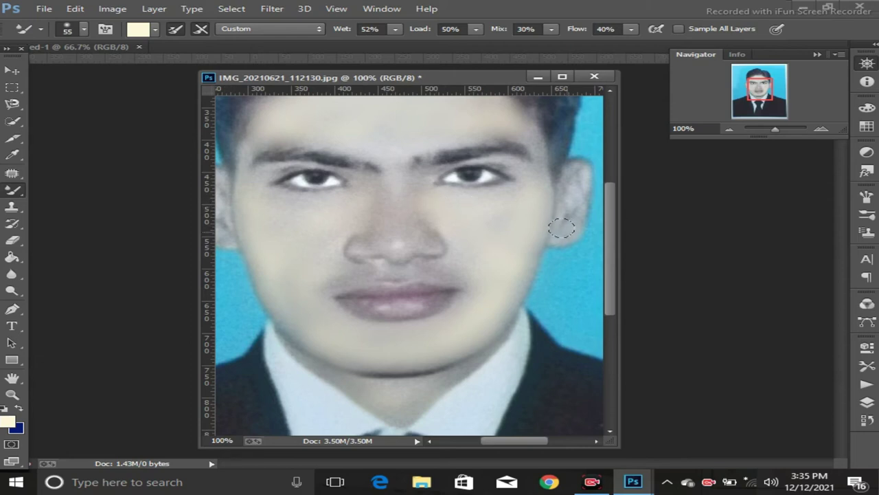
left_click_drag(579, 166, 554, 233)
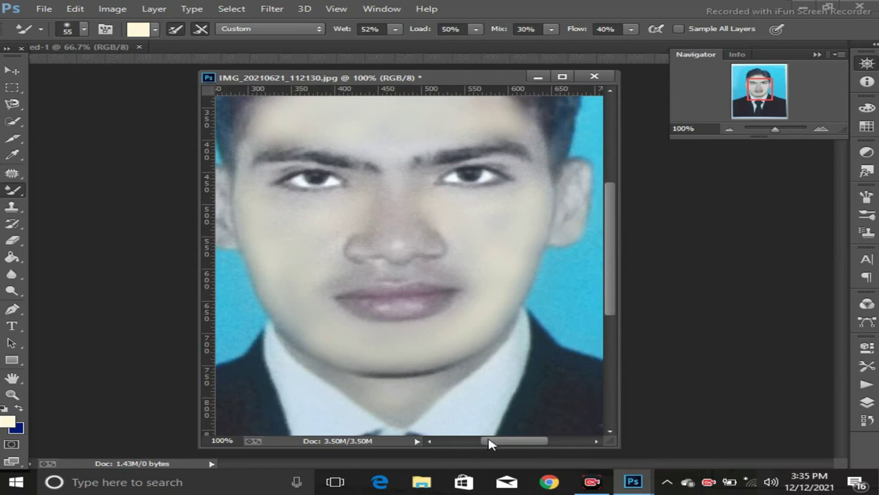
left_click_drag(490, 444, 459, 443)
mouse_move(391, 229)
left_mouse_down()
mouse_move(386, 180)
mouse_move(398, 171)
mouse_move(394, 183)
left_mouse_up()
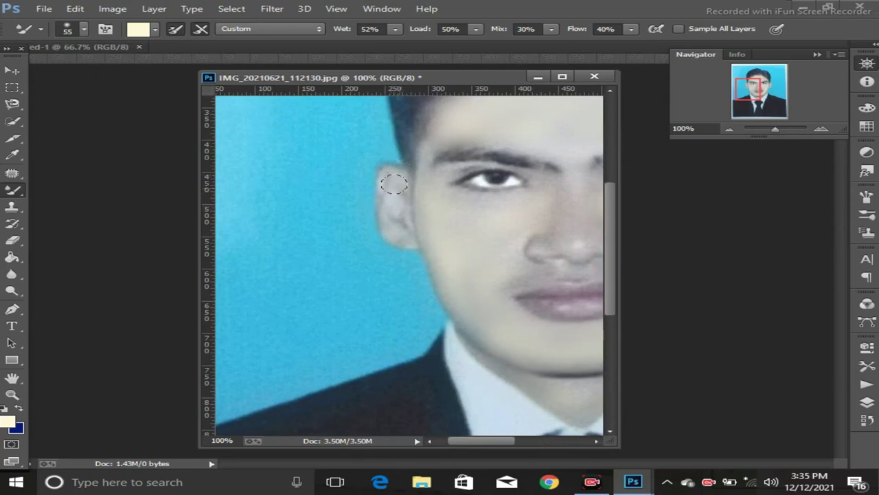
left_click_drag(377, 215, 383, 221)
left_click(12, 395)
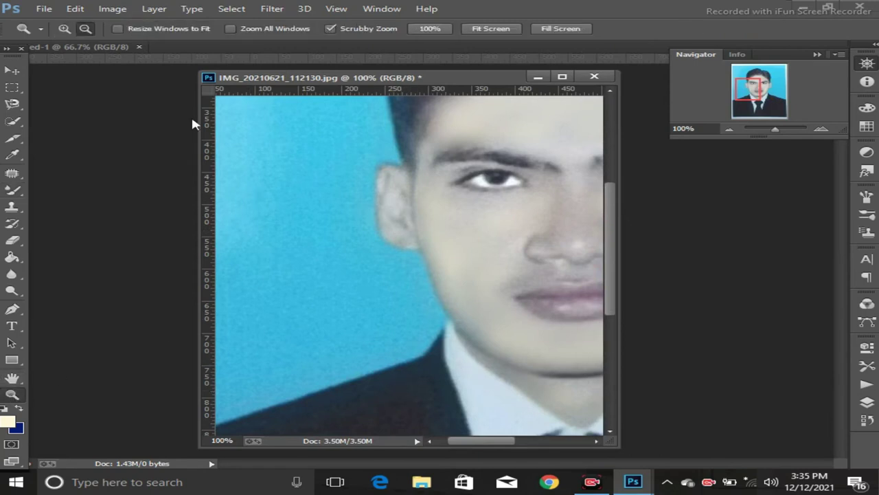
- Zoom out twice to 50% so the whole retouched portrait is visible
left_click(357, 227, "alt")
left_click(358, 228, "alt")
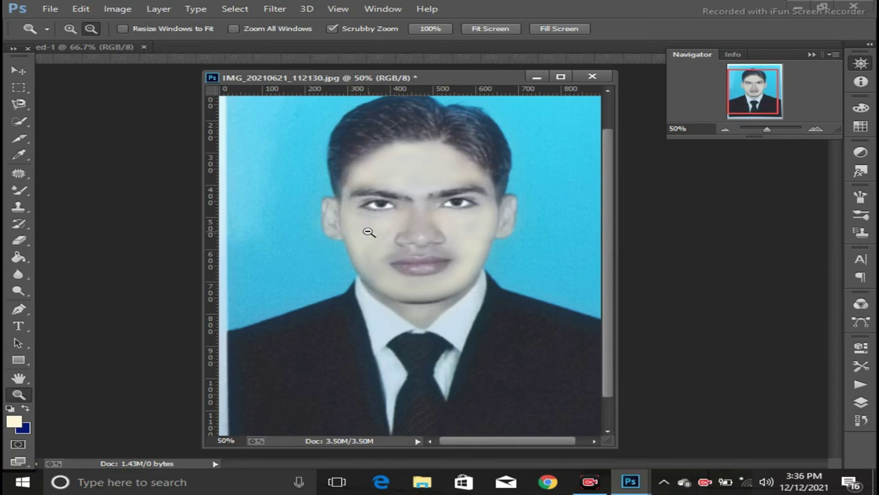
left_click_drag(607, 180, 612, 170)
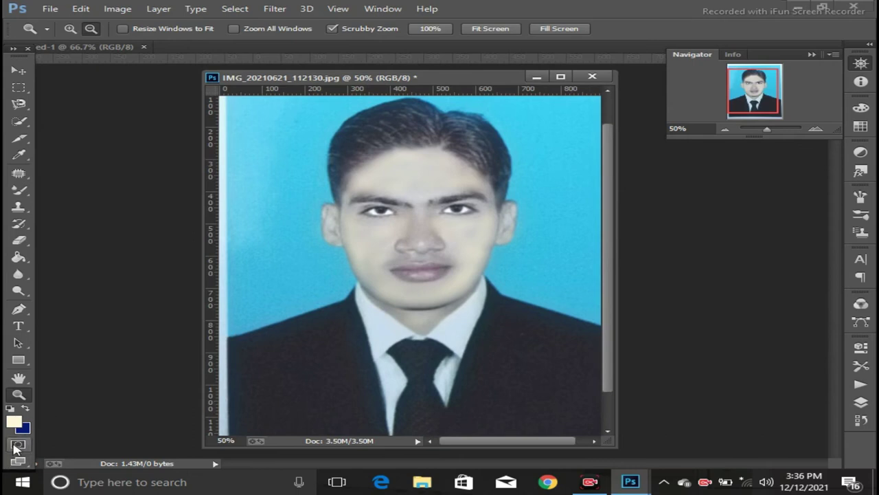
- Enter Quick Mask mode and choose the standard Brush Tool from the brush flyout
left_click(16, 448)
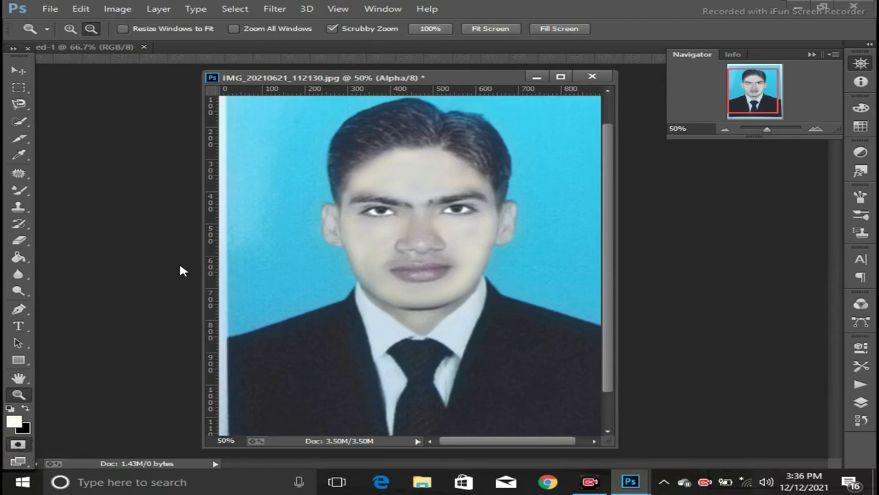
left_click(20, 191)
left_click(23, 195)
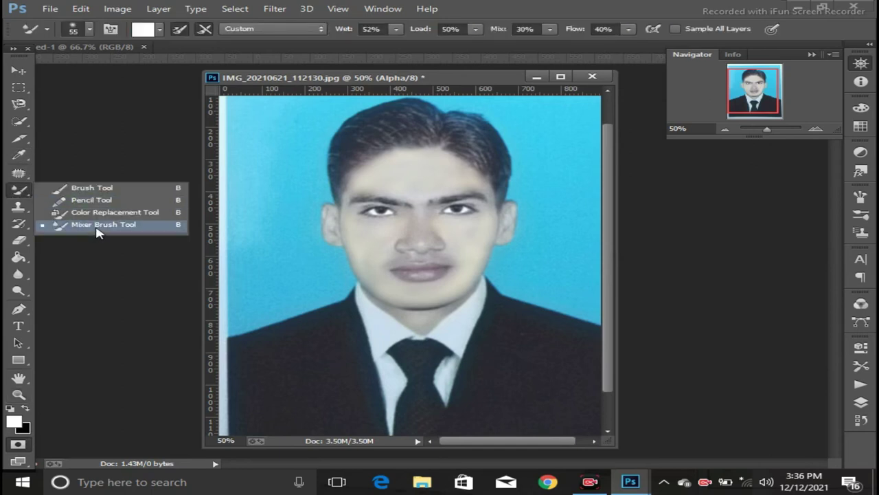
left_click(92, 188)
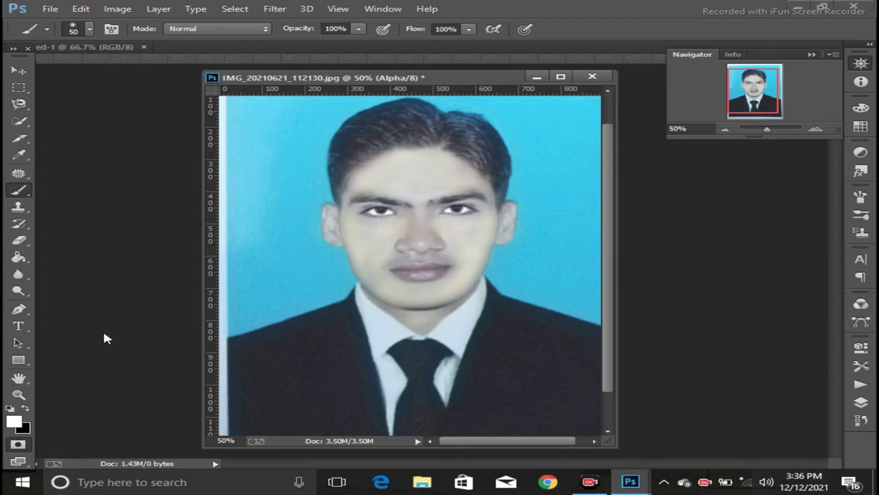
left_click_drag(610, 295, 608, 270)
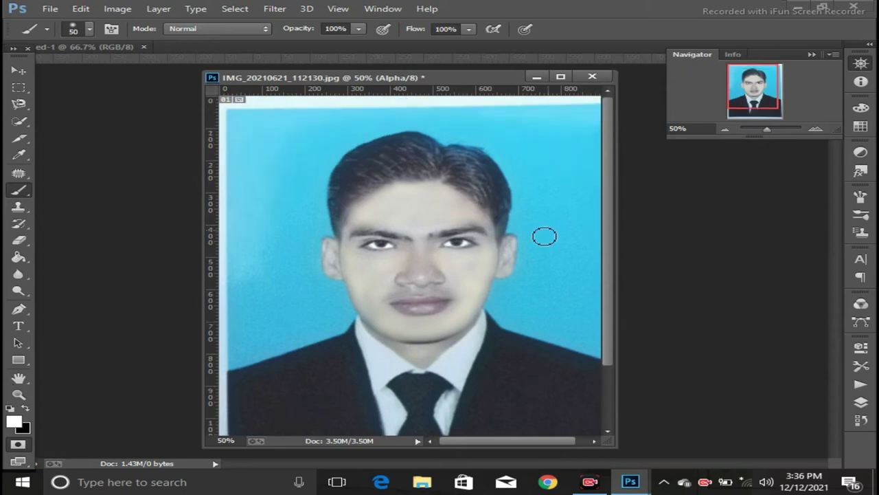
- Zoom to 100% on the forehead and enlarge the document window to show more photo
left_click(23, 397)
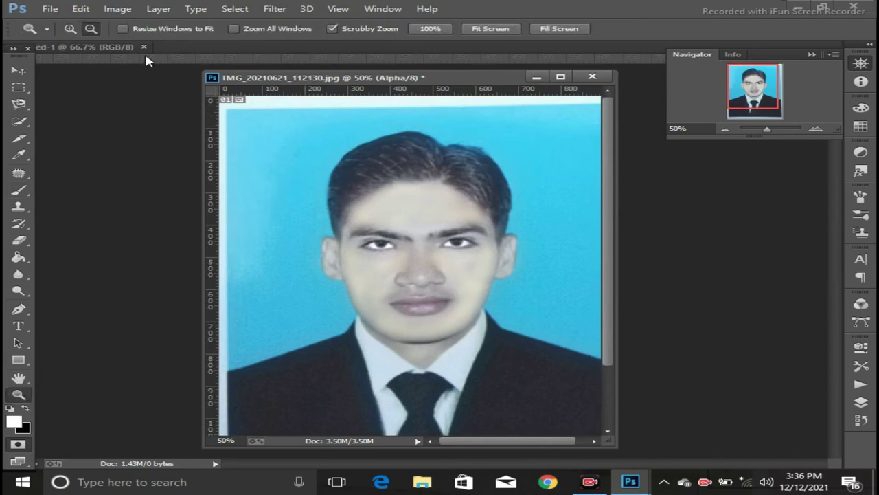
left_click(70, 29)
left_click(407, 210)
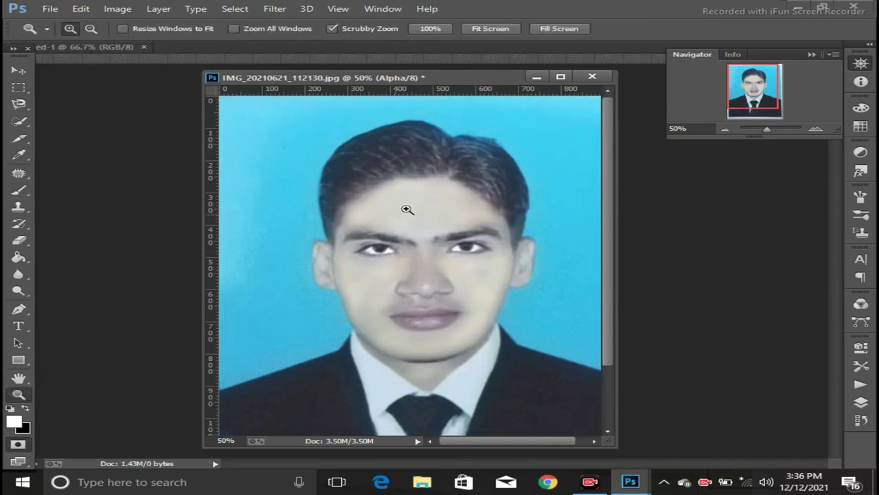
left_click(442, 191)
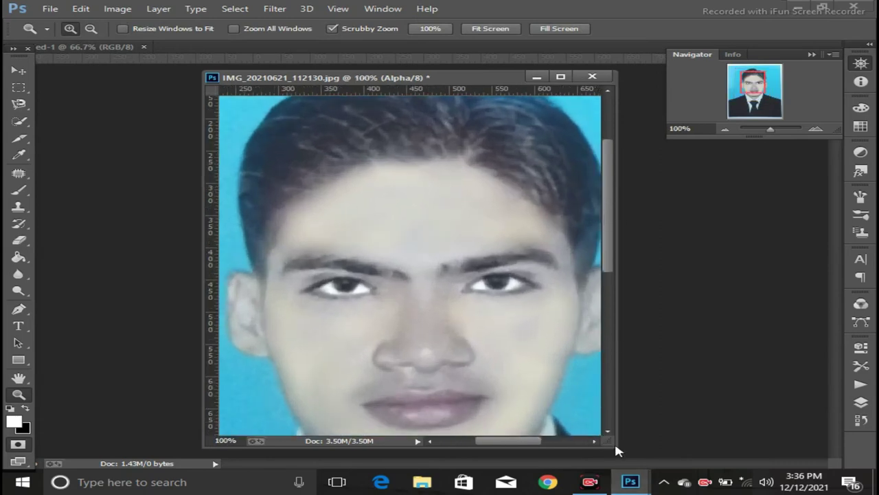
left_click_drag(615, 445, 687, 437)
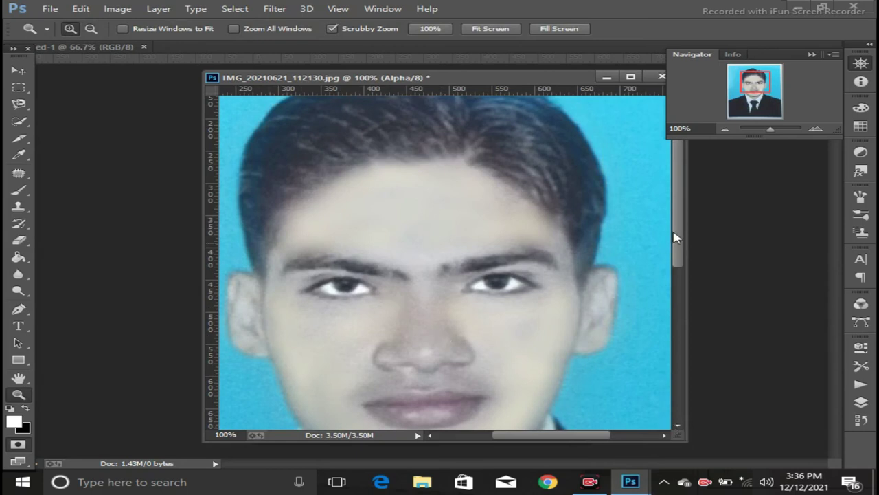
left_click_drag(680, 224, 677, 197)
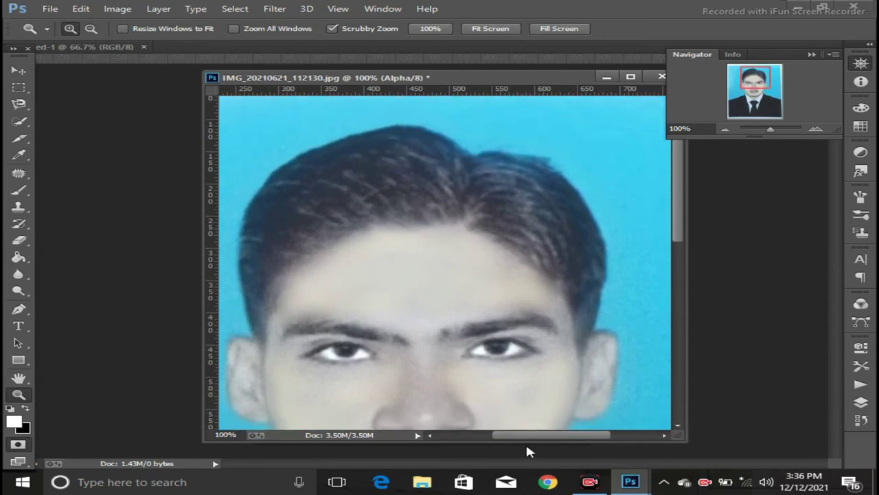
left_click_drag(530, 437, 523, 437)
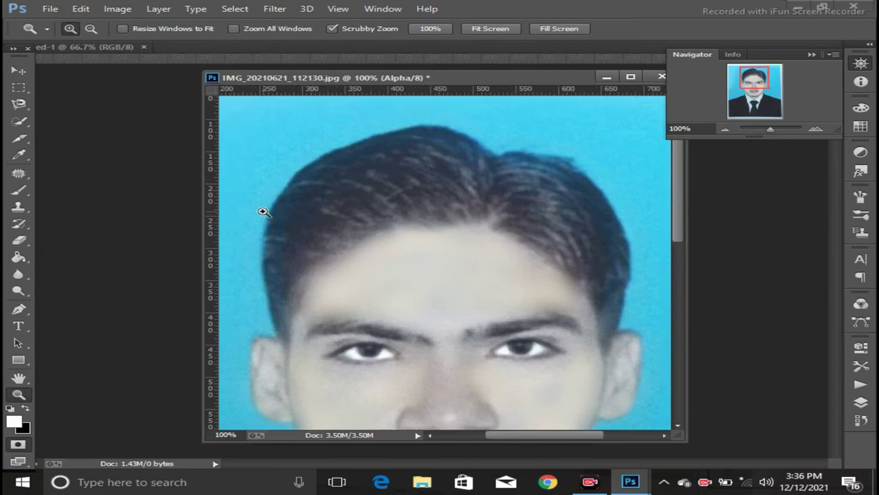
left_click(19, 190)
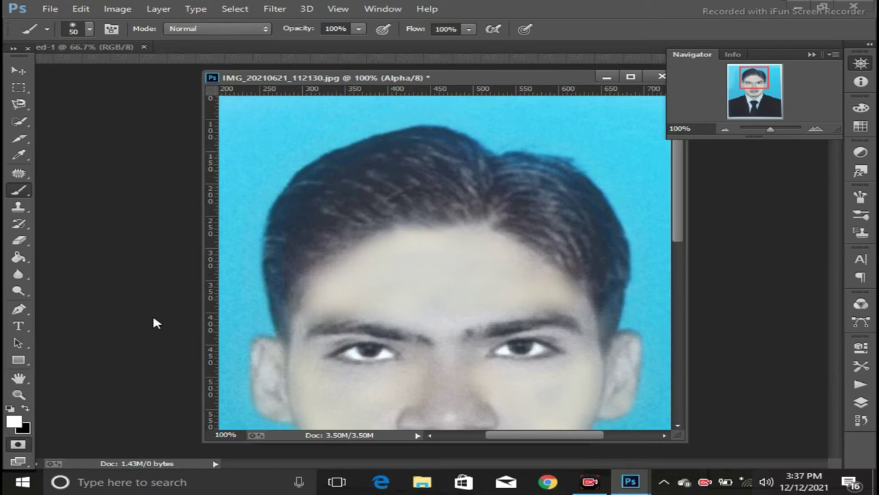
- With black, paint the quick mask across the top and right side of the hair
left_click(24, 410)
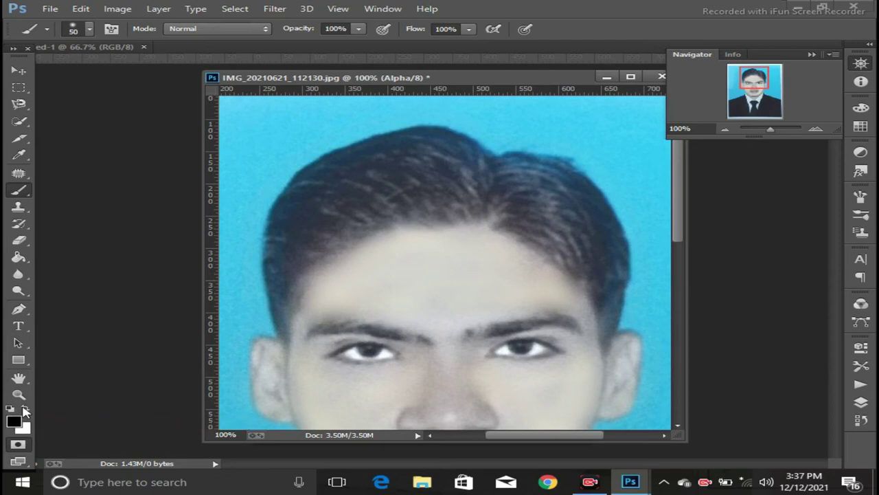
left_click(445, 147)
mouse_move(445, 147)
left_mouse_down()
mouse_move(391, 142)
mouse_move(436, 141)
mouse_move(353, 153)
mouse_move(299, 184)
mouse_move(278, 258)
mouse_move(279, 309)
mouse_move(295, 275)
mouse_move(337, 231)
mouse_move(406, 206)
mouse_move(456, 208)
mouse_move(463, 174)
mouse_move(314, 231)
mouse_move(417, 173)
mouse_move(327, 199)
mouse_move(299, 237)
left_mouse_up()
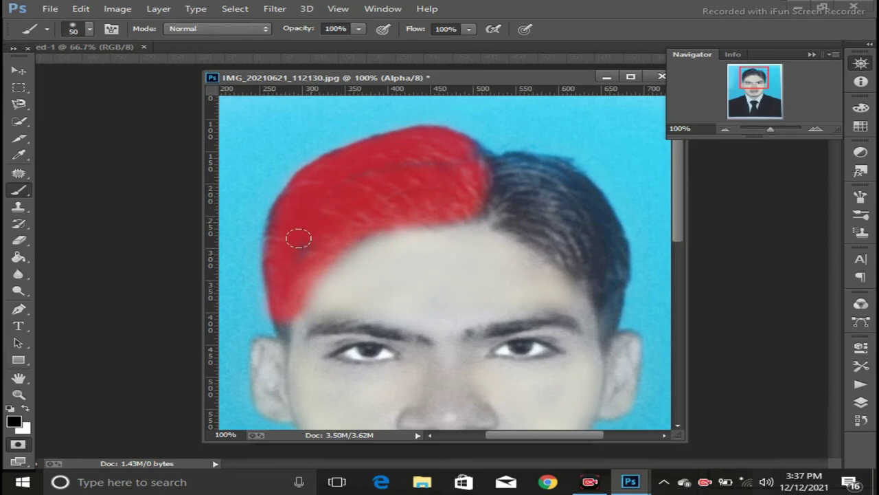
mouse_move(440, 167)
left_mouse_down()
mouse_move(474, 156)
mouse_move(561, 164)
mouse_move(599, 216)
mouse_move(614, 259)
mouse_move(603, 335)
mouse_move(579, 210)
mouse_move(542, 177)
mouse_move(509, 175)
mouse_move(486, 188)
mouse_move(529, 192)
mouse_move(582, 265)
mouse_move(490, 202)
mouse_move(557, 252)
left_mouse_up()
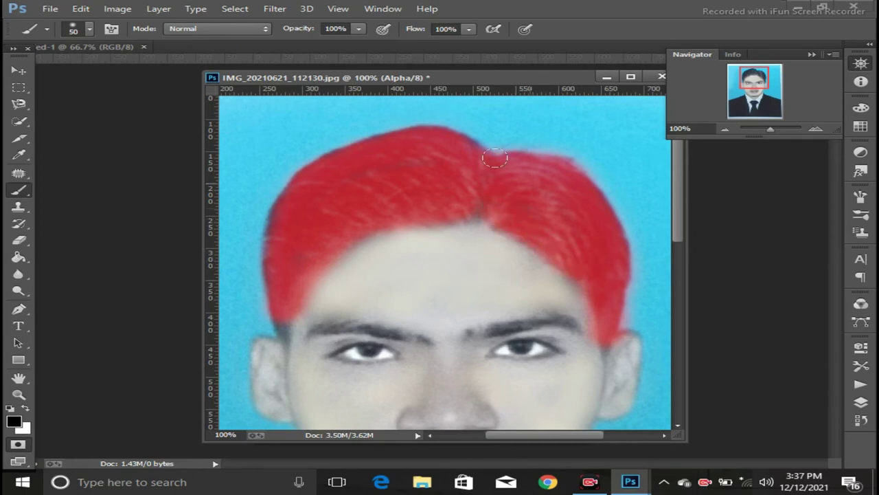
- Mask the left hair edge, then use white to remove the spill beyond it
mouse_move(339, 146)
left_mouse_down()
mouse_move(278, 196)
mouse_move(263, 305)
mouse_move(278, 327)
left_mouse_up()
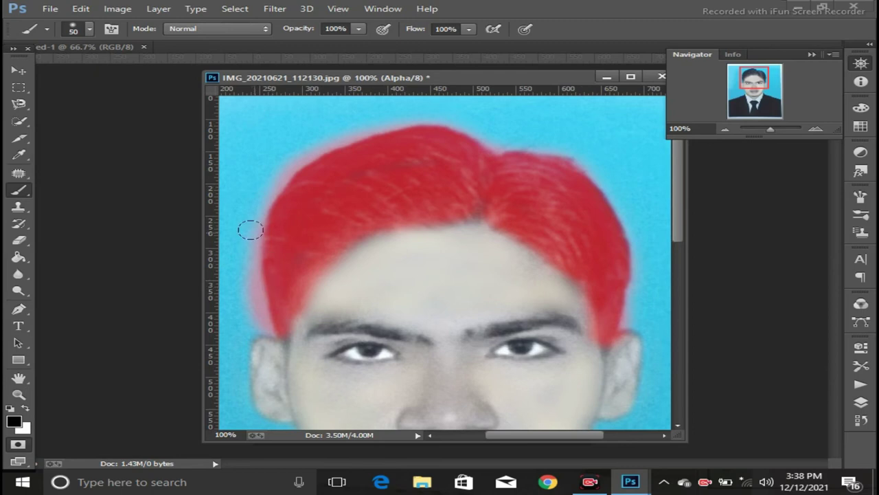
left_click(26, 411)
mouse_move(248, 315)
left_mouse_down()
mouse_move(240, 228)
mouse_move(279, 173)
mouse_move(249, 202)
mouse_move(257, 181)
mouse_move(309, 139)
mouse_move(426, 110)
mouse_move(499, 132)
mouse_move(506, 145)
mouse_move(520, 135)
mouse_move(598, 153)
mouse_move(581, 149)
mouse_move(609, 172)
mouse_move(642, 233)
mouse_move(629, 326)
mouse_move(636, 314)
mouse_move(622, 349)
mouse_move(637, 334)
left_mouse_up()
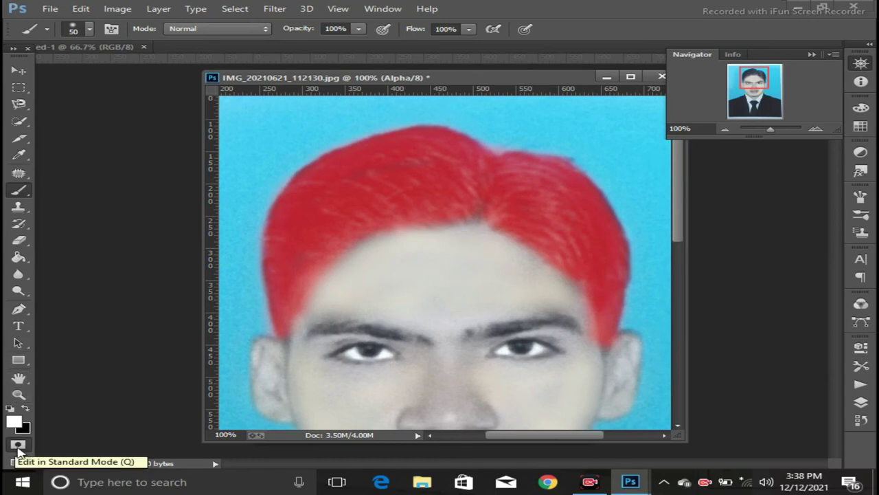
- Return to Standard Mode and apply Select > Inverse so only the hair is selected
left_click(19, 447)
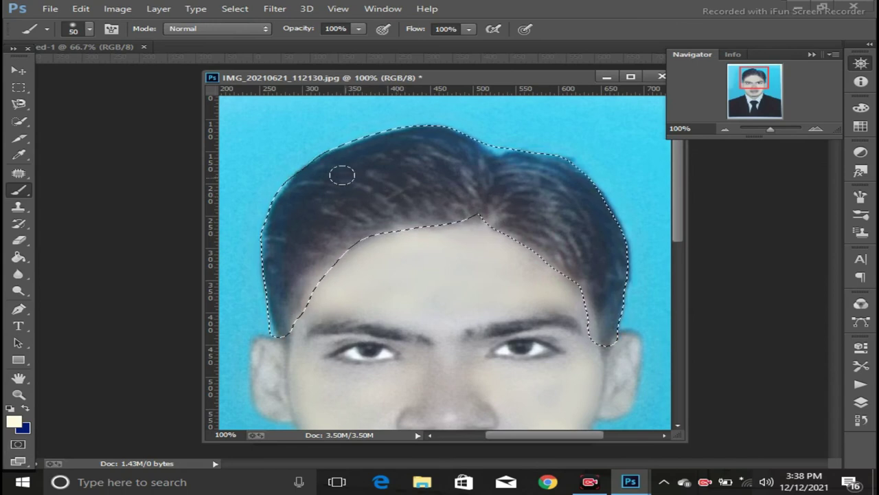
left_click(228, 6)
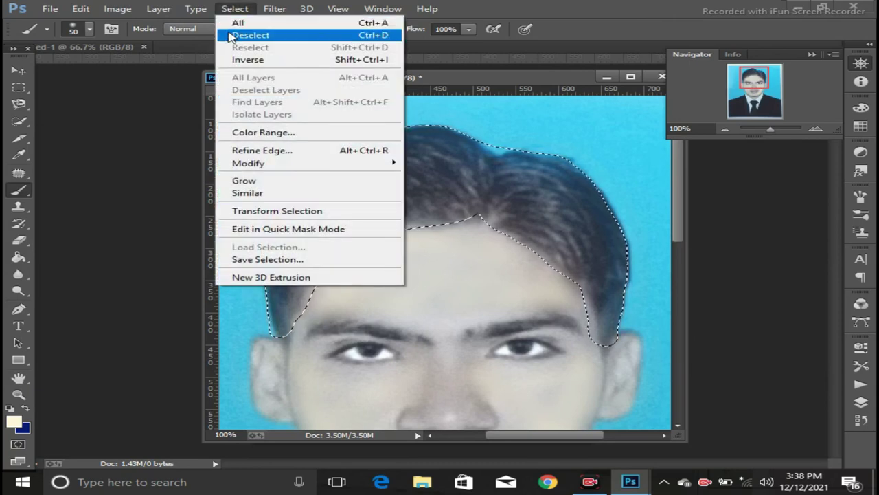
left_click(282, 60)
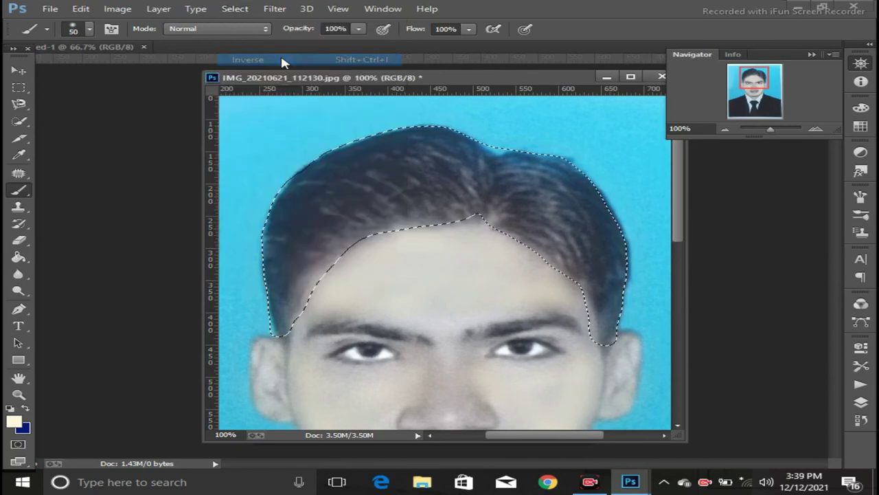
- Add a Solid Color fill layer set to Soft Light blend mode
left_click(156, 8)
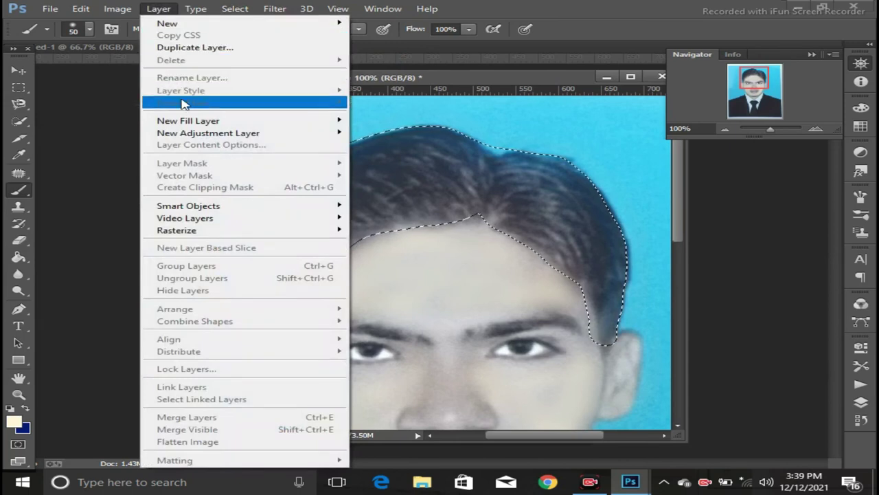
mouse_move(188, 121)
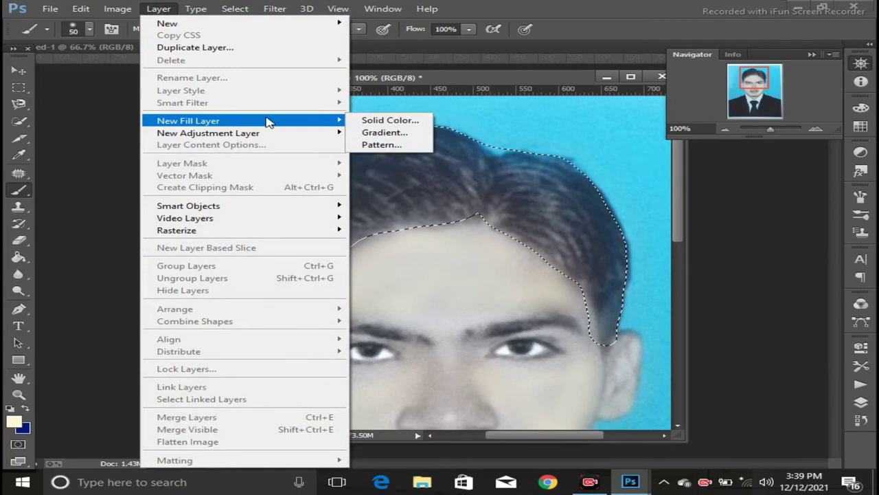
left_click(368, 123)
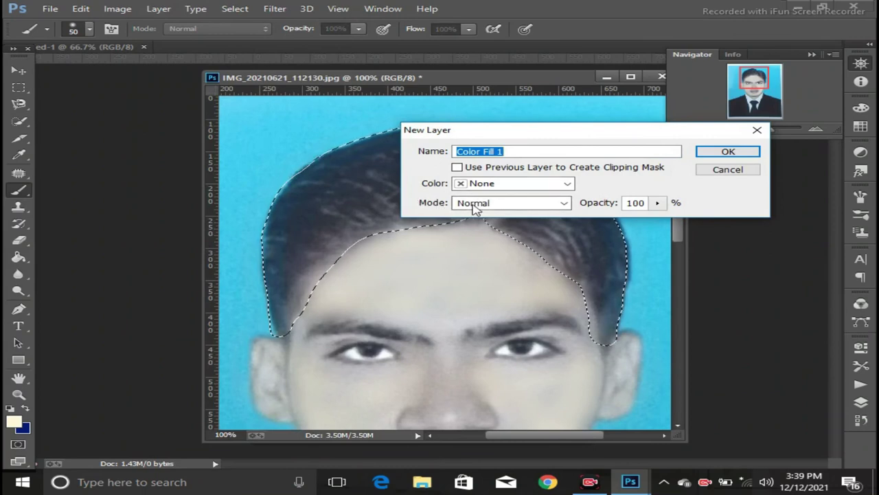
left_click(531, 208)
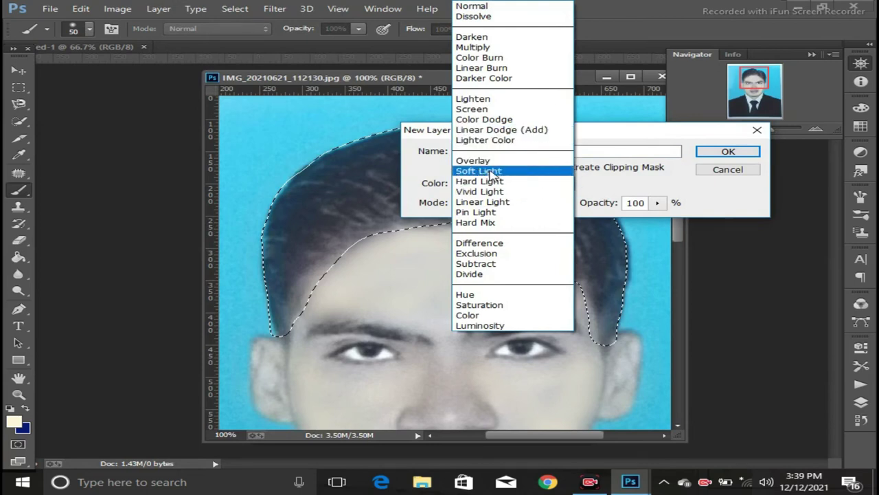
left_click(492, 176)
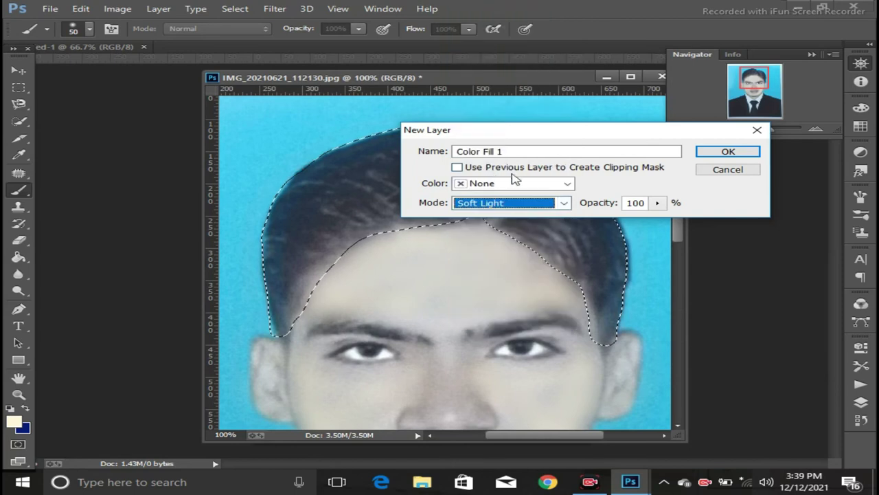
left_click(723, 155)
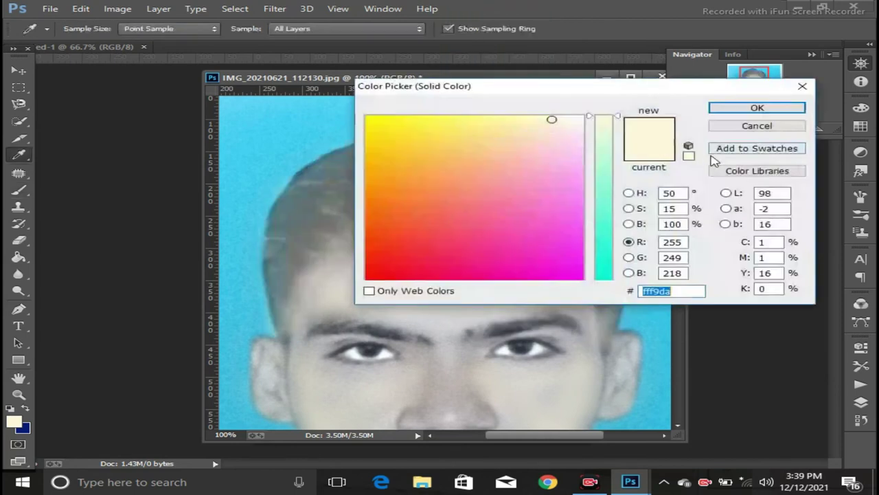
- Set the Color Fill 1 colour to black (000000) and accept it
left_click_drag(540, 94, 628, 144)
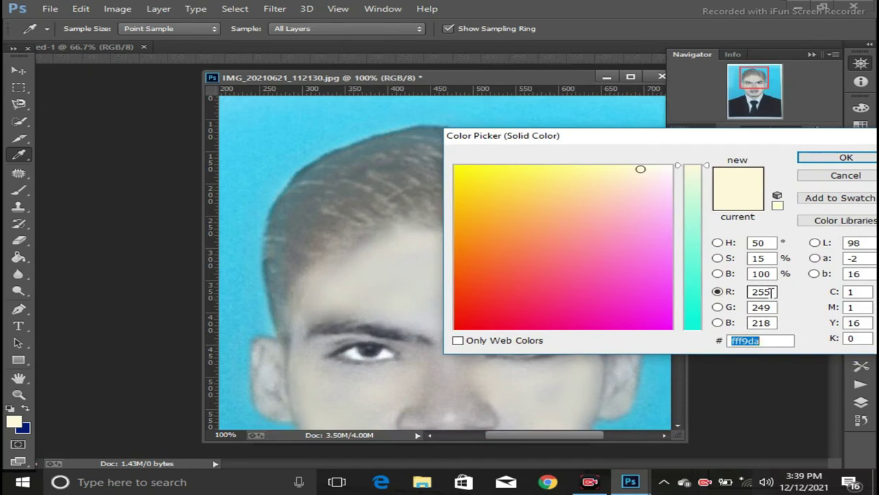
left_click(717, 292)
type("0")
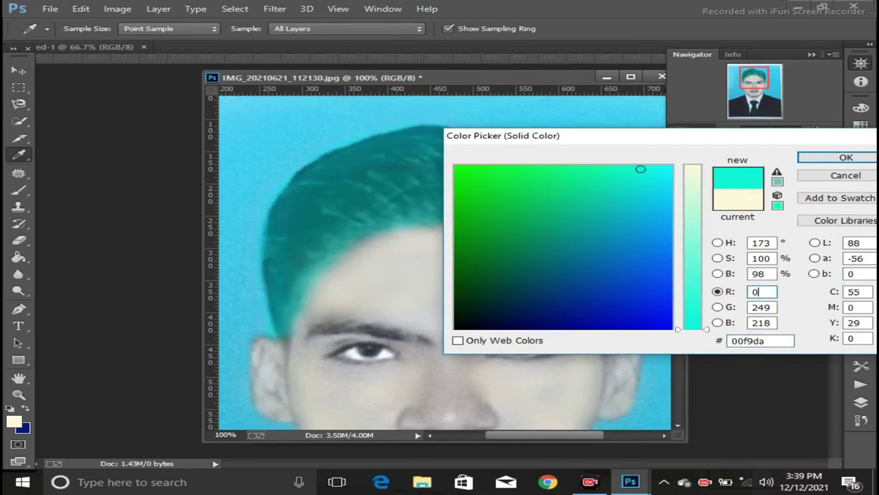
left_click_drag(776, 307, 726, 322)
type("0")
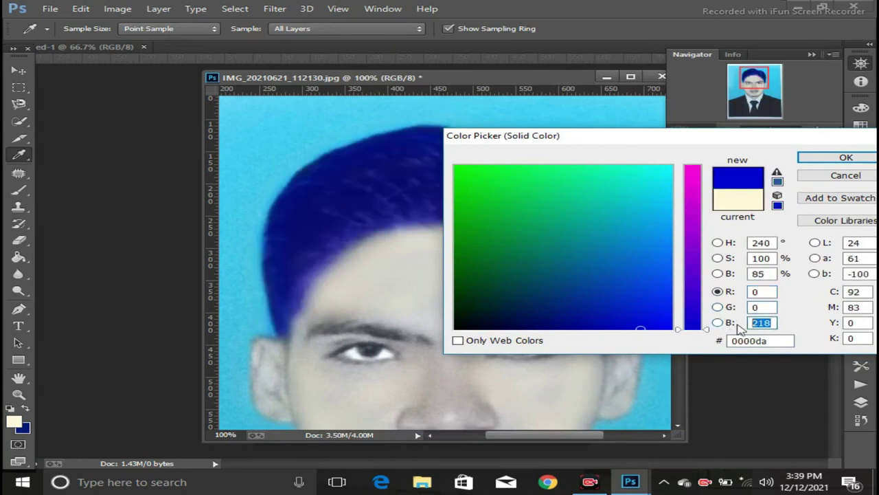
type("0")
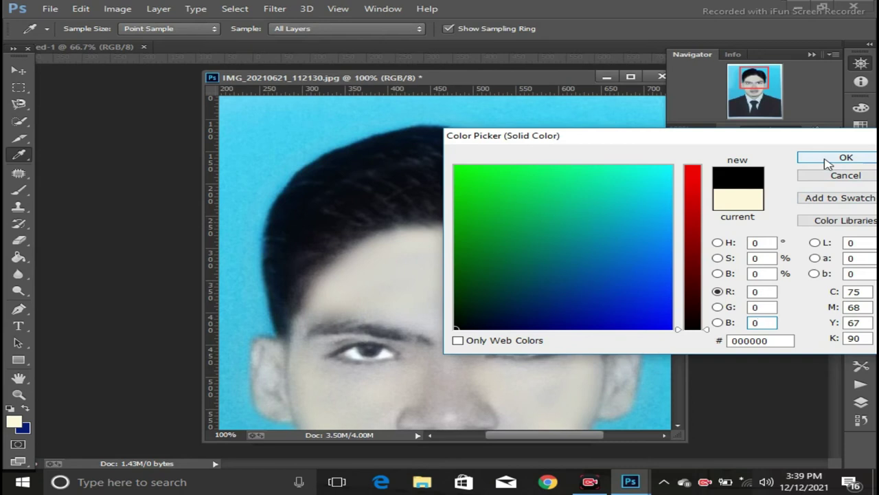
left_click(829, 162)
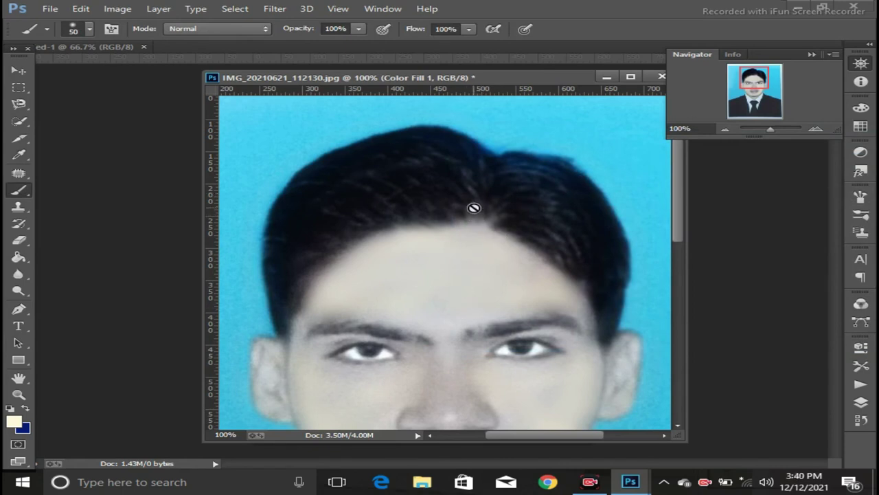
- Zoom out to 50% to view the whole portrait
left_click(16, 72)
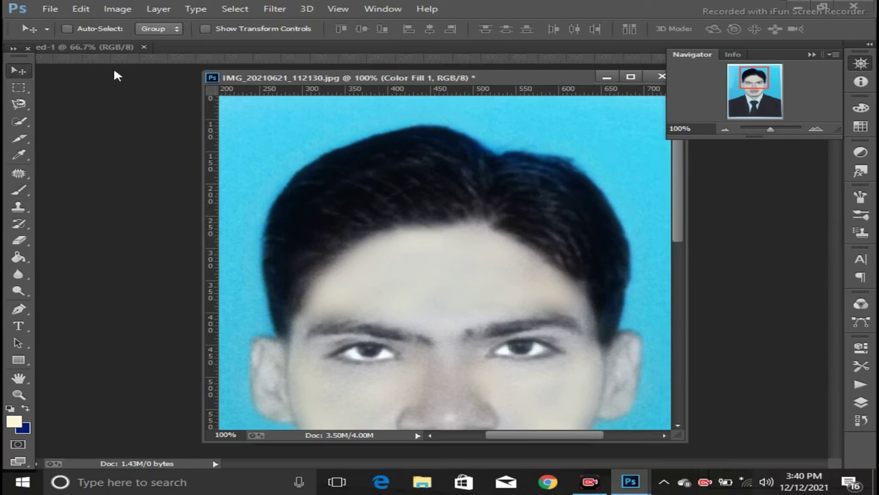
left_click(14, 395)
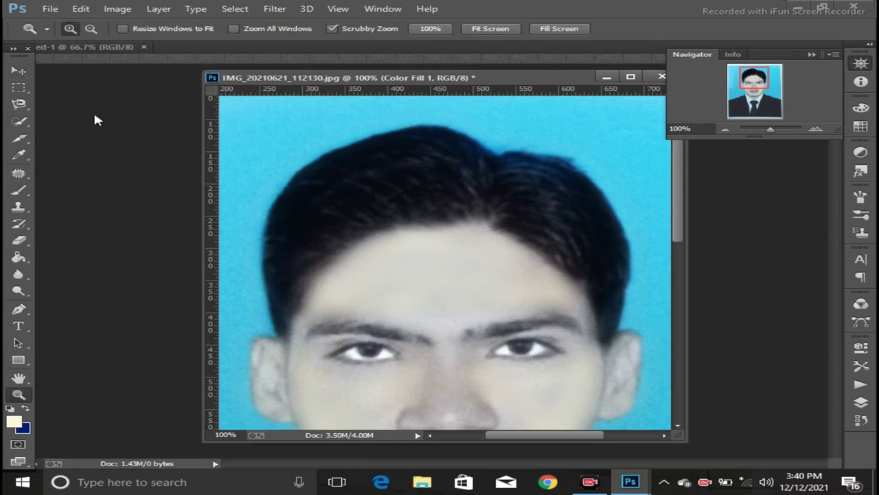
left_click(90, 28)
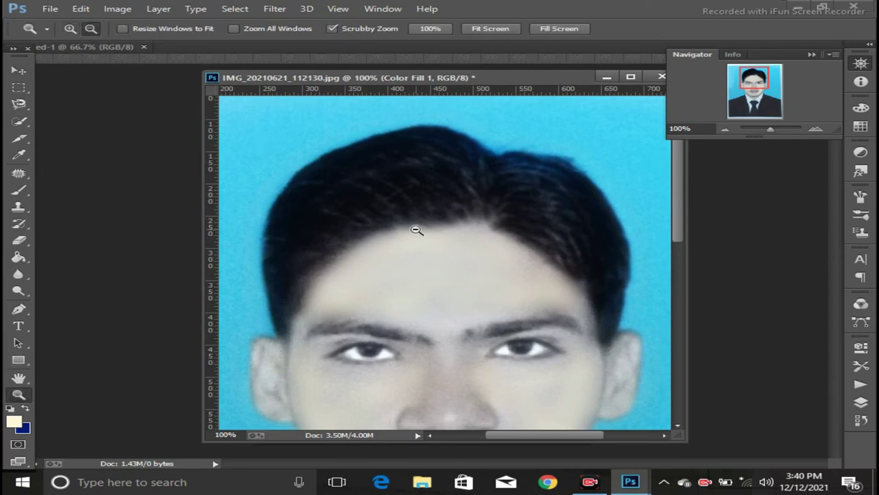
left_click(417, 230)
left_click(412, 266)
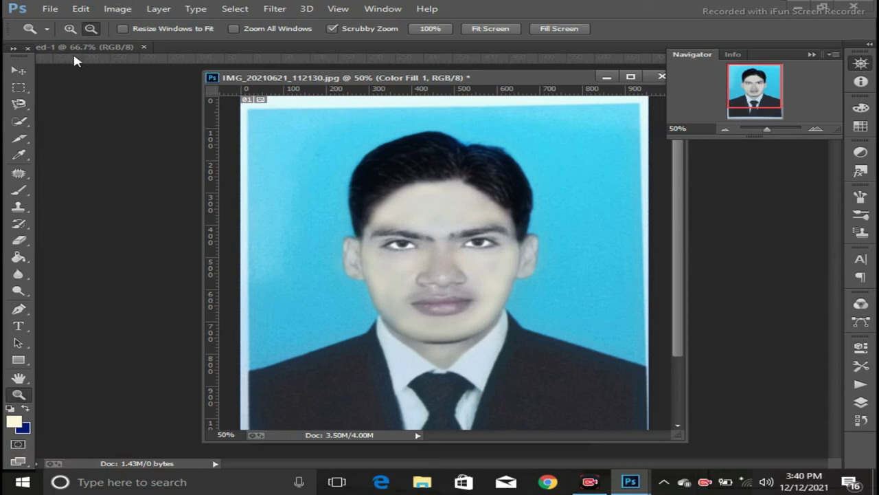
- Zoom in to 200% on the nose, then back out to 100% on the face
left_click(70, 28)
left_click(430, 255)
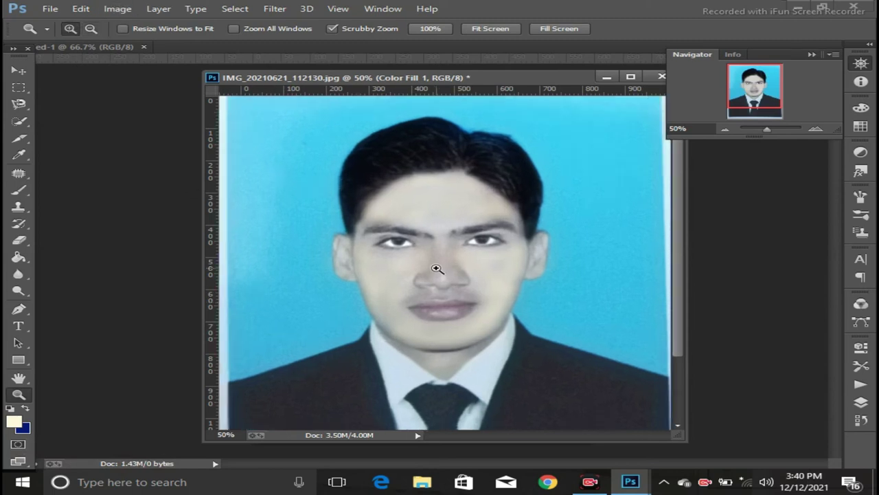
left_click(436, 268)
left_click(437, 268)
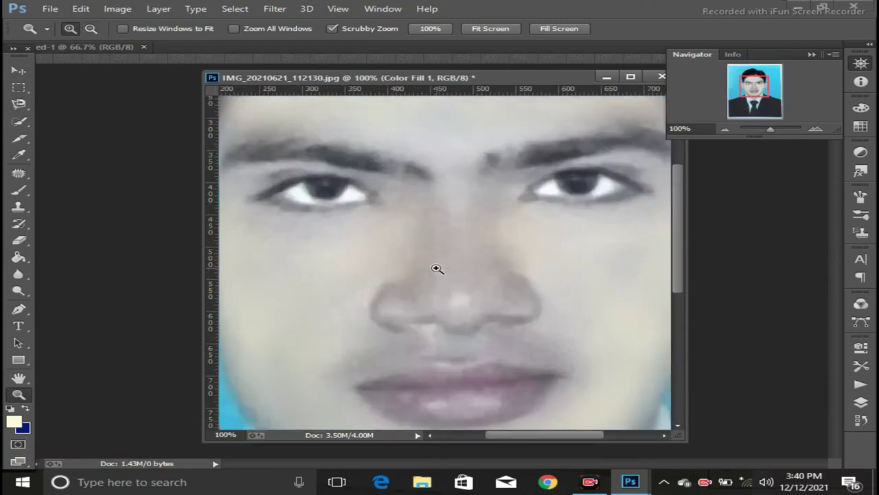
left_click(90, 29)
left_click(378, 220)
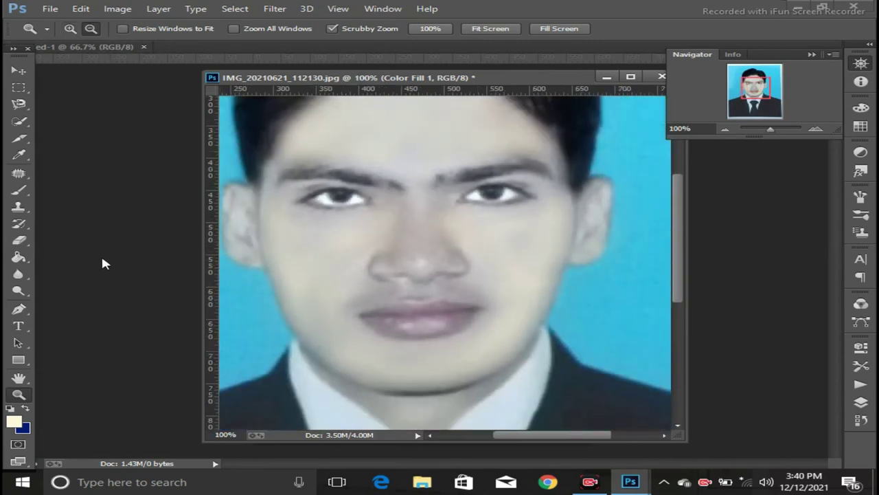
- Enter Quick Mask with a black foreground and a smaller 24 px Brush
left_click(24, 446)
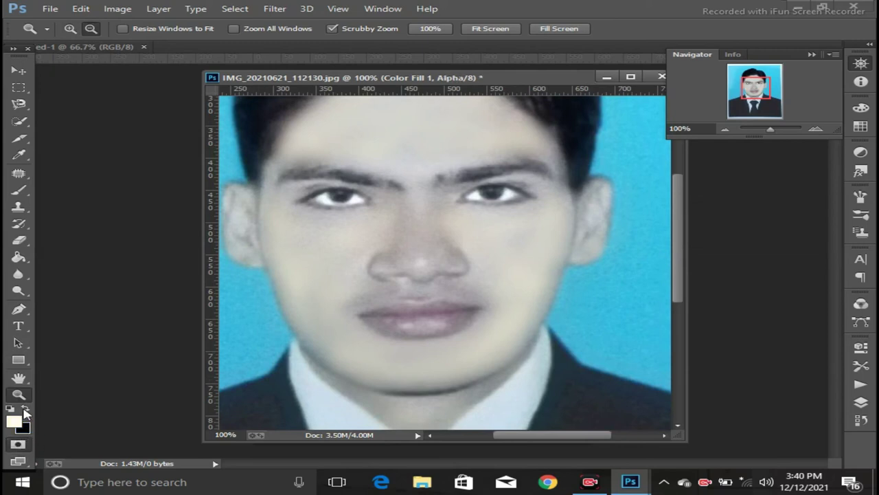
left_click(26, 410)
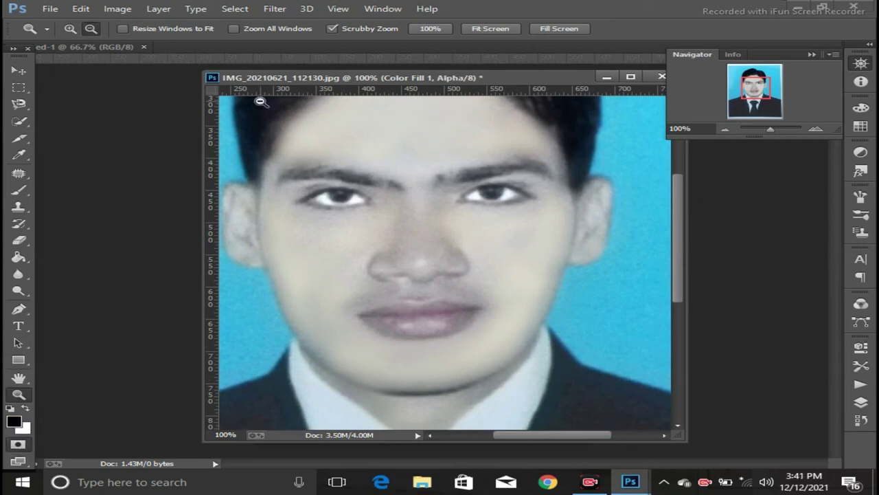
left_click(19, 190)
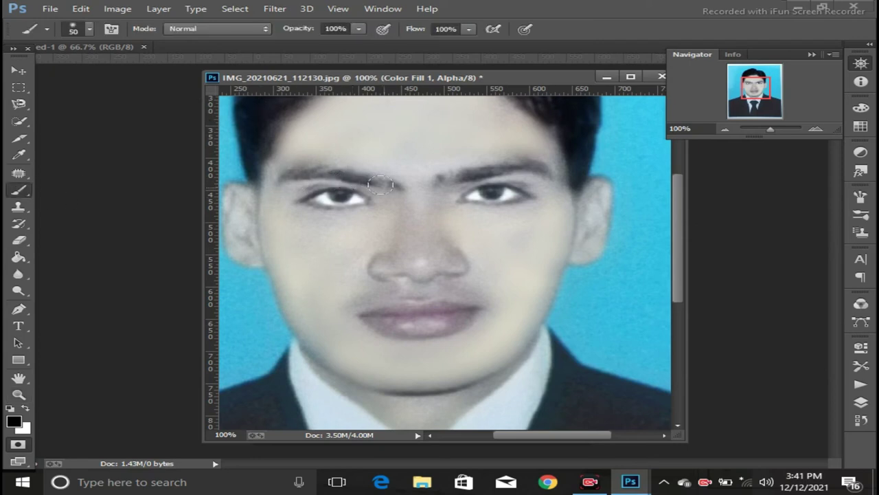
left_click(90, 30)
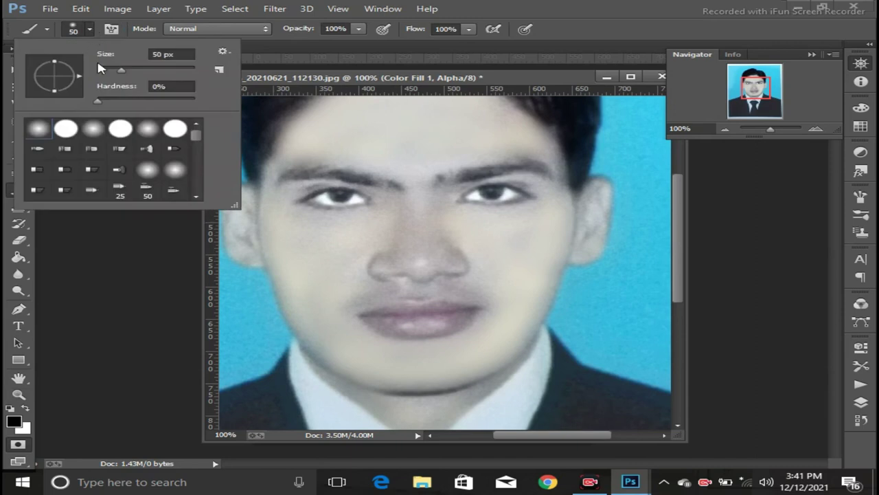
left_click_drag(116, 72, 121, 73)
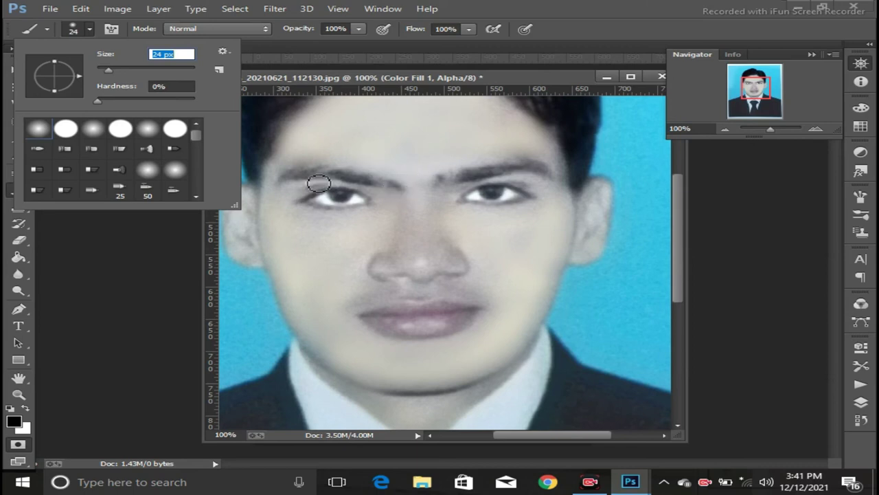
- Mask both eyebrows, then trim the outer ends of each with white
mouse_move(278, 175)
left_mouse_down()
mouse_move(398, 190)
mouse_move(319, 173)
mouse_move(285, 180)
mouse_move(321, 179)
left_mouse_up()
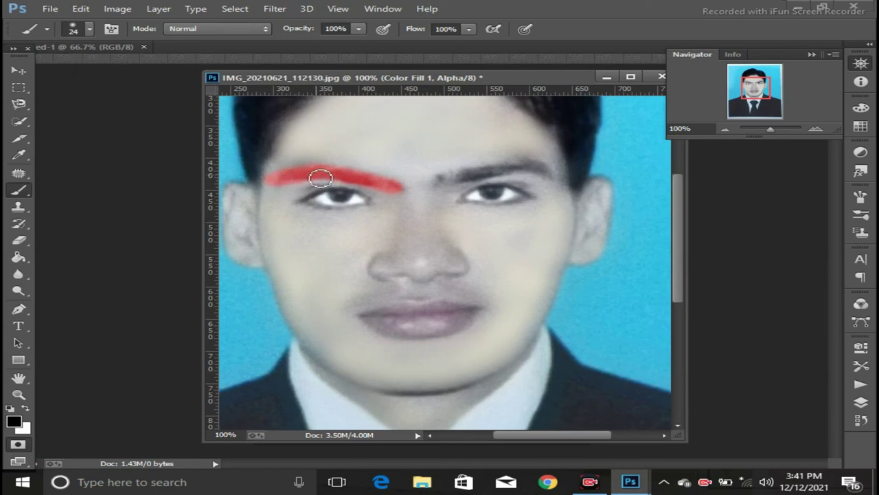
left_click_drag(260, 178, 269, 176)
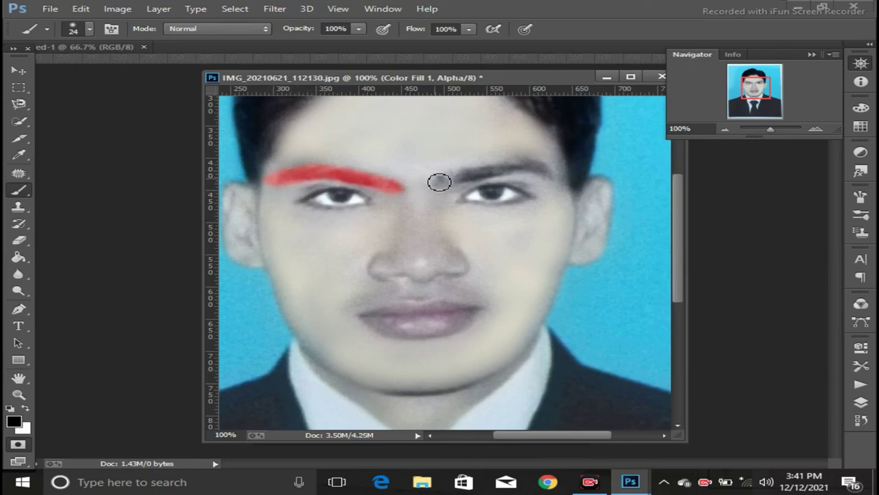
mouse_move(439, 181)
left_mouse_down()
mouse_move(559, 173)
mouse_move(441, 183)
left_mouse_up()
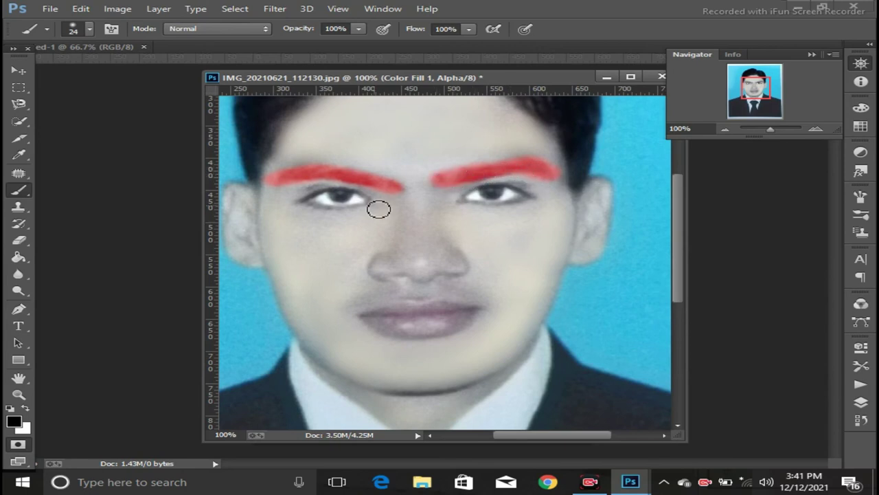
left_click(25, 408)
left_click_drag(265, 167, 273, 177)
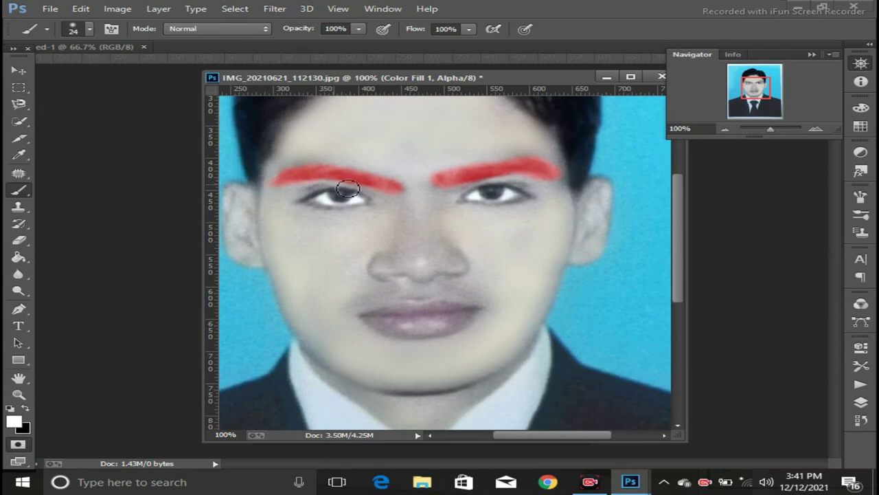
left_click_drag(534, 167, 566, 170)
- Load the eyebrow mask as a selection and invert it back to the eyebrows
left_click(18, 444)
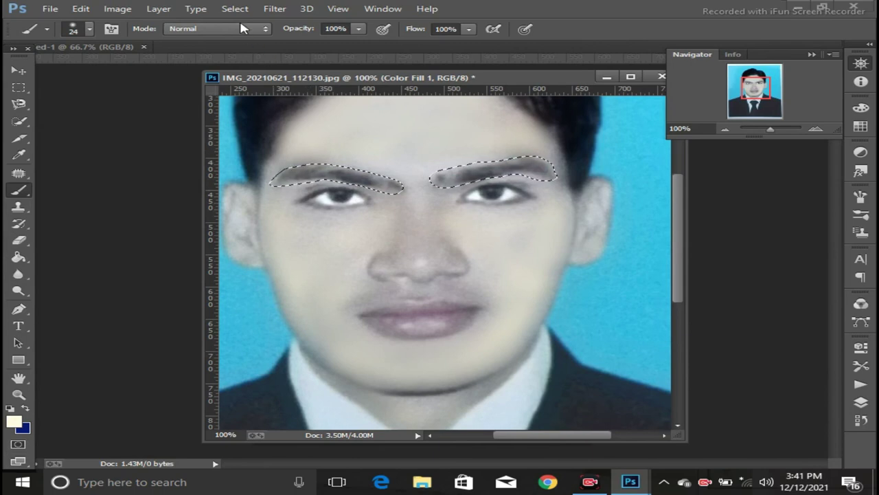
left_click(254, 9)
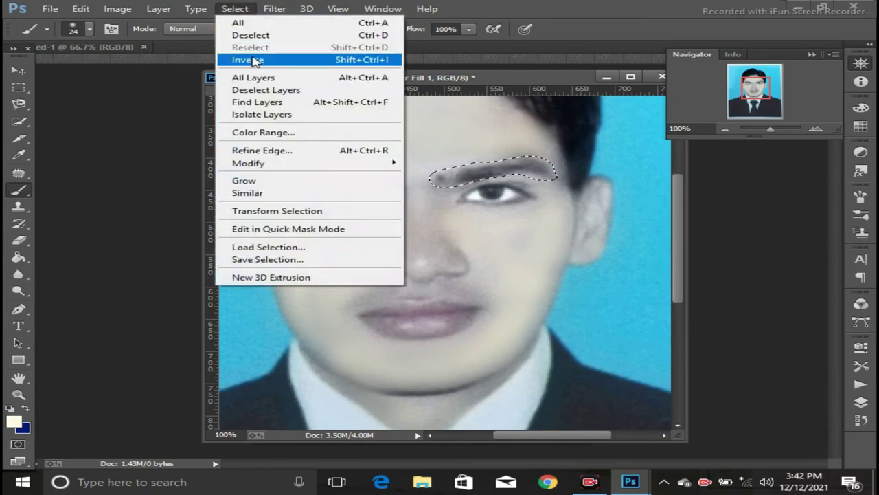
left_click(234, 59)
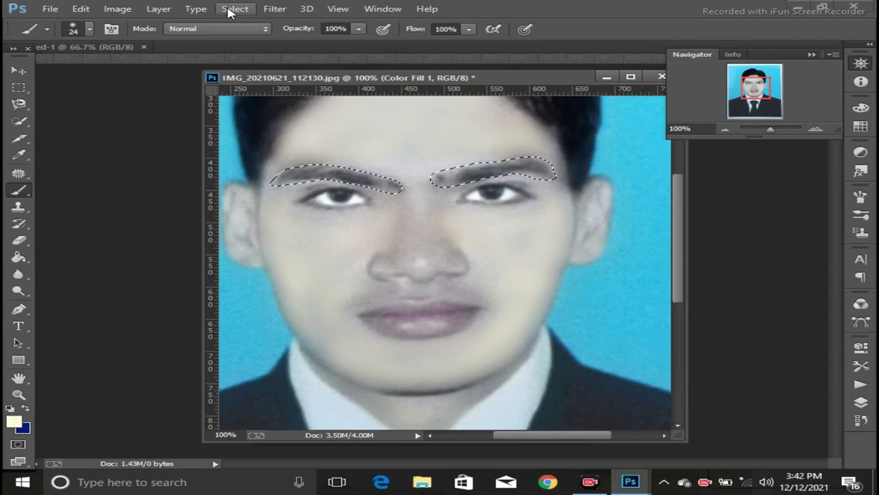
- Start a Solid Color fill layer, Color Fill 2, with Soft Light blending
left_click(159, 9)
mouse_move(188, 120)
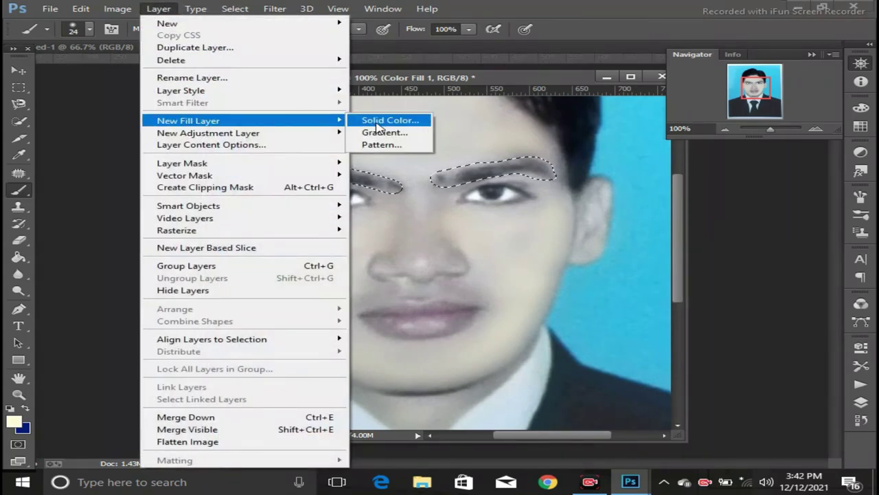
left_click(377, 123)
left_click(512, 206)
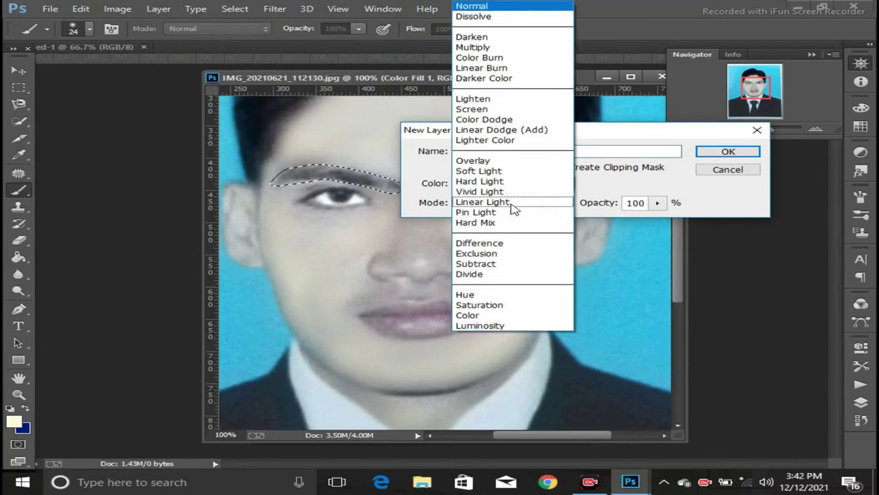
left_click(493, 171)
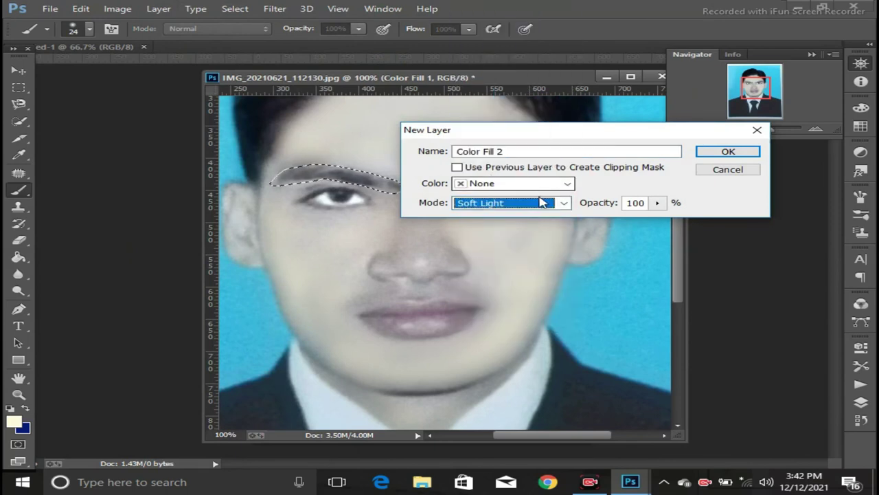
- Confirm the fill layer and set its colour to pure black (R 0, G 0, B 0)
left_click(729, 152)
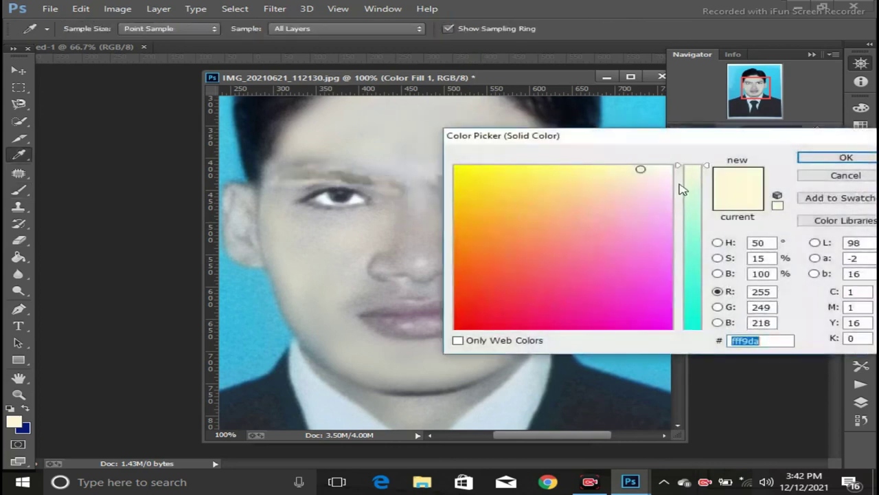
mouse_move(607, 237)
left_mouse_down()
mouse_move(509, 292)
mouse_move(504, 305)
left_mouse_up()
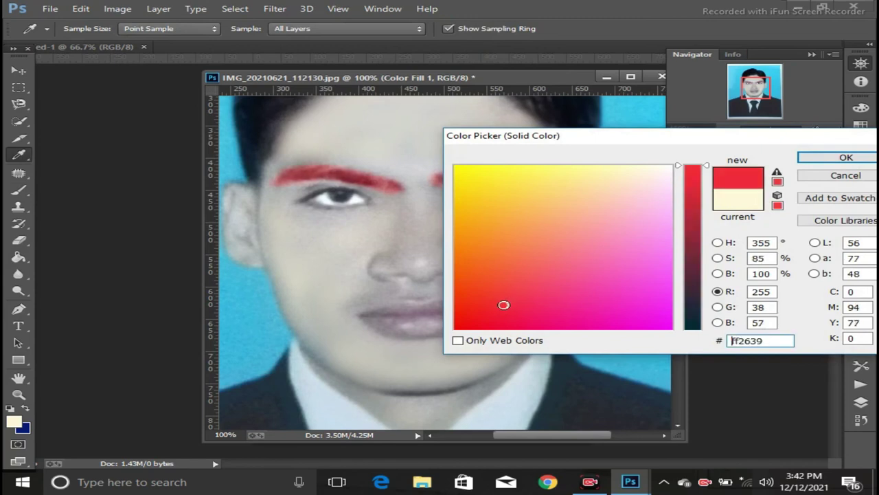
key("shift+Tab")
key("shift+Tab")
key("shift+Tab")
type("0")
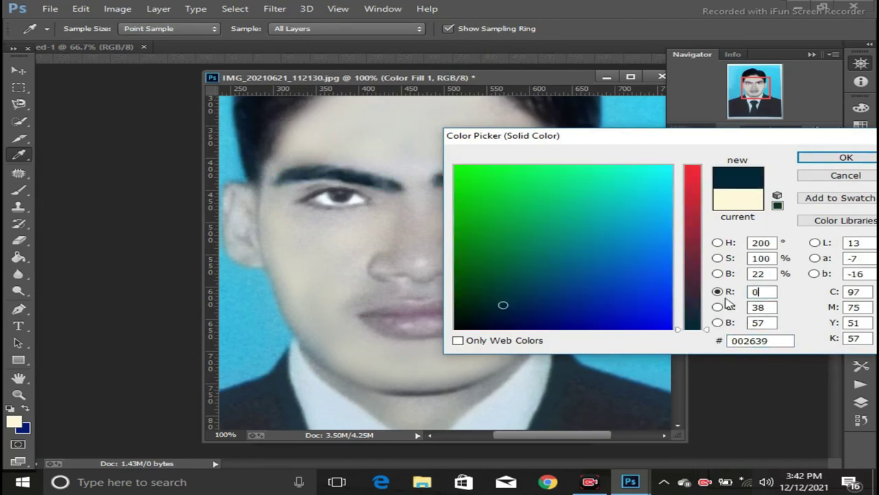
key("Tab")
type("0")
key("Tab")
type("0")
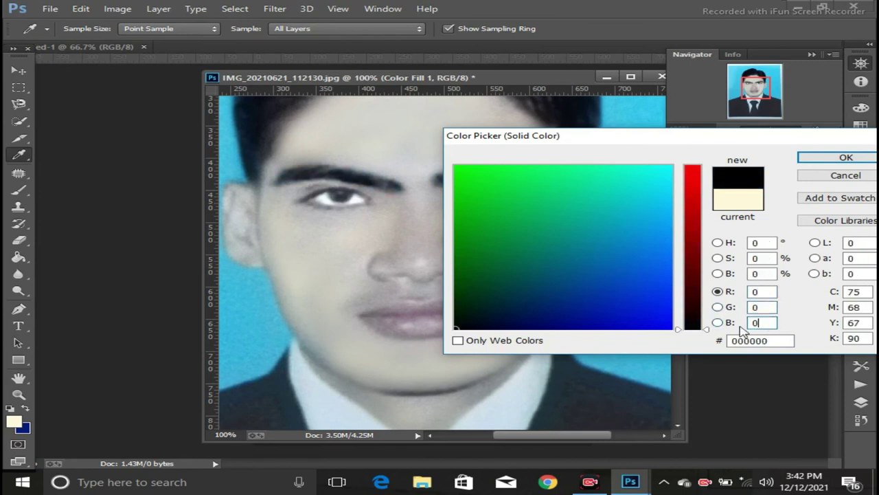
left_click(833, 159)
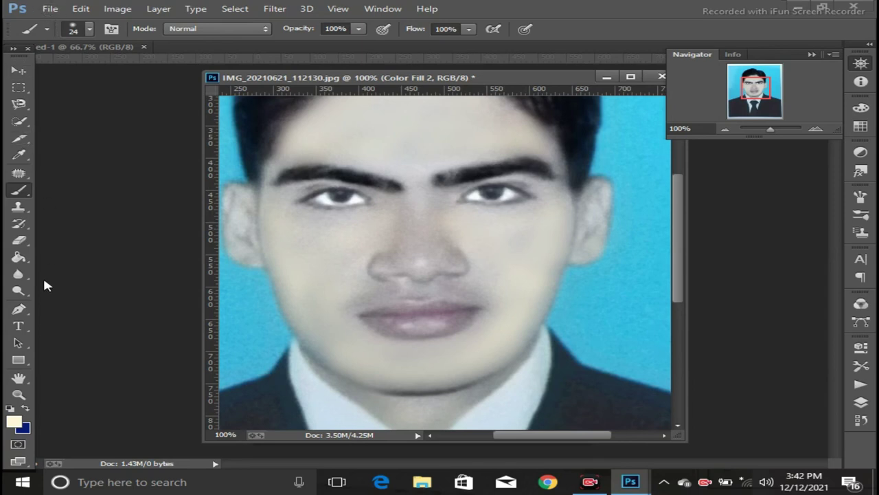
- Zoom out with the Zoom tool to 33.3% to view the whole passport photo
left_click(19, 396)
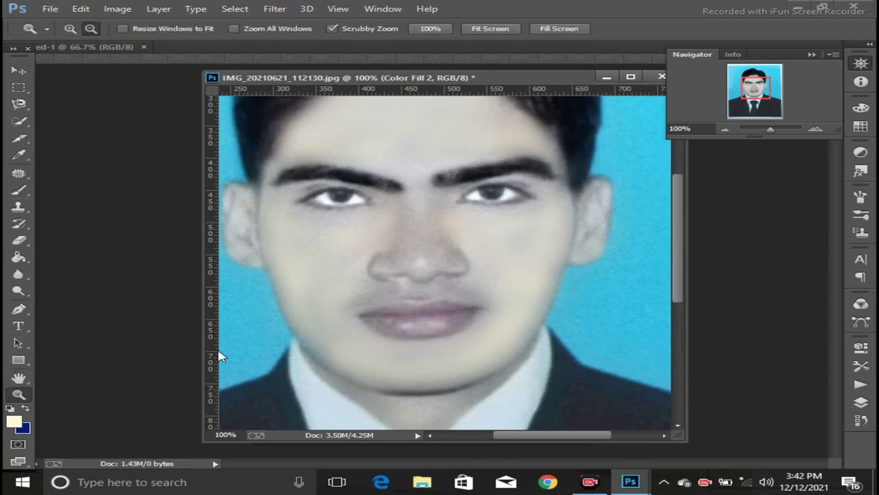
left_click(316, 270, "alt")
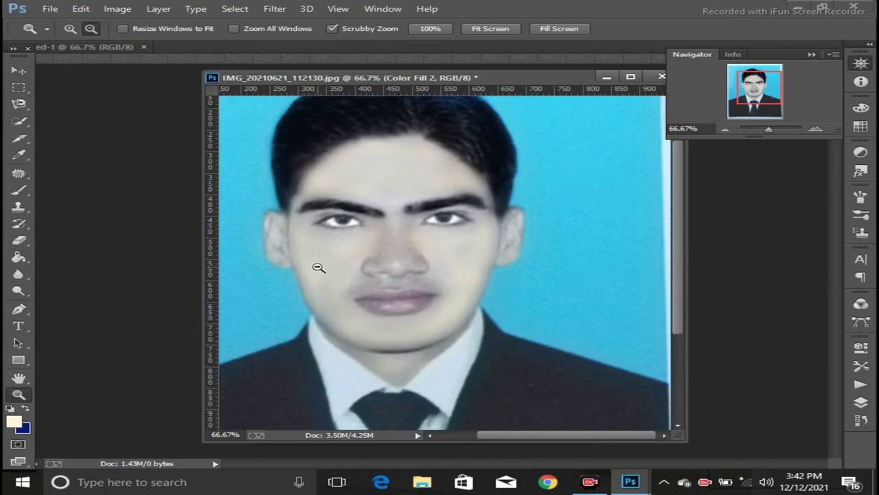
left_click(319, 268, "alt")
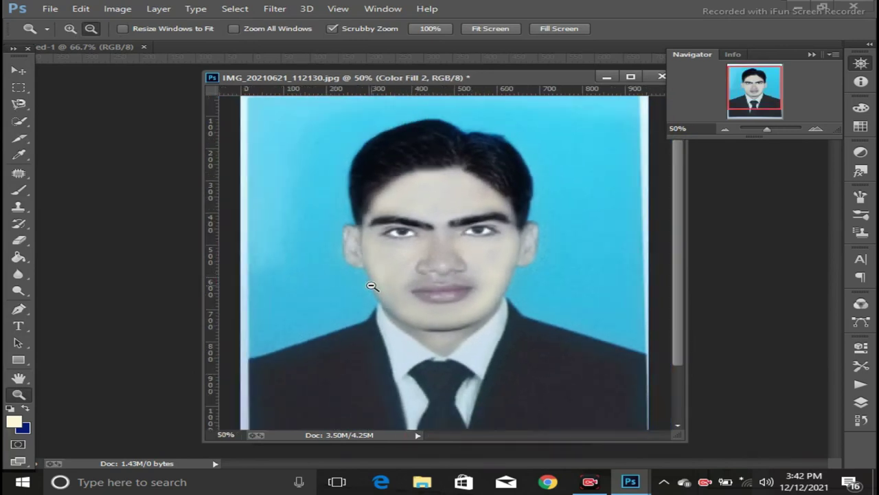
left_click(367, 301, "alt")
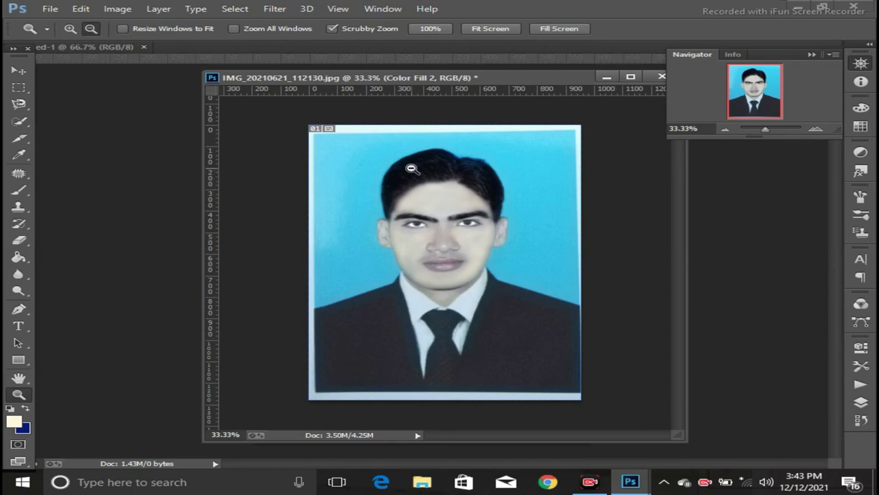
- Open the selfie 20210919_121354.jpg from the scan doc folder
left_click(48, 9)
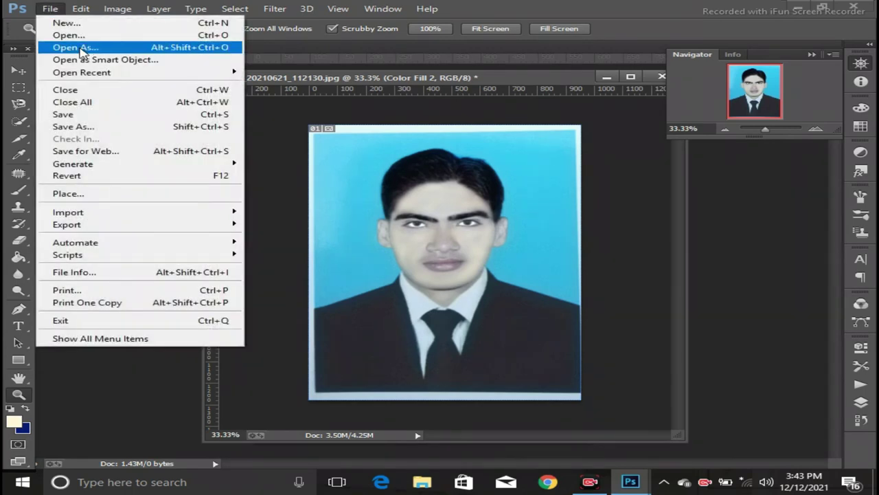
left_click(86, 39)
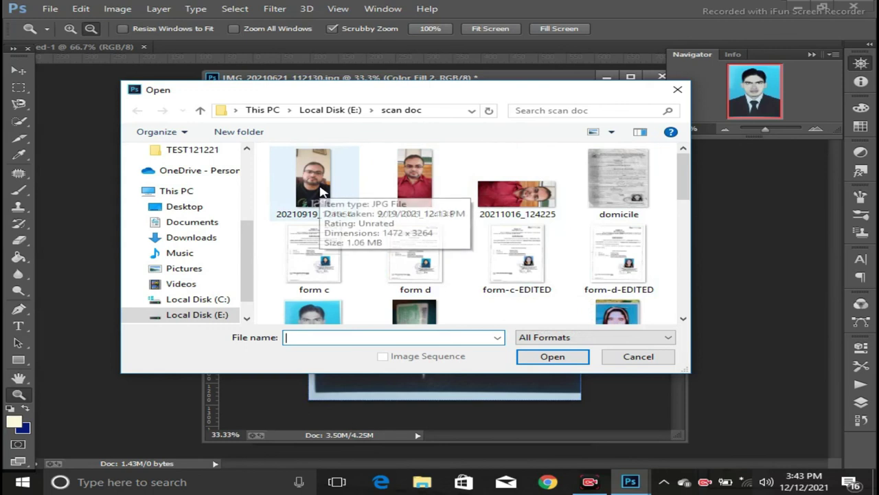
left_click(321, 193)
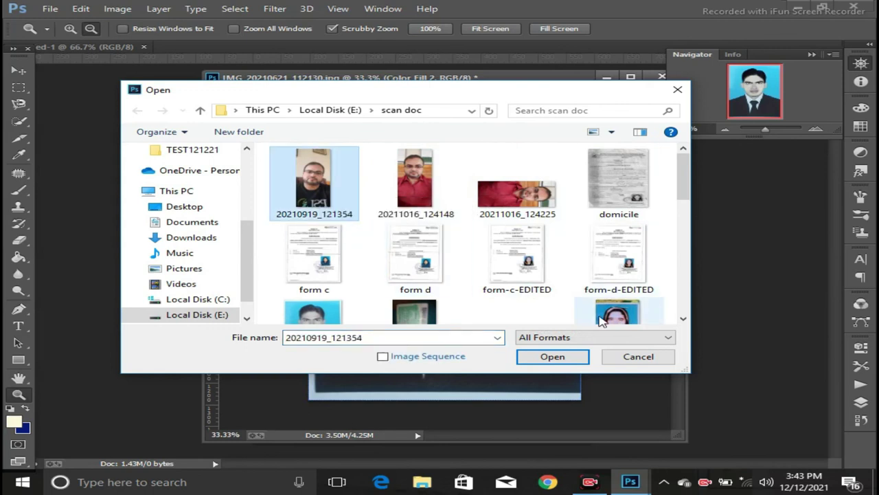
left_click(553, 357)
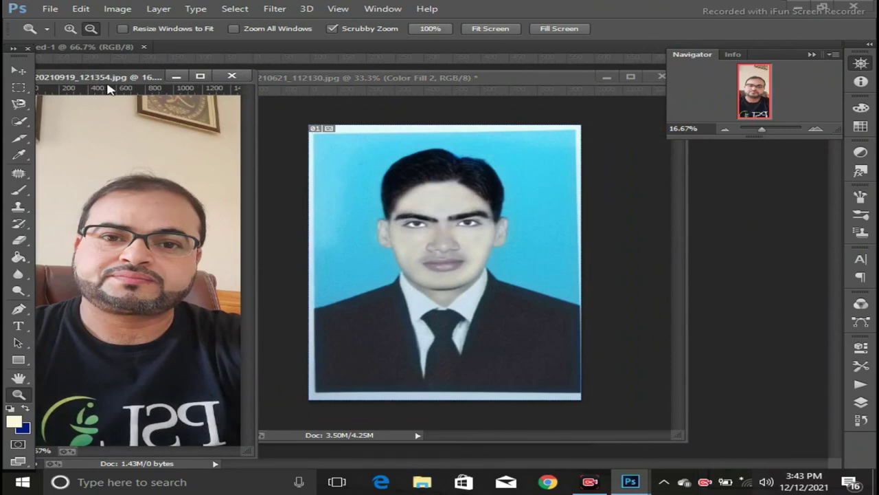
- Float the selfie in its own enlarged window, then bring the passport photo back to front
left_click_drag(110, 77, 241, 73)
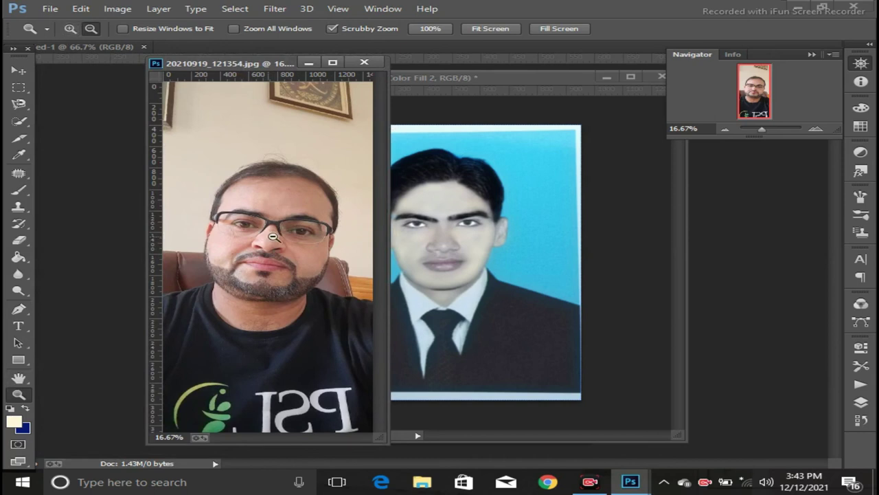
left_click_drag(387, 445, 631, 456)
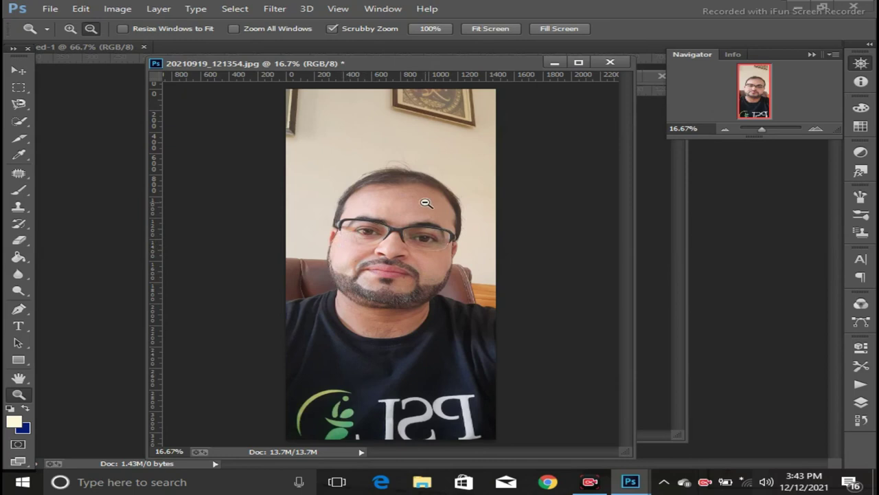
left_click(676, 210)
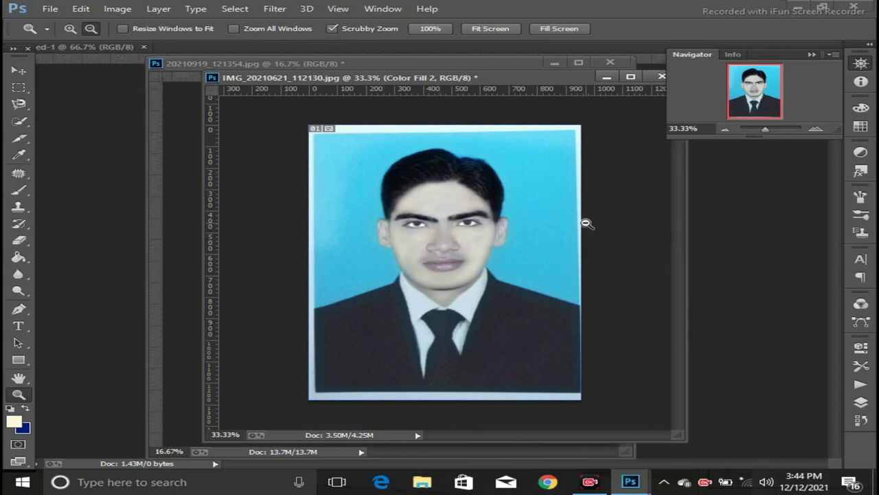
- View the passport photo at 100% using the Navigator zoom field
left_click(701, 127)
type("100")
key("Return")
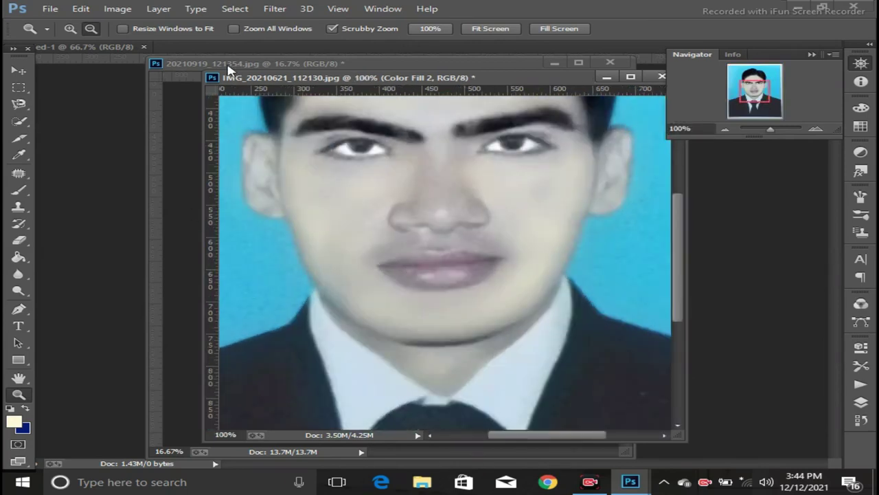
- Bring the selfie forward at 50% zoom and scroll up to show the forehead
left_click(182, 69)
mouse_move(707, 135)
left_mouse_down()
mouse_move(654, 141)
mouse_move(678, 137)
left_mouse_up()
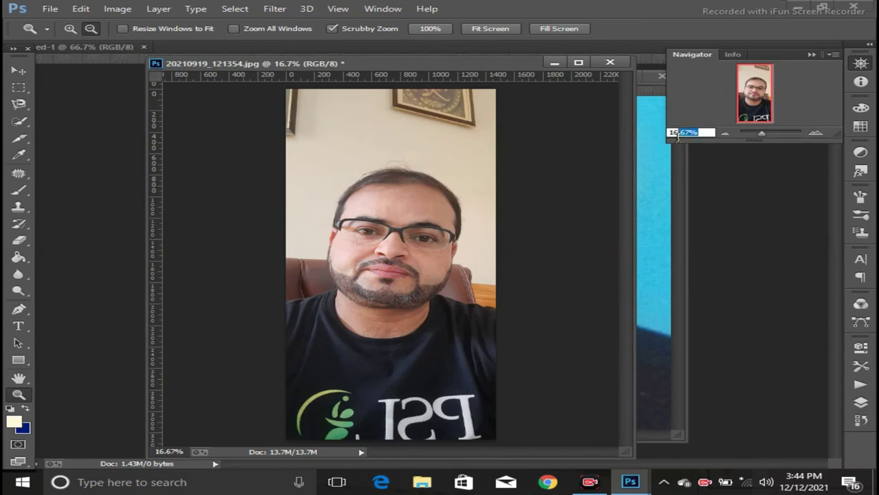
key("BackSpace")
key("BackSpace")
key("BackSpace")
type("10")
key("Return")
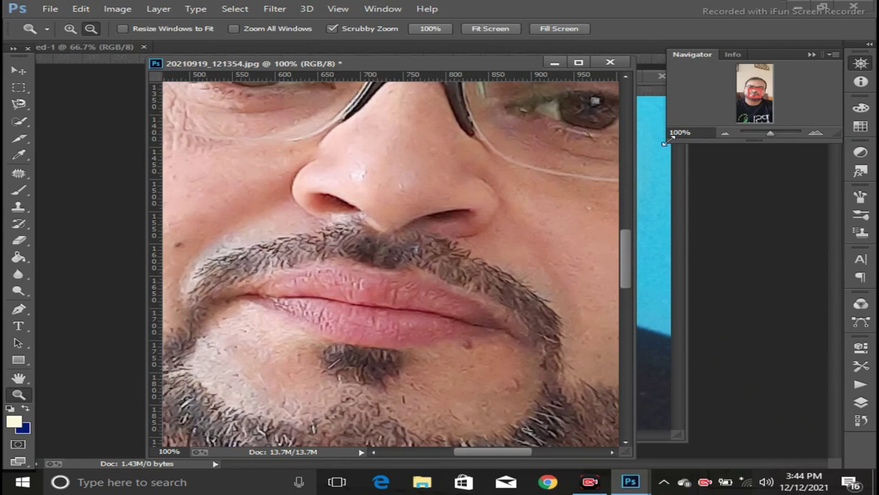
left_click(700, 130)
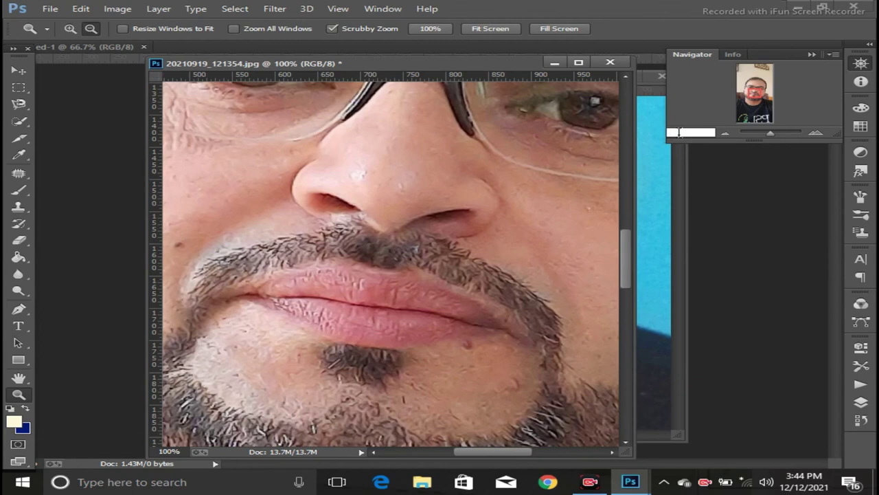
type("50")
key("Return")
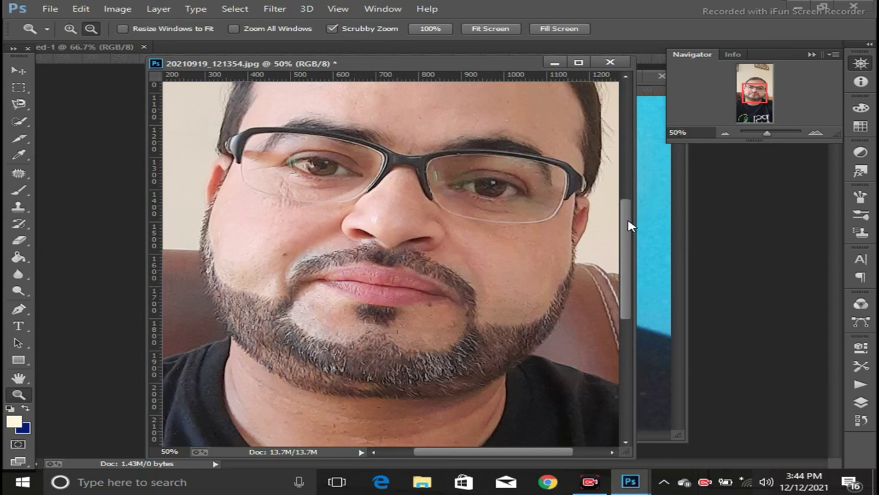
scroll(631, 227, "up", 3)
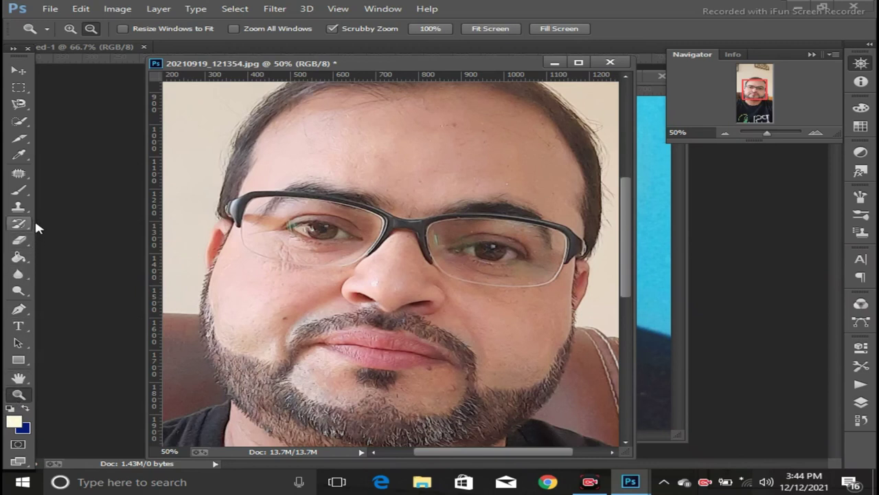
- Select the Spot Healing Brush and enlarge it to 70 px
left_click(28, 174)
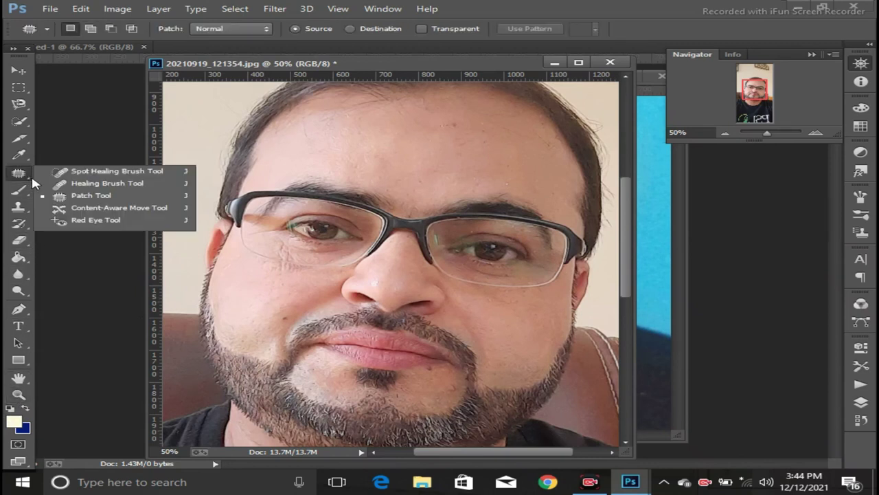
left_click(85, 173)
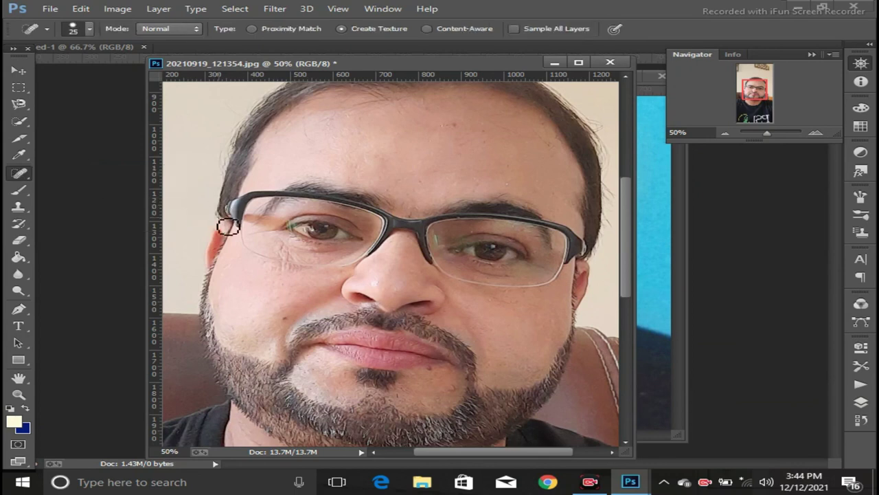
left_click(89, 29)
left_click(52, 69)
left_click_drag(53, 68, 76, 67)
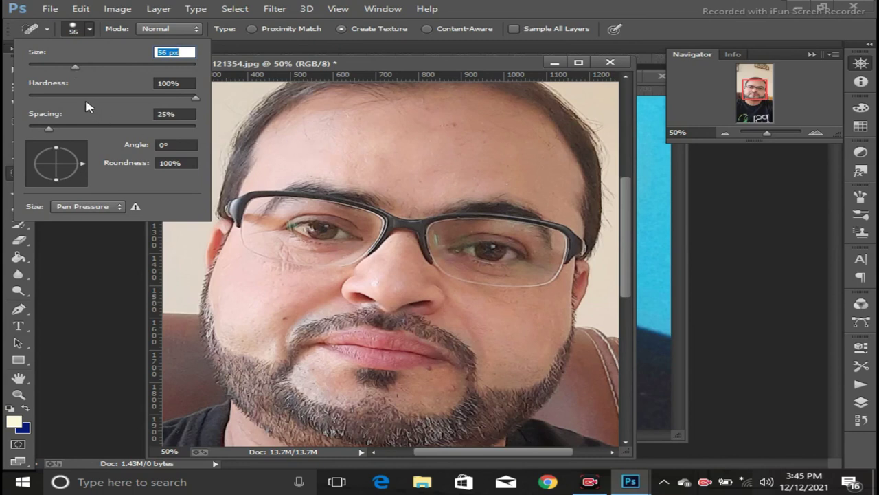
left_click(81, 66)
left_click_drag(80, 67, 86, 67)
- Heal the blemishes across the forehead and under the left eye
left_click(452, 127)
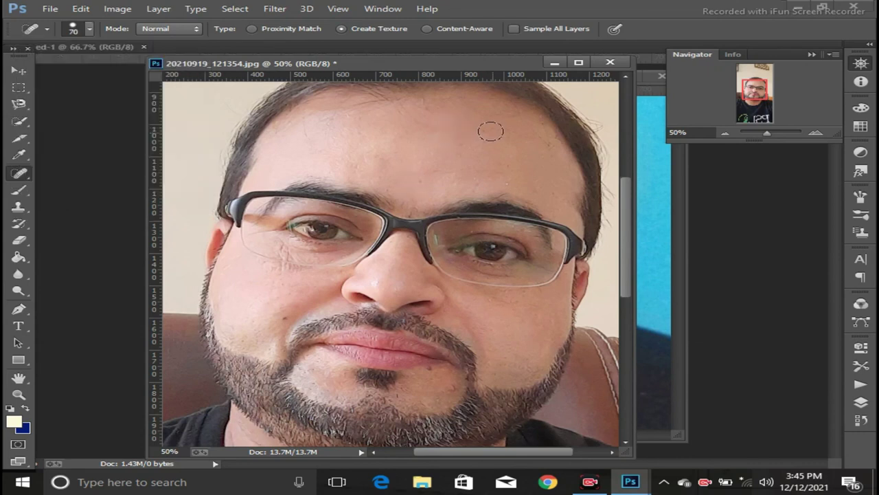
left_click(463, 144)
left_click(513, 177)
left_click(527, 146)
left_click(406, 131)
left_click(383, 153)
left_click(359, 174)
left_click(283, 255)
left_click(276, 245)
left_click(295, 251)
left_click(319, 262)
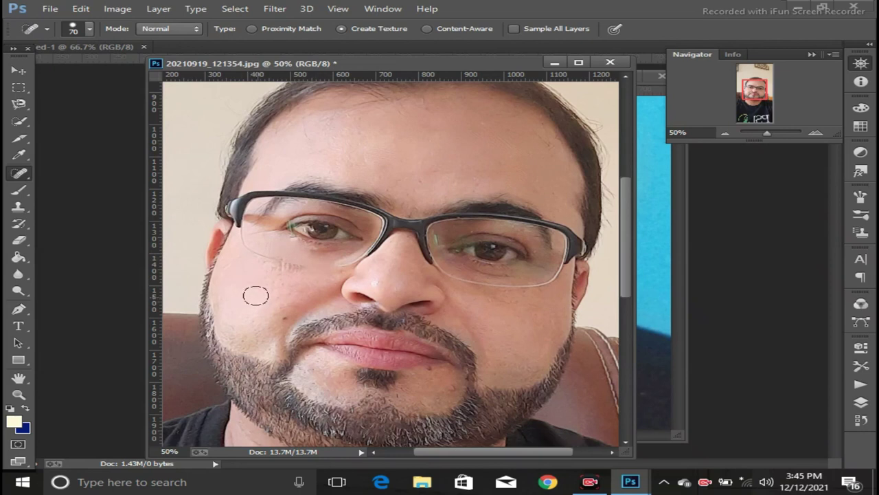
- Reduce the brush to 50 px and heal spots under the right eye, cheek, chin and jaw
left_click(89, 28)
left_click_drag(79, 67, 72, 69)
left_click(320, 253)
left_click(482, 273)
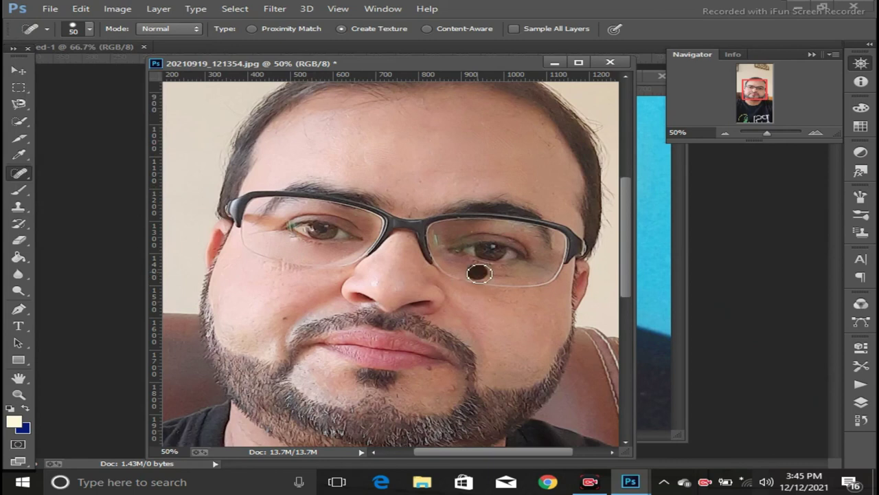
left_click(506, 272)
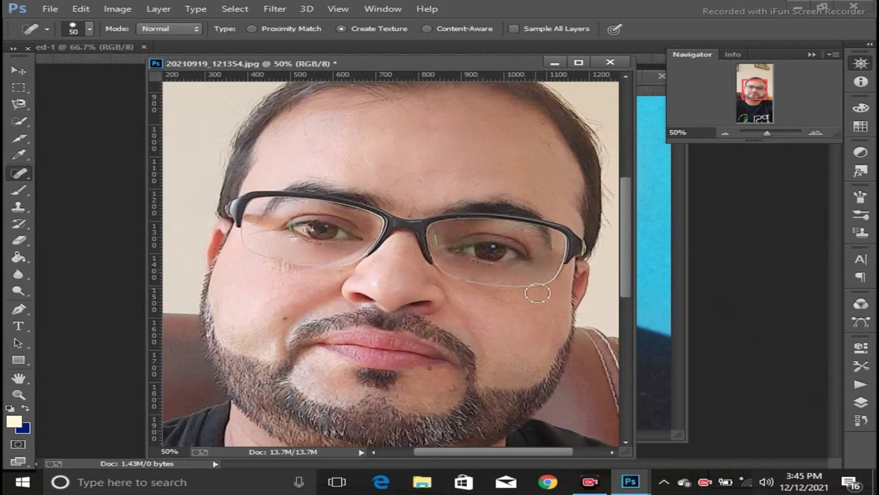
left_click(553, 313)
left_click(288, 274)
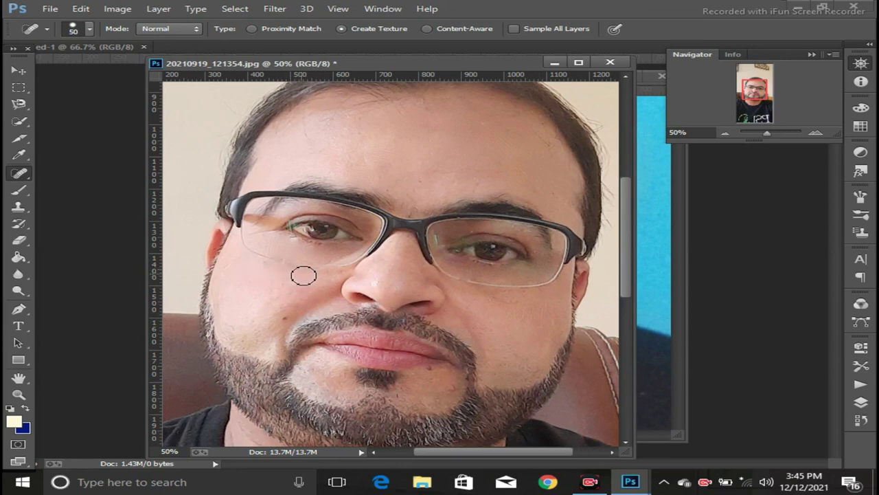
left_click(444, 400)
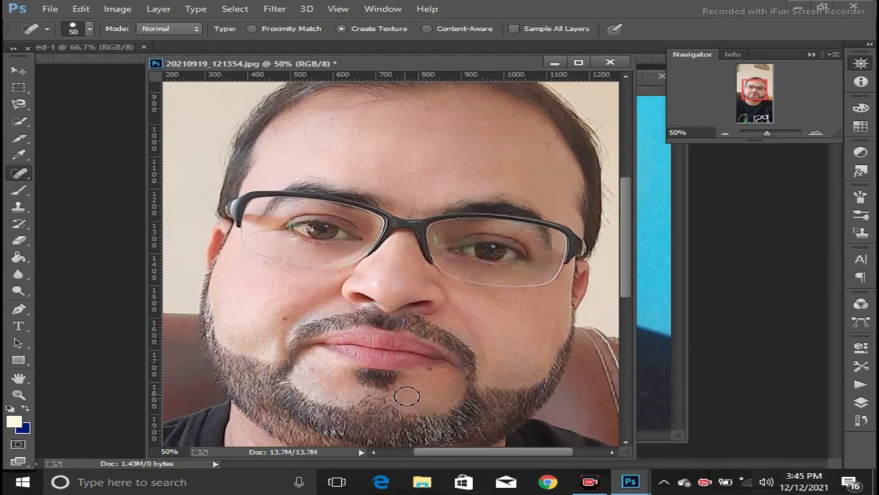
left_click(335, 399)
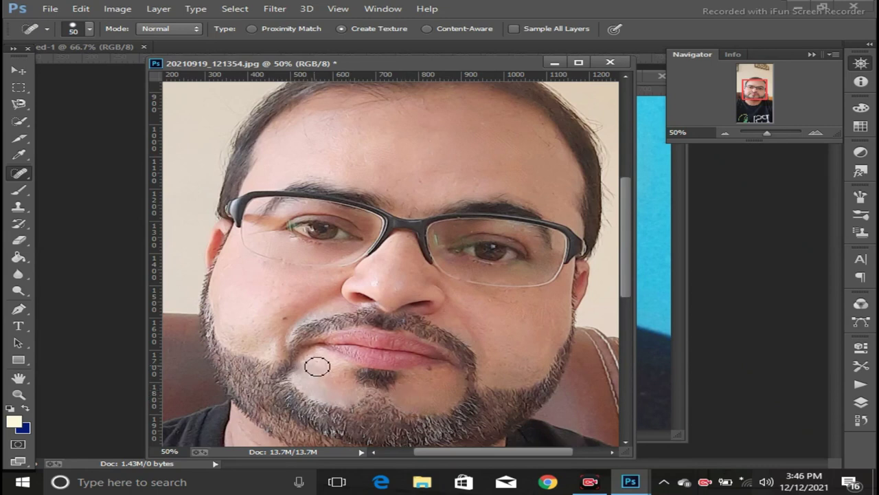
left_click(327, 379)
left_click(509, 367)
- Heal the spots and marks across the neck below the beard
mouse_move(626, 228)
left_mouse_down()
mouse_move(615, 271)
mouse_move(567, 301)
left_mouse_up()
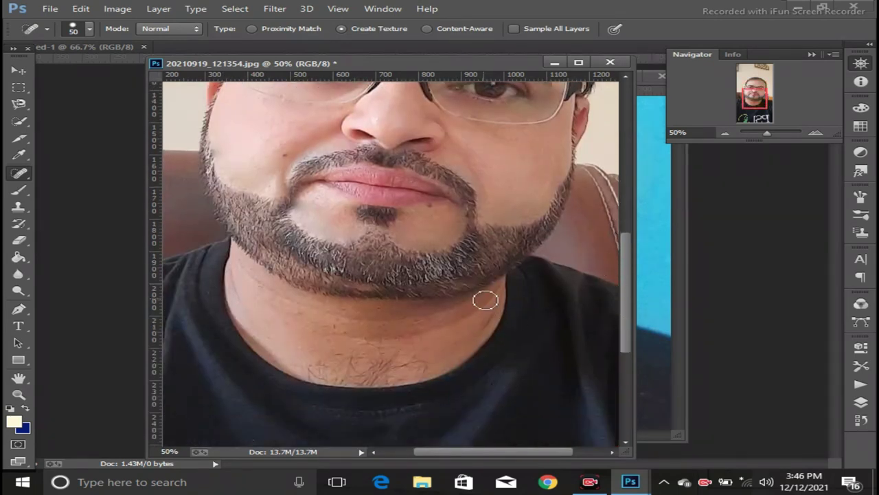
left_click_drag(475, 298, 452, 300)
left_click(403, 343)
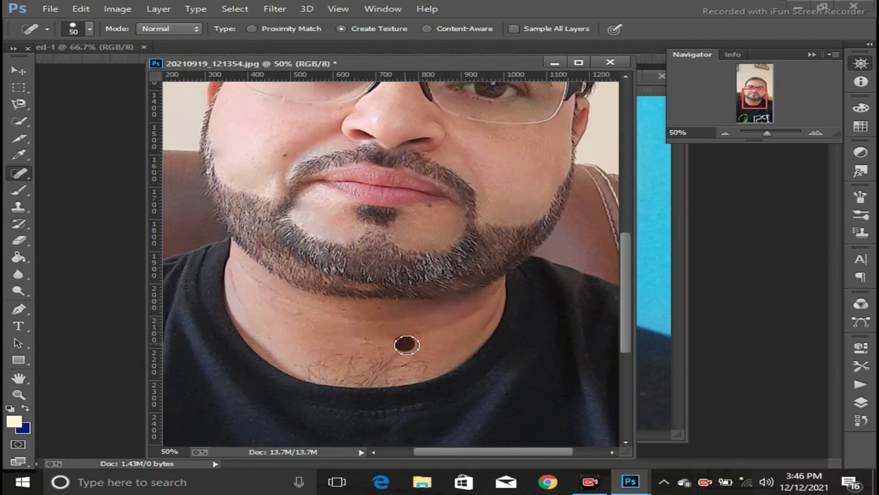
left_click(346, 363)
left_click(412, 349)
left_click(340, 377)
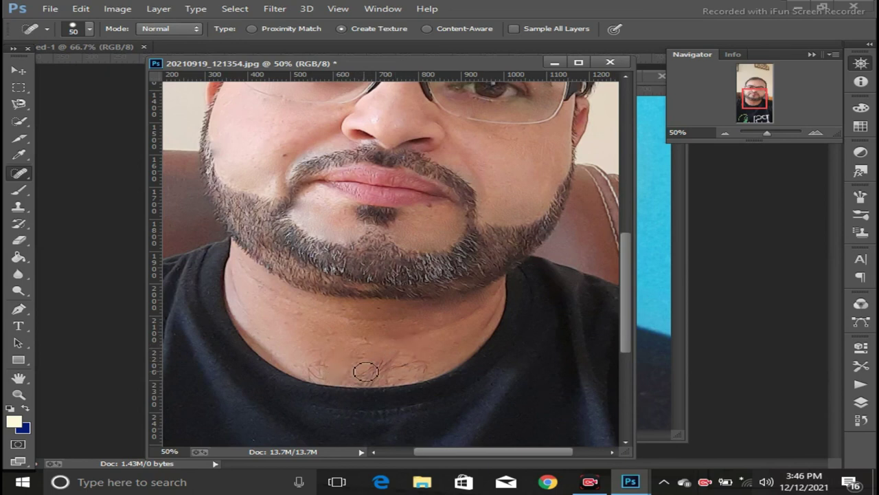
left_click(394, 371)
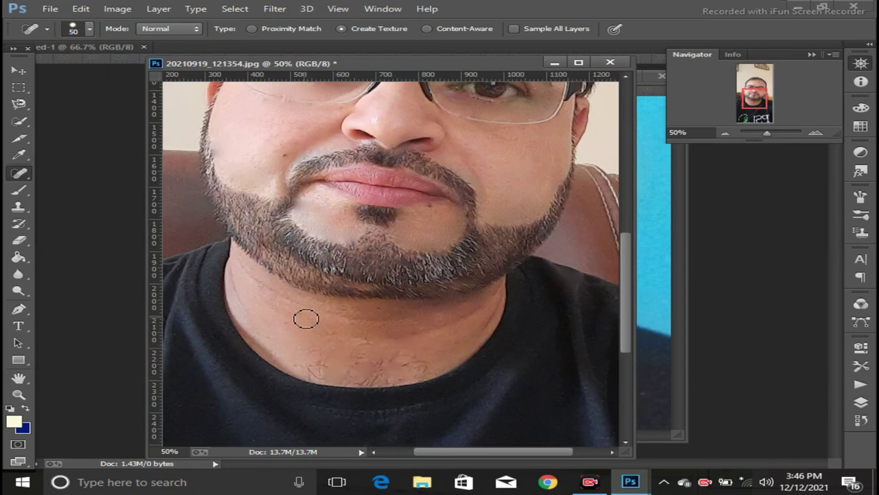
left_click_drag(626, 300, 625, 237)
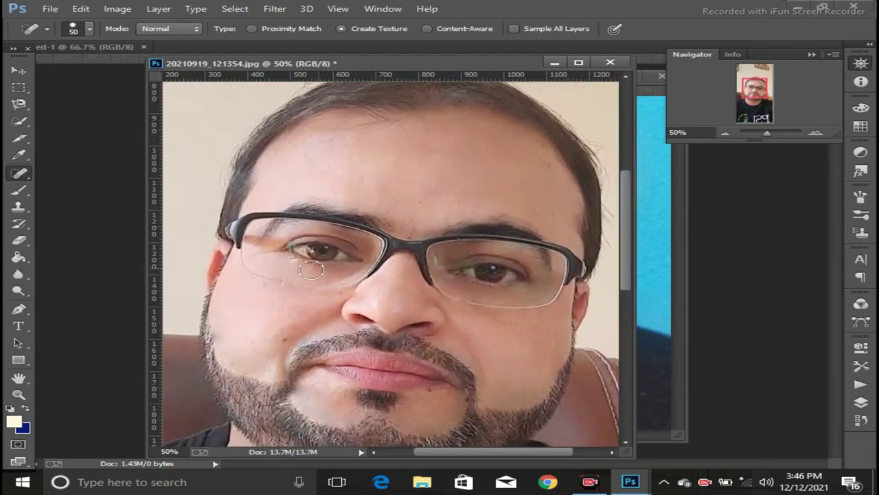
right_click(26, 176)
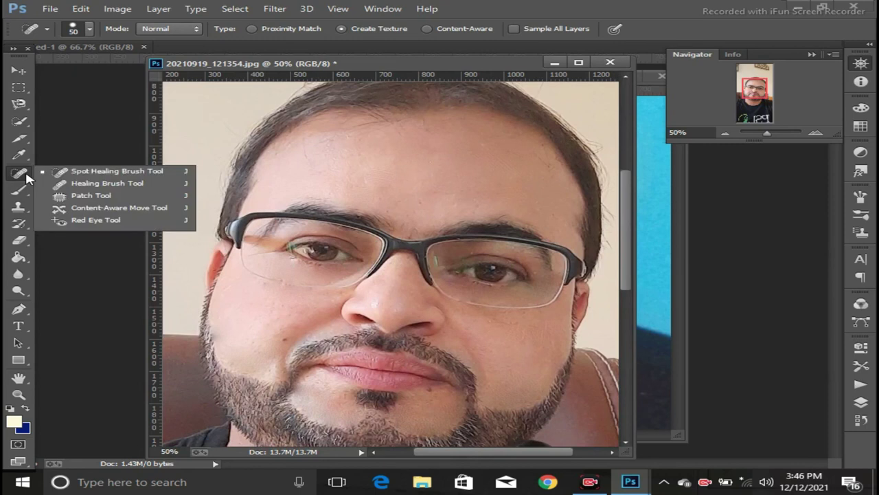
- Switch to the Mixer Brush Tool and enlarge it to 101 px
left_click(27, 190)
right_click(28, 192)
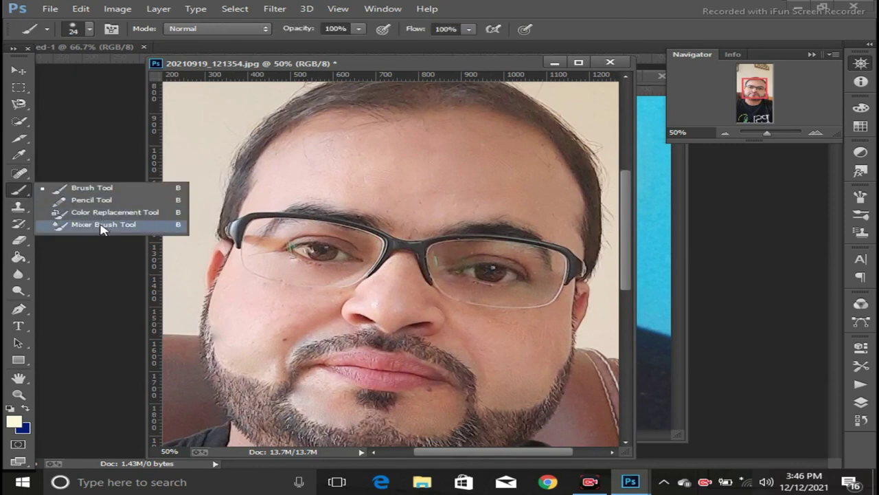
left_click(102, 226)
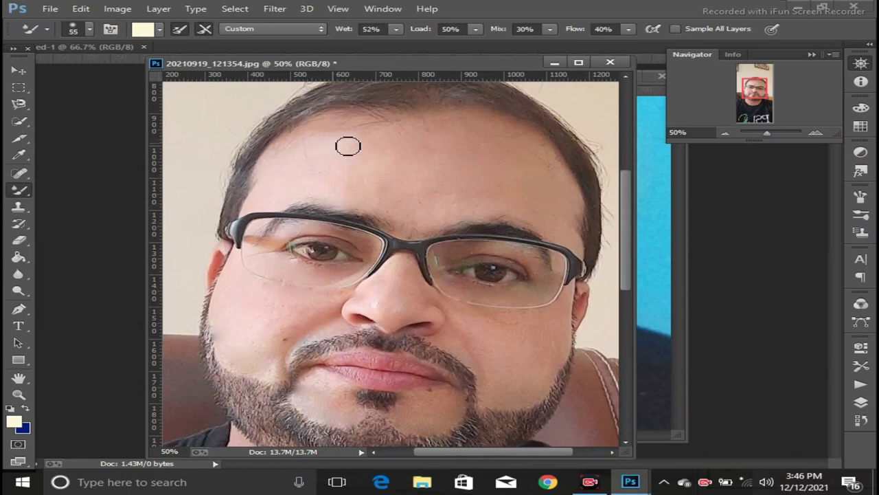
left_click(89, 30)
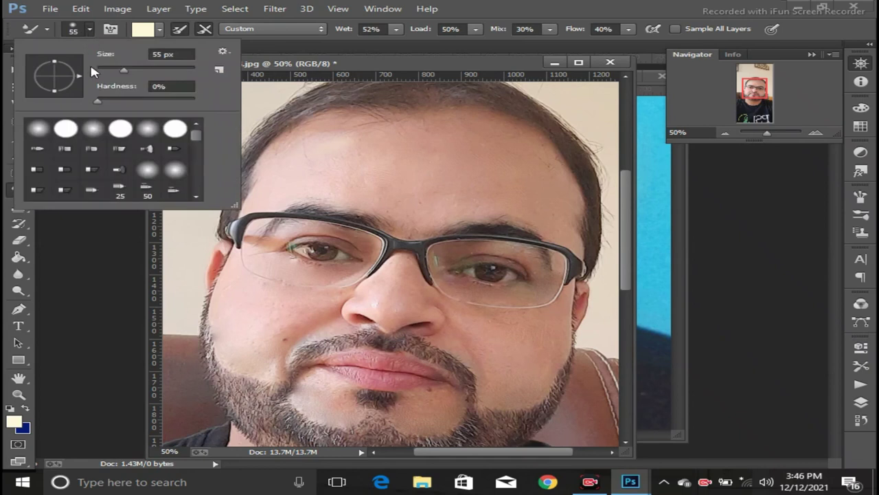
left_click_drag(124, 72, 146, 71)
left_click(382, 143)
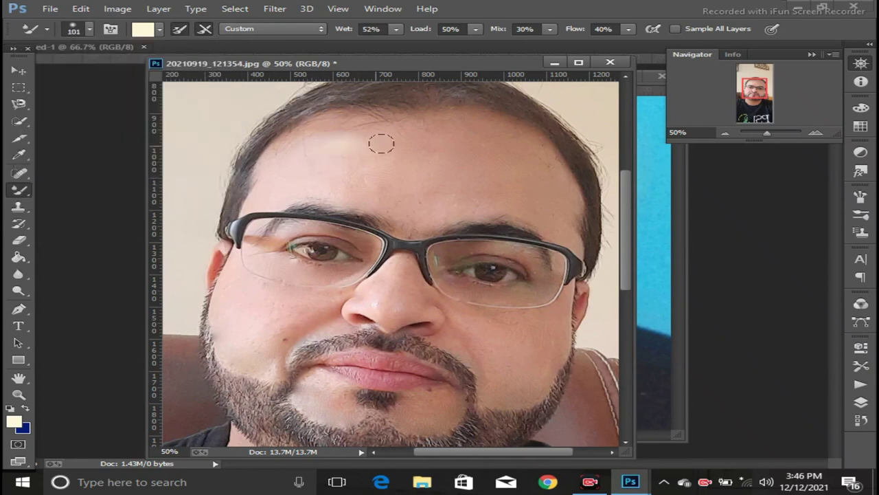
- Blend the forehead skin with back-and-forth strokes until smooth
left_click_drag(367, 140, 373, 165)
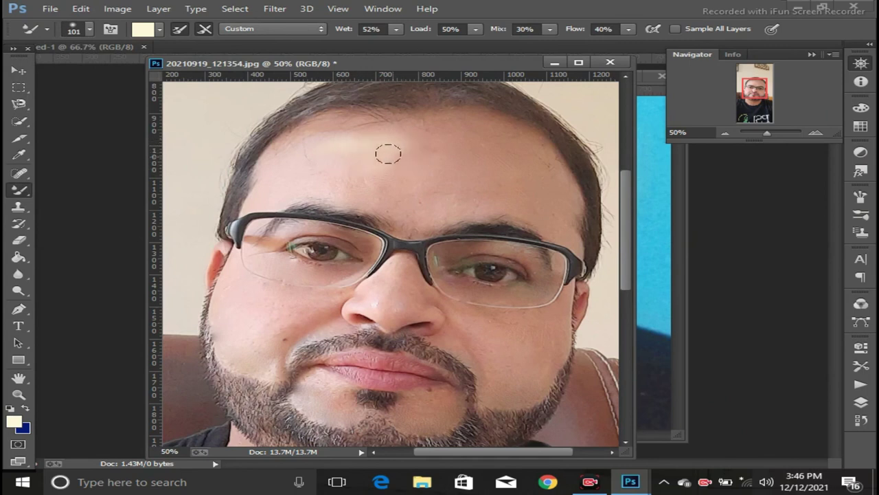
mouse_move(346, 167)
left_mouse_down()
mouse_move(401, 186)
mouse_move(408, 140)
mouse_move(444, 140)
mouse_move(493, 160)
mouse_move(496, 143)
mouse_move(471, 131)
mouse_move(506, 139)
mouse_move(564, 194)
mouse_move(526, 172)
mouse_move(548, 204)
mouse_move(481, 177)
left_mouse_up()
left_click_drag(485, 134, 445, 130)
left_click_drag(305, 137, 365, 134)
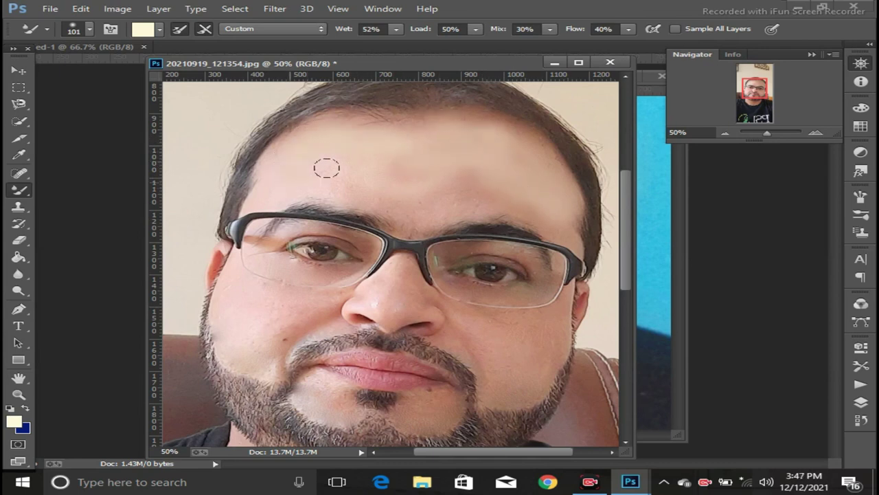
mouse_move(347, 183)
left_mouse_down()
mouse_move(432, 199)
mouse_move(473, 183)
mouse_move(392, 167)
mouse_move(445, 194)
mouse_move(464, 181)
mouse_move(534, 202)
mouse_move(469, 200)
left_mouse_up()
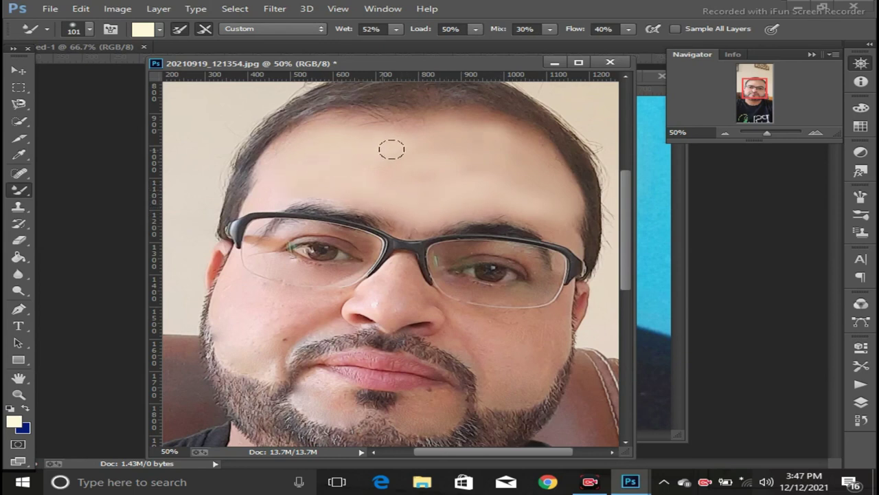
left_click_drag(431, 148, 483, 155)
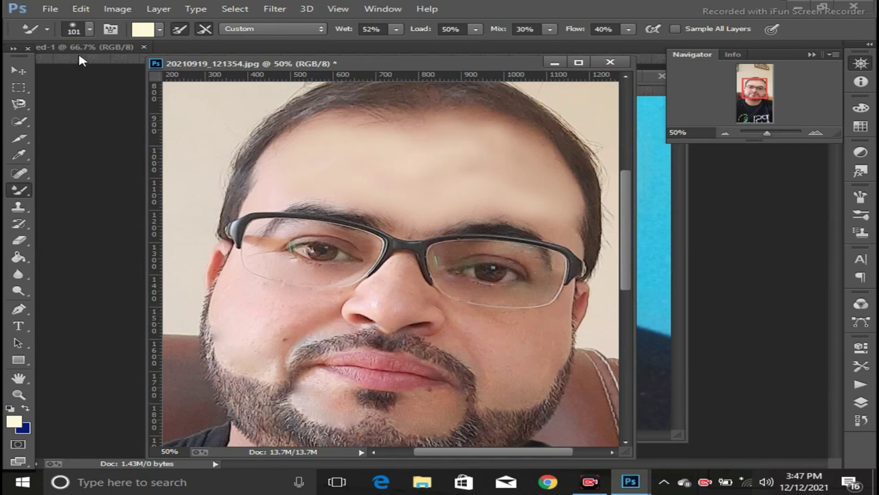
- Shrink the Mixer Brush to 57 px
left_click(90, 30)
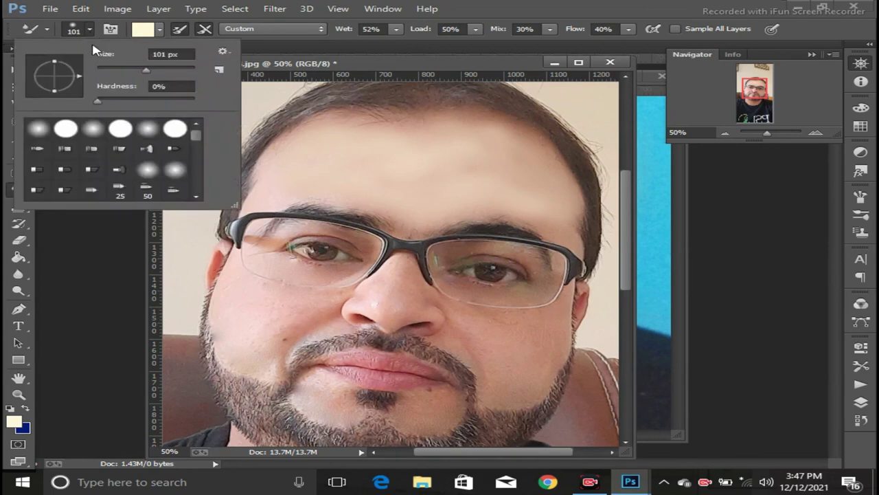
left_click_drag(140, 74, 144, 72)
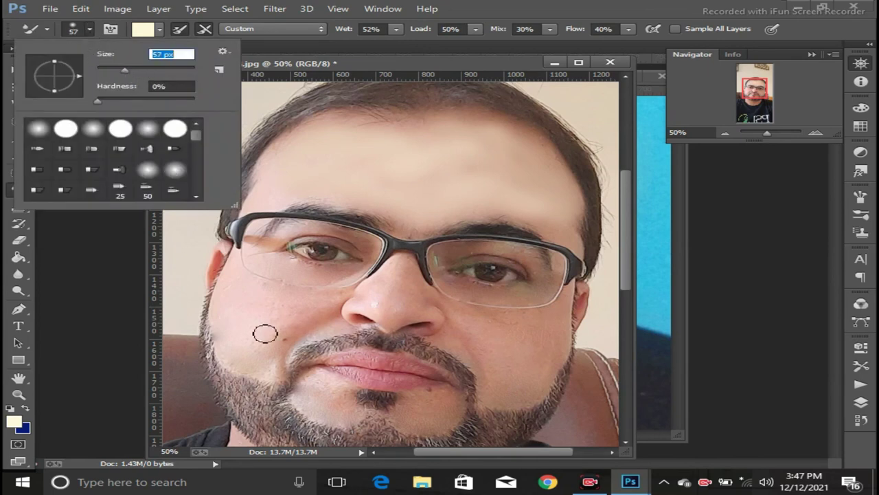
key("Return")
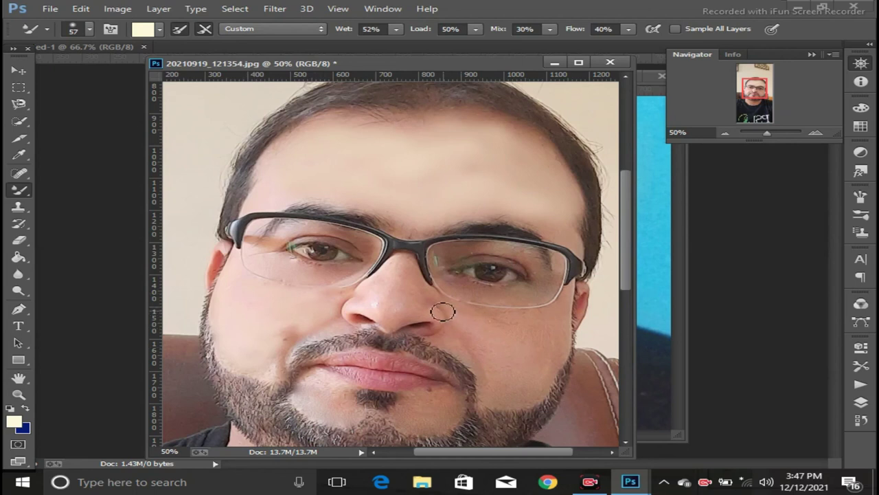
- Blend the skin on the cheeks, chin stubble and under the right eye
mouse_move(480, 318)
left_mouse_down()
mouse_move(563, 315)
mouse_move(565, 331)
mouse_move(528, 329)
mouse_move(539, 394)
mouse_move(495, 342)
mouse_move(541, 371)
mouse_move(464, 316)
mouse_move(494, 374)
mouse_move(493, 403)
mouse_move(485, 365)
mouse_move(461, 325)
mouse_move(484, 366)
left_mouse_up()
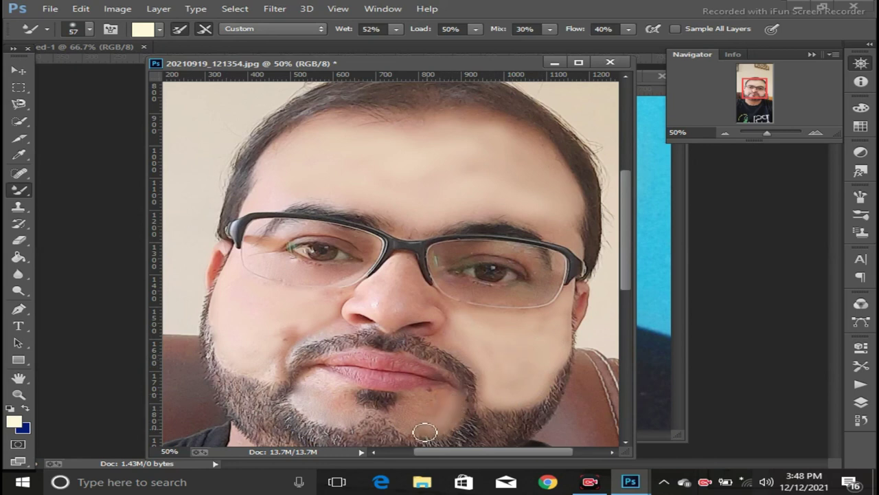
mouse_move(412, 431)
left_mouse_down()
mouse_move(408, 421)
mouse_move(422, 410)
mouse_move(440, 419)
mouse_move(451, 397)
mouse_move(438, 396)
mouse_move(431, 418)
mouse_move(459, 406)
mouse_move(455, 424)
mouse_move(424, 428)
left_mouse_up()
mouse_move(365, 416)
left_mouse_down()
mouse_move(347, 401)
mouse_move(353, 410)
mouse_move(342, 418)
mouse_move(316, 408)
mouse_move(314, 392)
mouse_move(336, 404)
mouse_move(314, 383)
mouse_move(308, 389)
mouse_move(320, 415)
mouse_move(366, 391)
left_mouse_up()
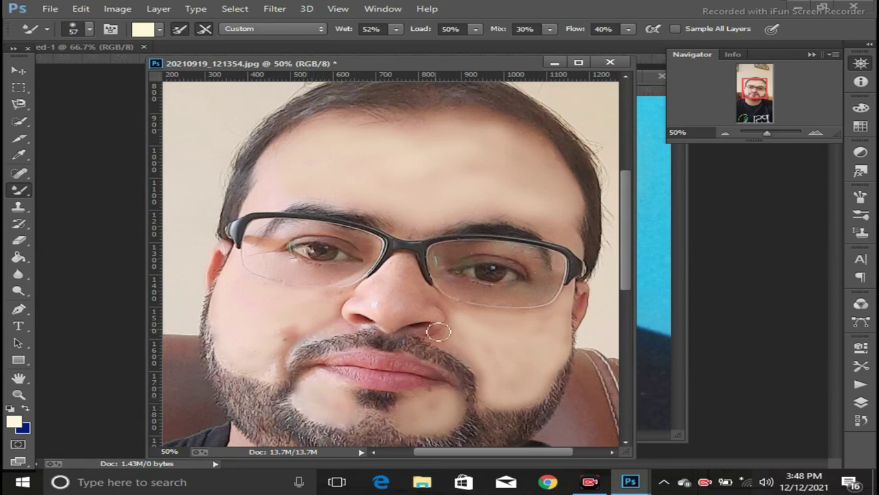
mouse_move(551, 287)
left_mouse_down()
mouse_move(512, 301)
mouse_move(458, 287)
mouse_move(545, 294)
mouse_move(556, 286)
mouse_move(546, 300)
mouse_move(472, 290)
left_mouse_up()
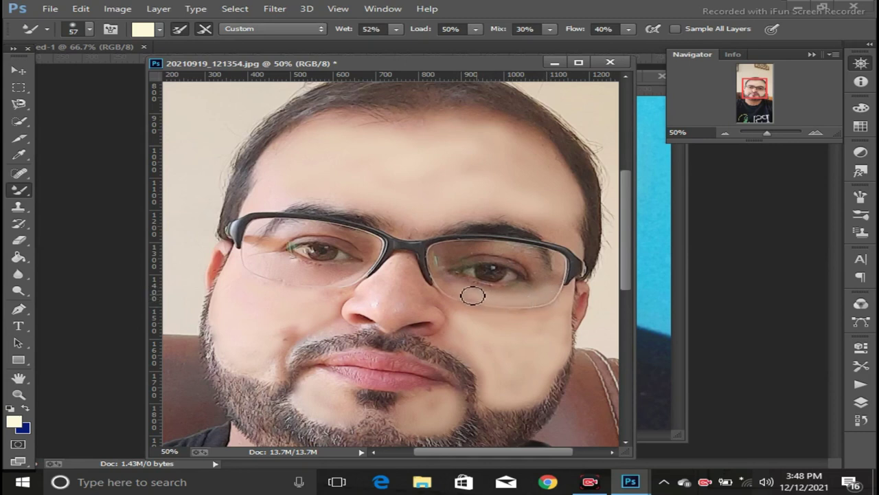
mouse_move(506, 320)
left_mouse_down()
mouse_move(473, 310)
mouse_move(526, 323)
mouse_move(539, 315)
mouse_move(558, 326)
left_mouse_up()
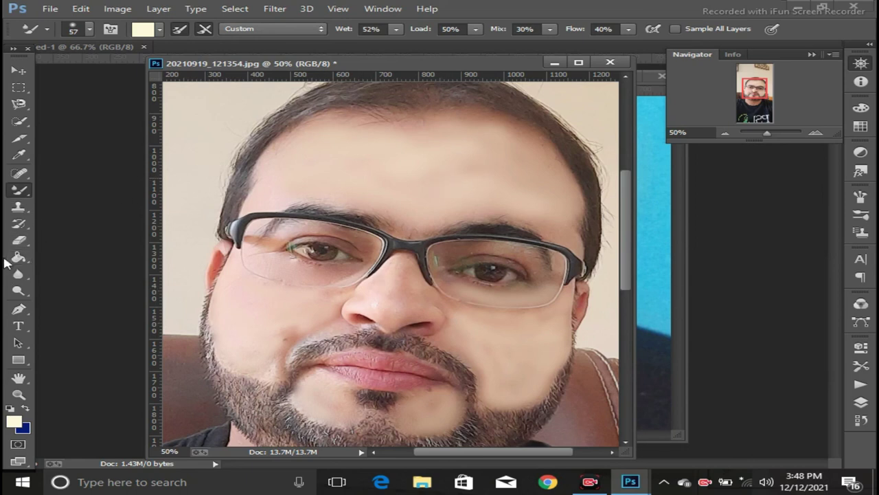
- Zoom out from 25% to 16.7% so the whole retouched selfie fits on screen
left_click(20, 395)
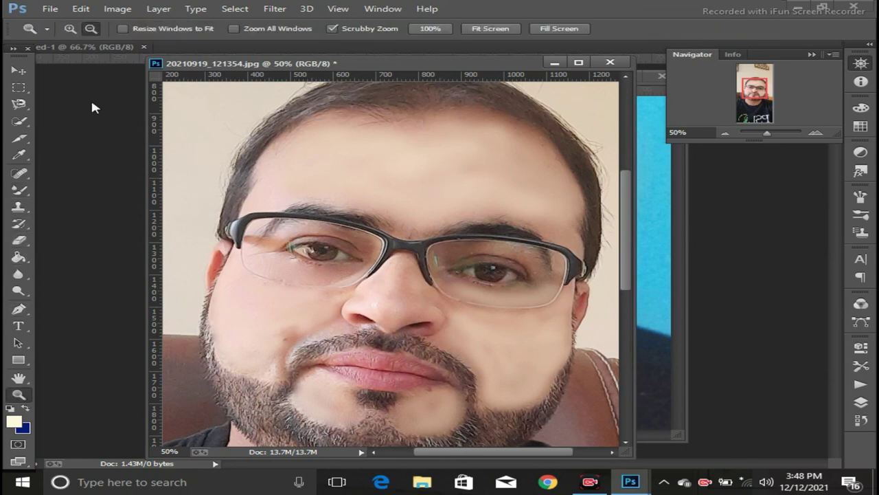
left_click(90, 30)
left_click(326, 255)
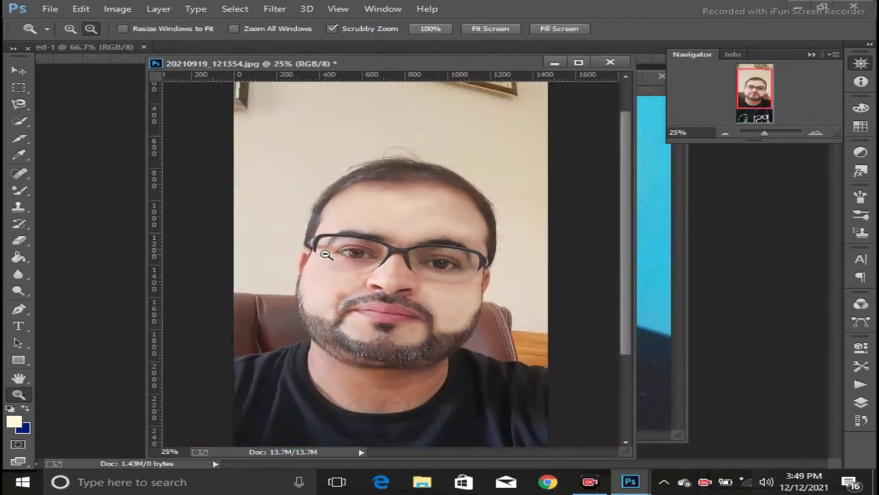
left_click(403, 245)
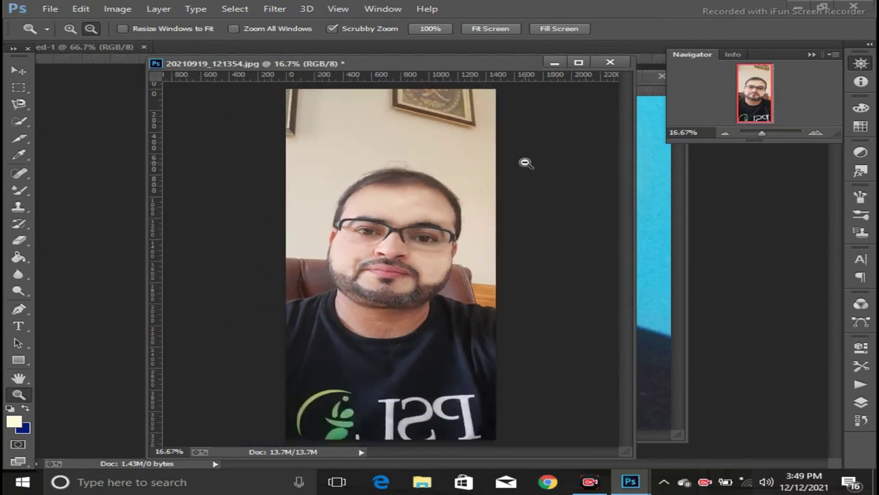